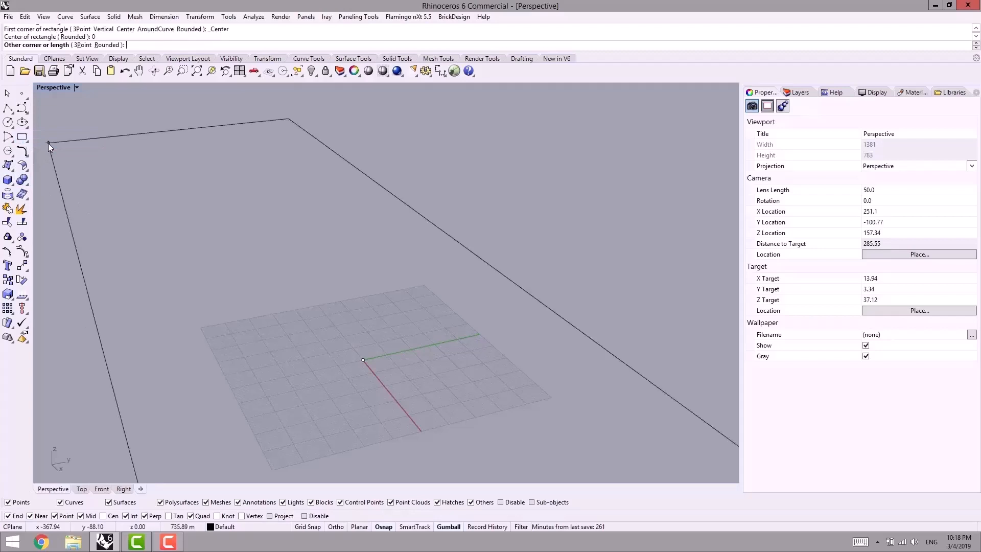
# Complete a rectangle centred on the origin and explode it into four separate edge curves.
pyautogui.click(302, 346)
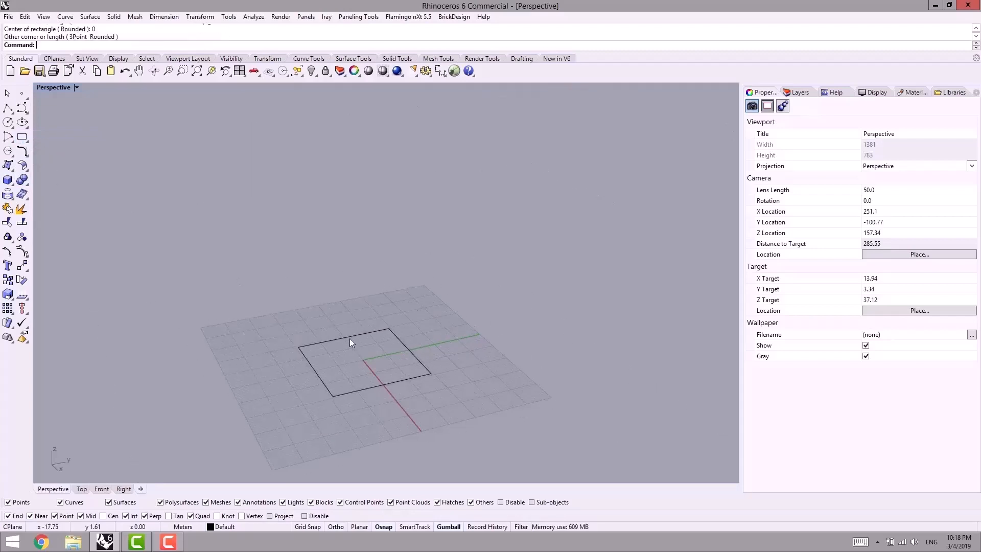
pyautogui.click(350, 338)
pyautogui.click(21, 209)
# Rebuild the four edge curves with a point count of 4 and degree 3.
pyautogui.write('Re')
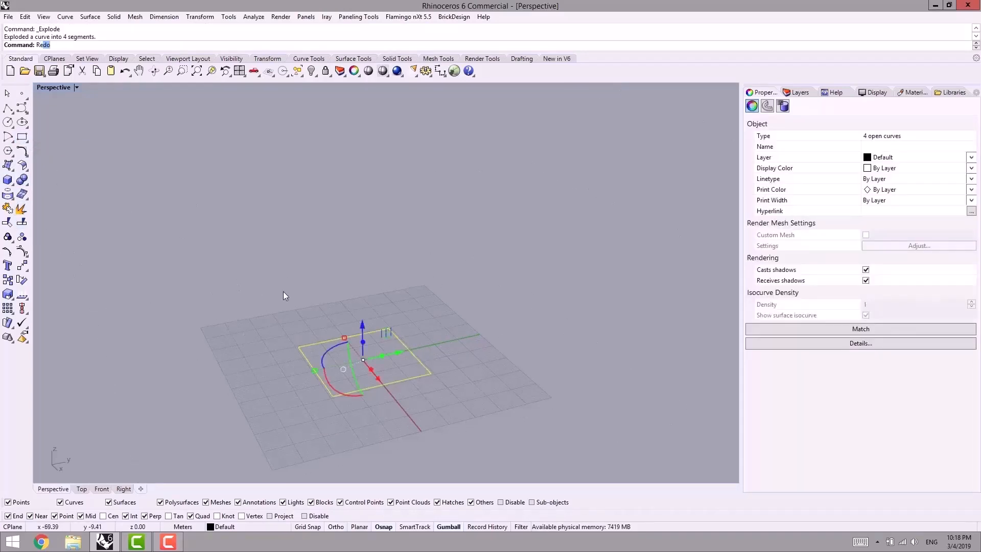
pyautogui.write('build')
pyautogui.press('Return')
pyautogui.doubleClick(529, 218)
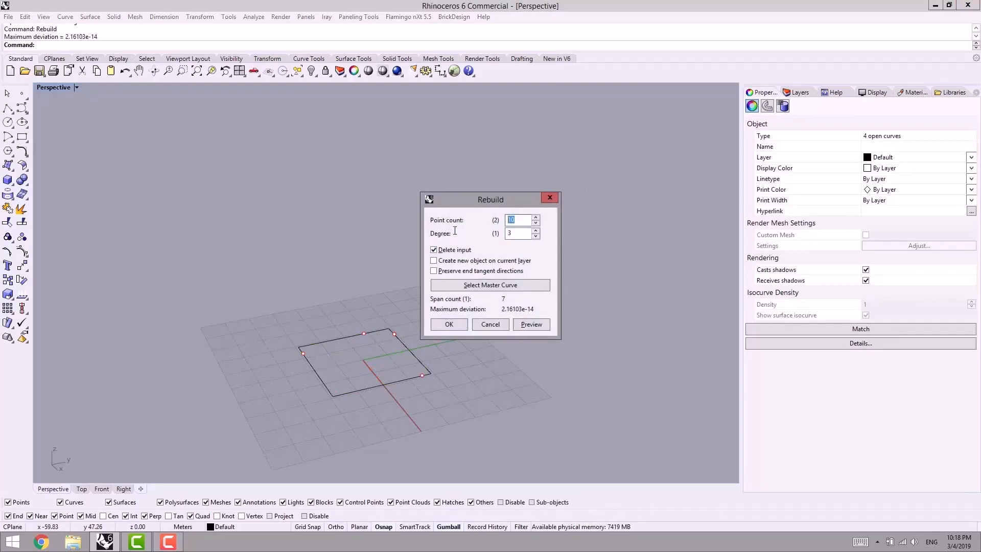
pyautogui.write('4')
pyautogui.click(450, 325)
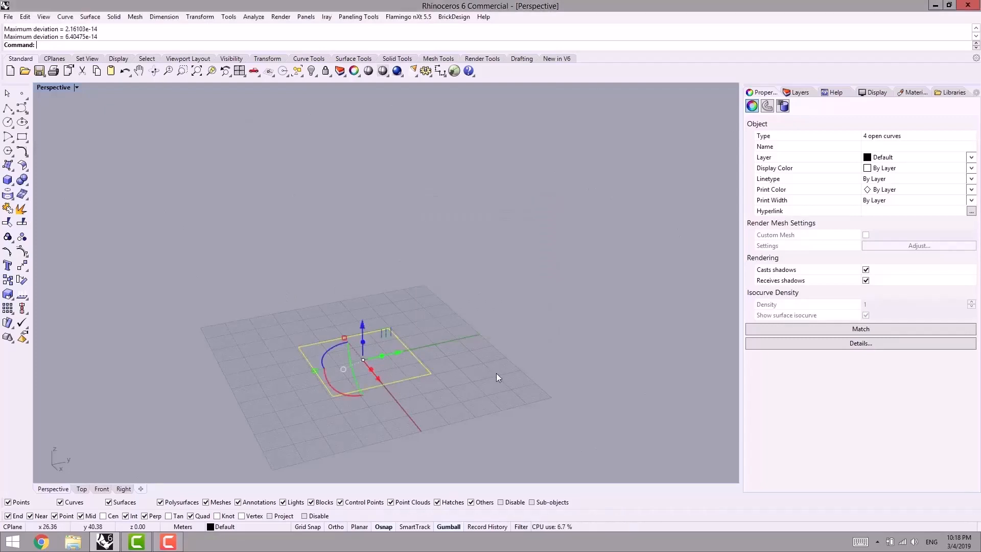
# Turn on the control points of all four edge curves.
pyautogui.click(446, 409)
pyautogui.scroll(5, 374, 404)
pyautogui.moveTo(369, 407); pyautogui.dragTo(363, 394, button='right')
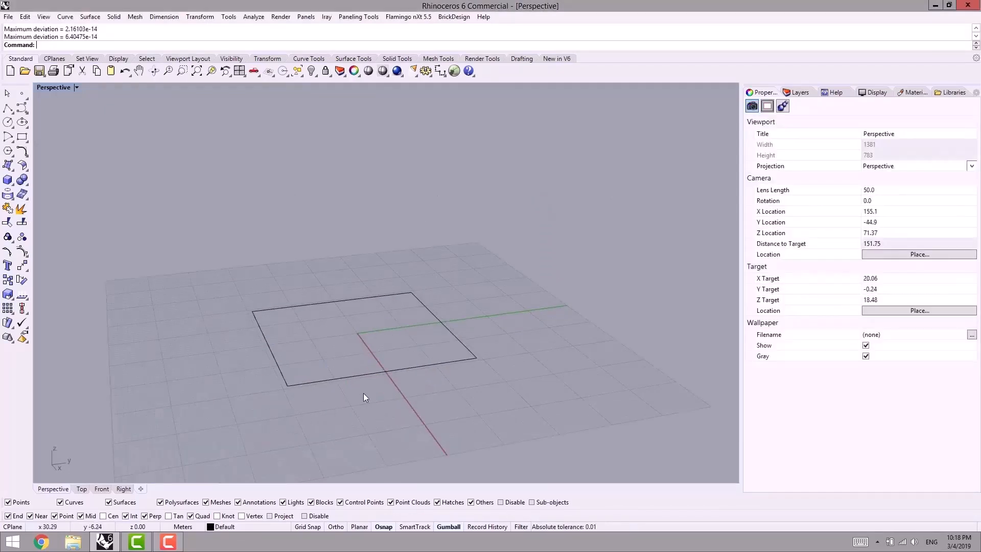
pyautogui.moveTo(478, 419); pyautogui.dragTo(255, 293)
pyautogui.click(21, 251)
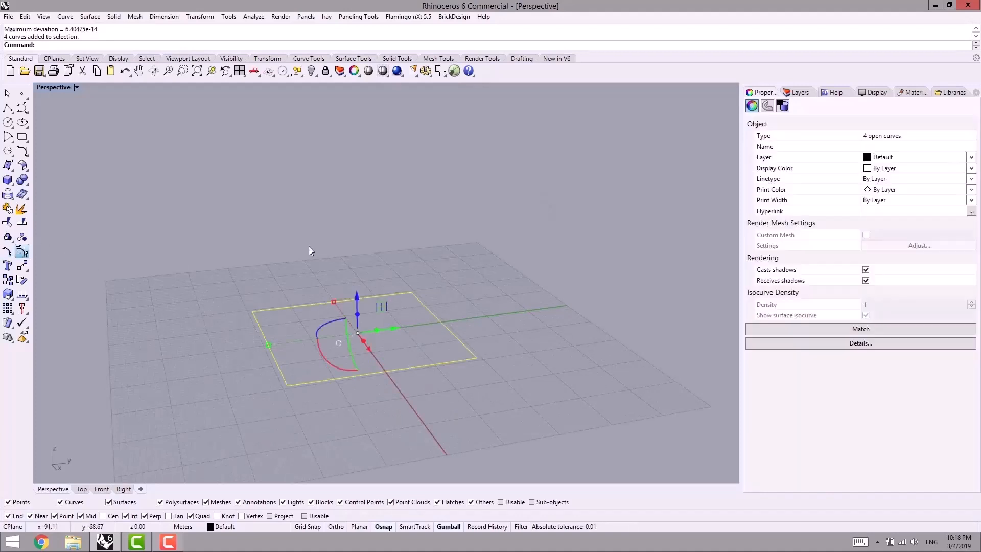
pyautogui.scroll(2, 289, 293)
pyautogui.moveTo(353, 280); pyautogui.dragTo(381, 311)
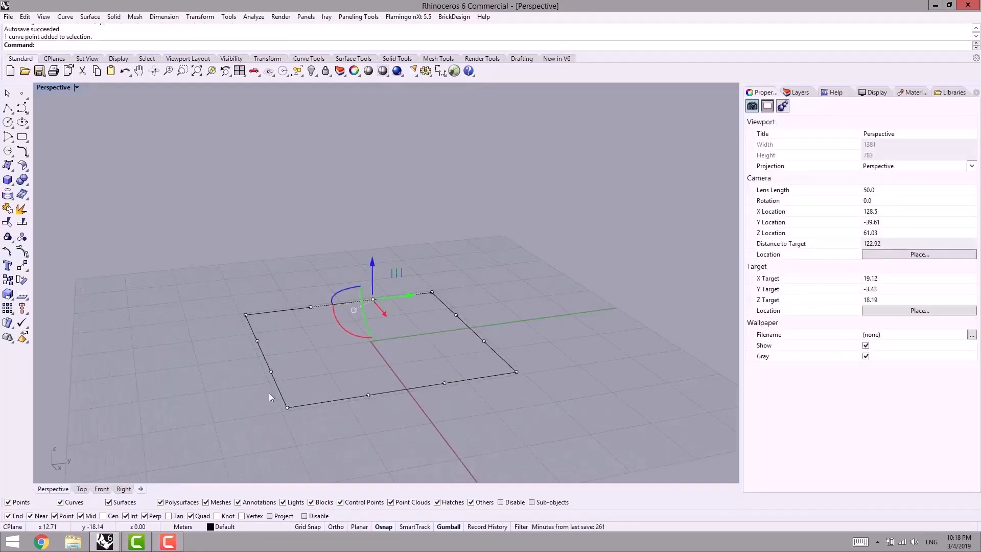
pyautogui.keyDown('shift'); pyautogui.moveTo(298, 354); pyautogui.dragTo(300, 356); pyautogui.keyUp('shift')
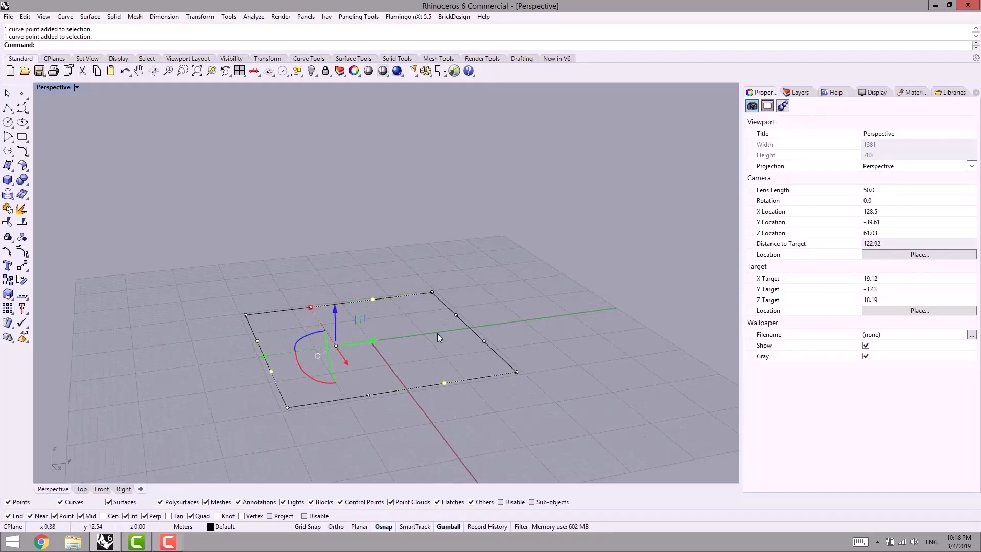
pyautogui.click(422, 335)
# Select one inner control point on each of the four edges and raise them vertically.
pyautogui.click(373, 299)
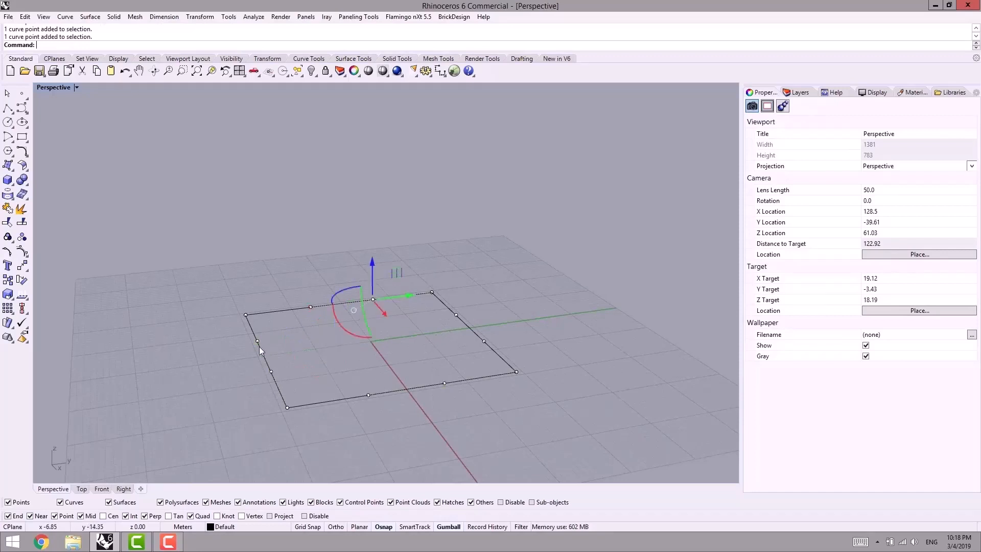
pyautogui.keyDown('shift'); pyautogui.moveTo(250, 335); pyautogui.dragTo(266, 327); pyautogui.keyUp('shift')
pyautogui.keyDown('shift'); pyautogui.moveTo(348, 421); pyautogui.dragTo(387, 378); pyautogui.keyUp('shift')
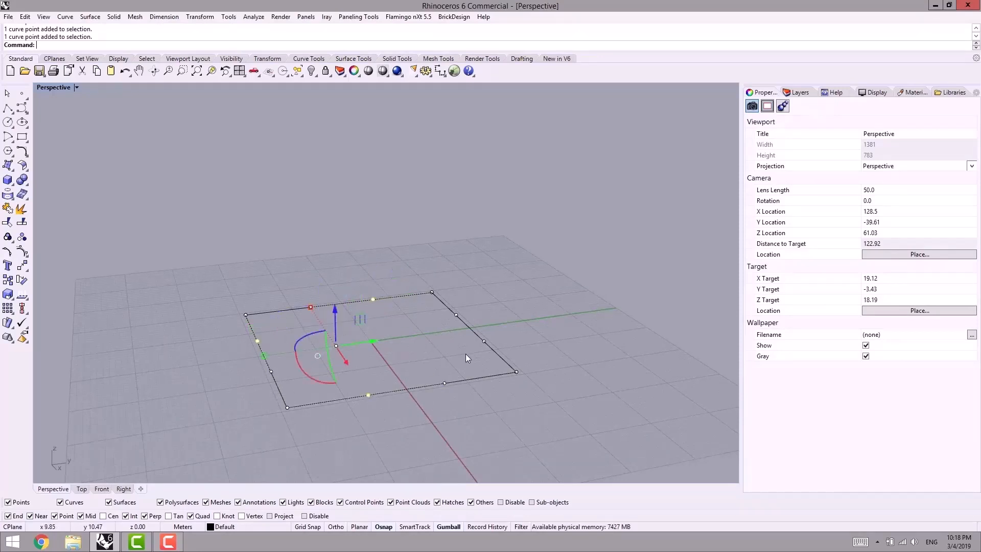
pyautogui.keyDown('shift'); pyautogui.moveTo(497, 335); pyautogui.dragTo(497, 335); pyautogui.keyUp('shift')
pyautogui.moveTo(374, 309); pyautogui.dragTo(373, 255)
pyautogui.click(512, 242)
# Select the other inner control point on each of the four edges and lower them vertically.
pyautogui.moveTo(509, 251); pyautogui.dragTo(268, 358, button='right')
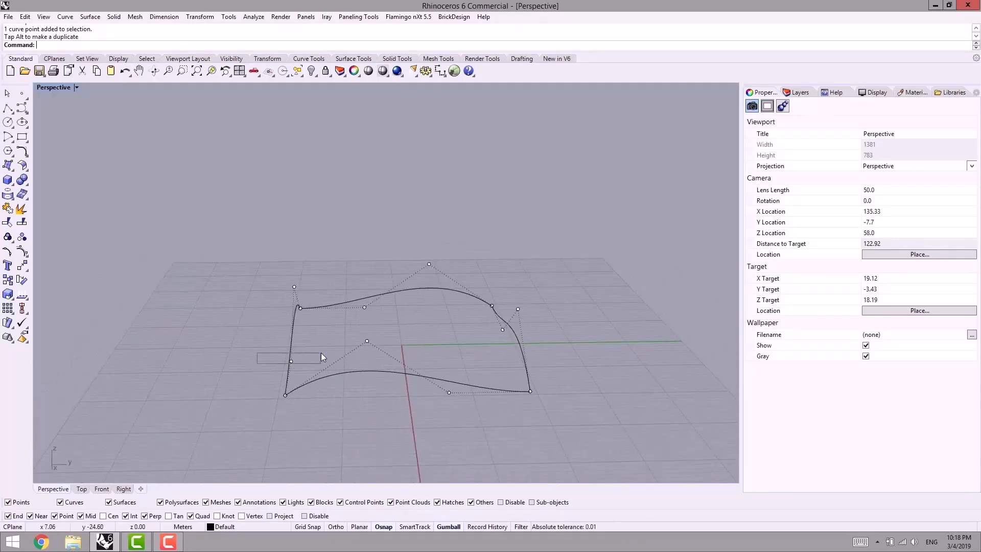
pyautogui.keyDown('shift'); pyautogui.moveTo(321, 352); pyautogui.dragTo(322, 359); pyautogui.keyUp('shift')
pyautogui.keyDown('shift'); pyautogui.click(364, 308); pyautogui.keyUp('shift')
pyautogui.keyDown('shift'); pyautogui.click(502, 330); pyautogui.keyUp('shift')
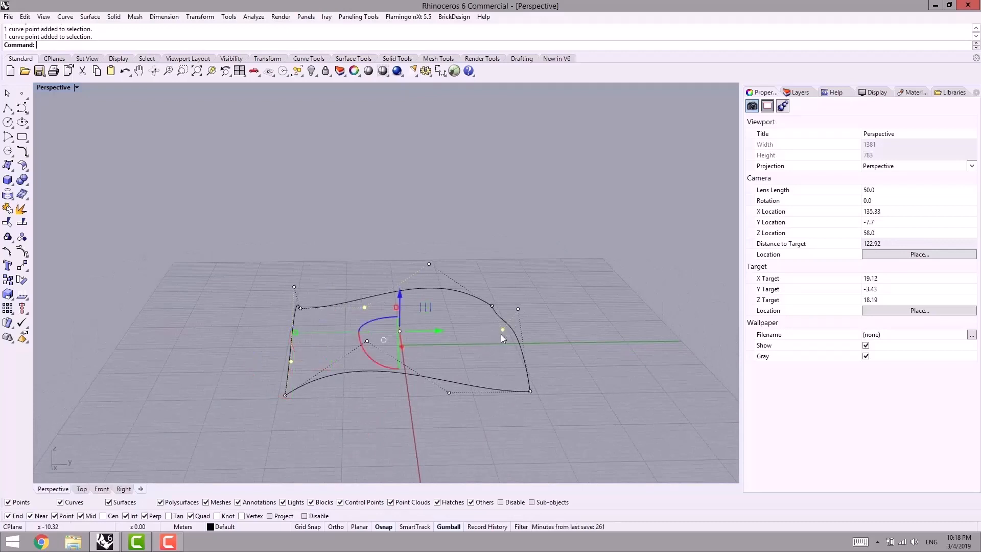
pyautogui.keyDown('shift'); pyautogui.click(448, 392); pyautogui.keyUp('shift')
pyautogui.moveTo(402, 311); pyautogui.dragTo(401, 327)
pyautogui.click(580, 301)
# Create a surface from the four wavy edge curves with EdgeSrf.
pyautogui.moveTo(549, 376); pyautogui.dragTo(578, 298, button='right')
pyautogui.moveTo(569, 279); pyautogui.dragTo(263, 422)
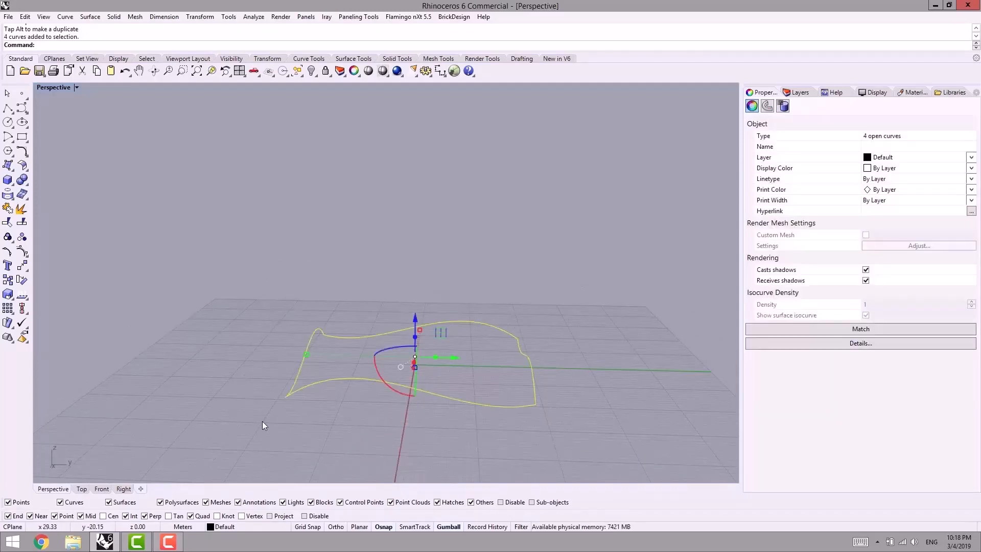
pyautogui.press('Return')
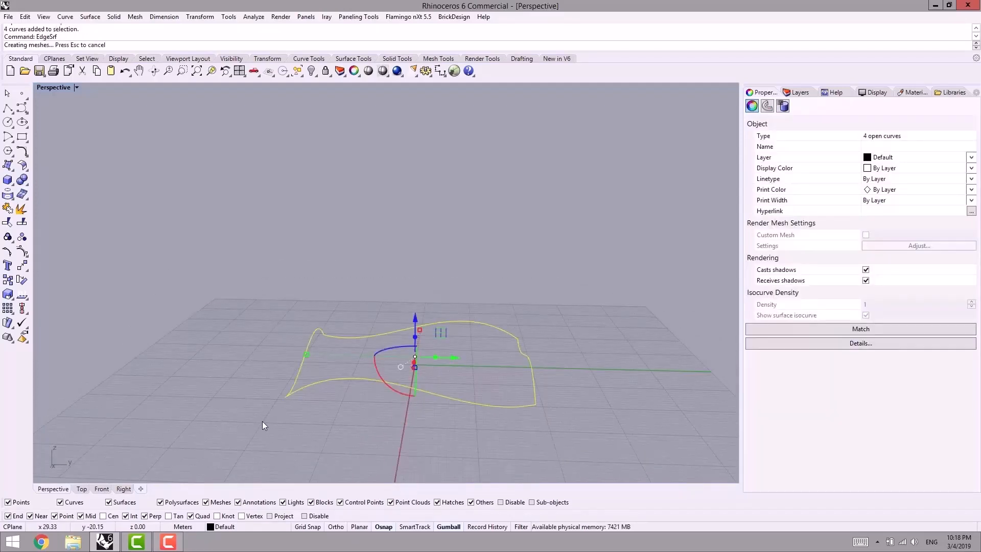
pyautogui.moveTo(486, 278)
pyautogui.mouseDown(button='right')
pyautogui.moveTo(498, 437)
pyautogui.moveTo(354, 381)
pyautogui.moveTo(272, 335)
pyautogui.mouseUp(button='right')
# Create a paneling grid on the surface by Surface Domain Number, with 15 spans in both U and V.
pyautogui.click(425, 335)
pyautogui.keyDown('shift'); pyautogui.moveTo(425, 341); pyautogui.dragTo(423, 373, button='right'); pyautogui.keyUp('shift')
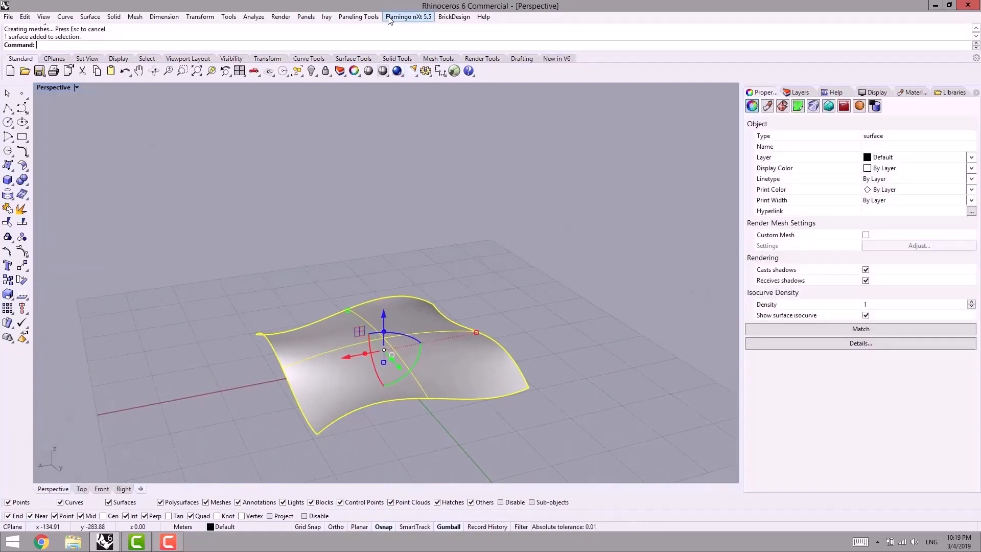
pyautogui.click(358, 17)
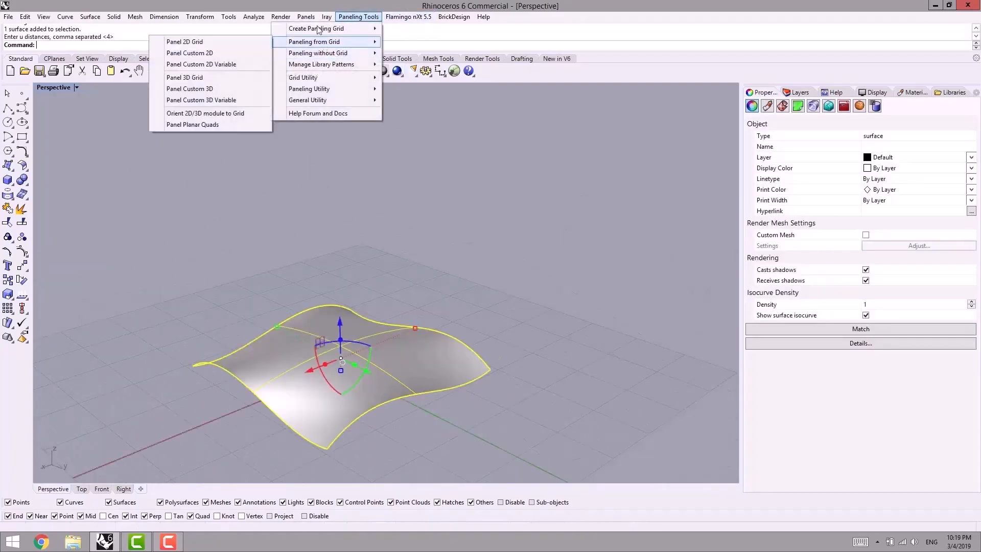
pyautogui.moveTo(302, 29)
pyautogui.click(200, 126)
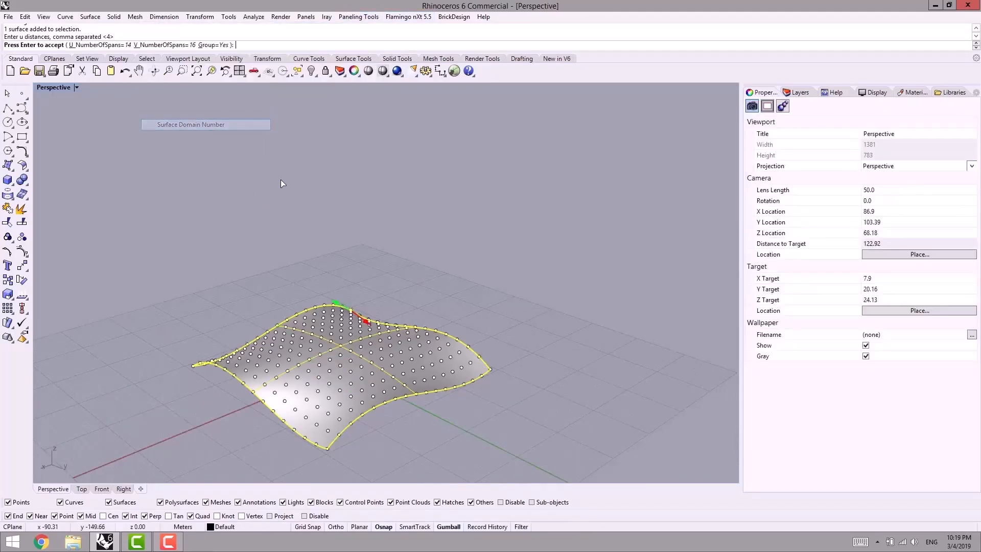
pyautogui.moveTo(280, 179); pyautogui.dragTo(213, 152, button='right')
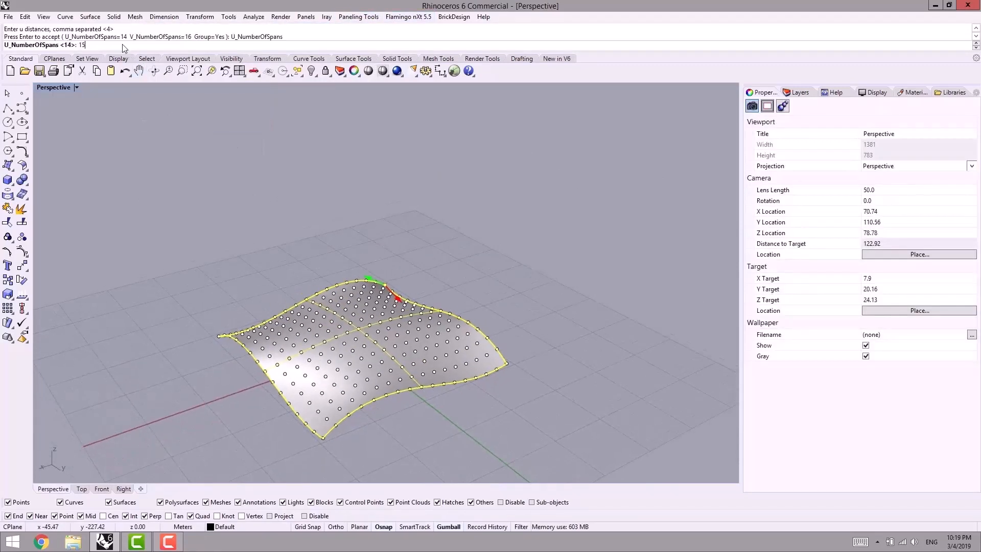
pyautogui.write('15')
pyautogui.press('Return')
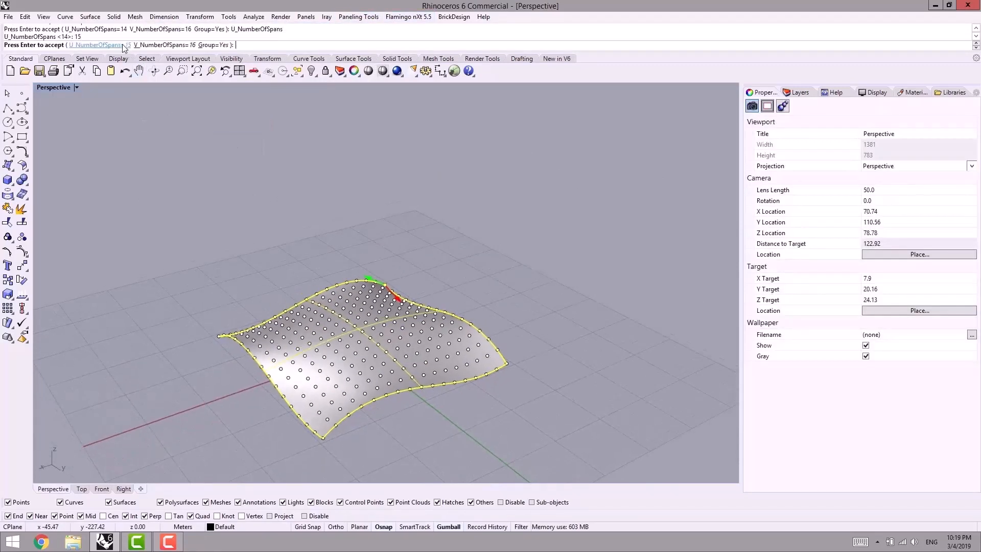
pyautogui.click(162, 45)
pyautogui.write('15')
pyautogui.press('Return')
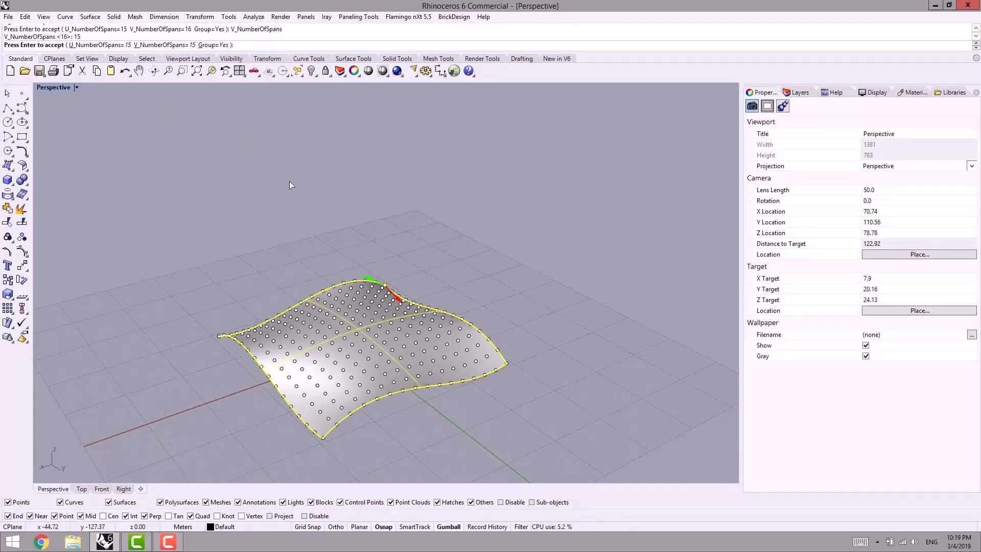
pyautogui.keyDown('shift'); pyautogui.moveTo(361, 239); pyautogui.dragTo(398, 212, button='right'); pyautogui.keyUp('shift')
pyautogui.moveTo(398, 212); pyautogui.dragTo(434, 307, button='right')
pyautogui.keyDown('shift'); pyautogui.moveTo(483, 306); pyautogui.dragTo(403, 312, button='right'); pyautogui.keyUp('shift')
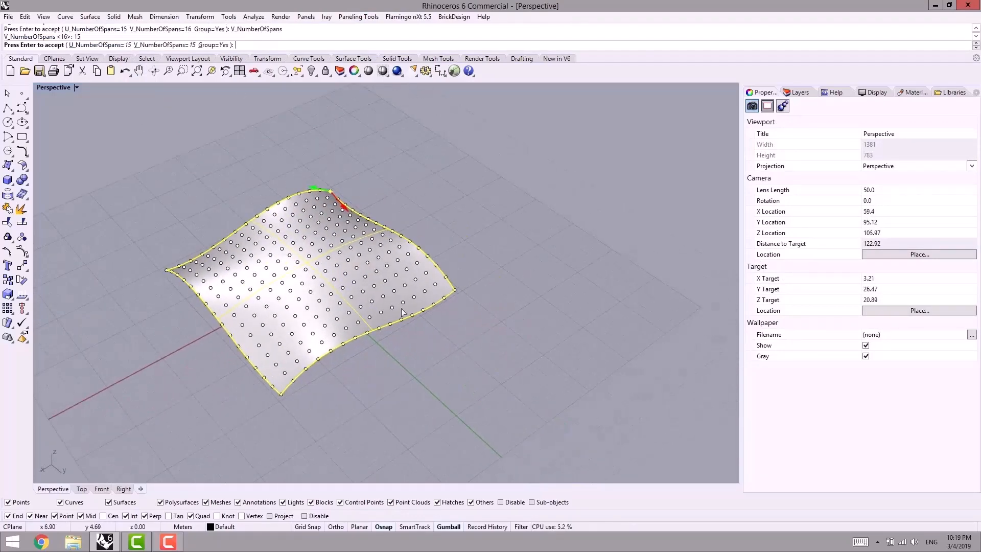
pyautogui.rightClick(504, 275)
# Isolate the surface together with its paneling grid points, hiding the edge curves.
pyautogui.scroll(3, 444, 353)
pyautogui.scroll(5, 368, 323)
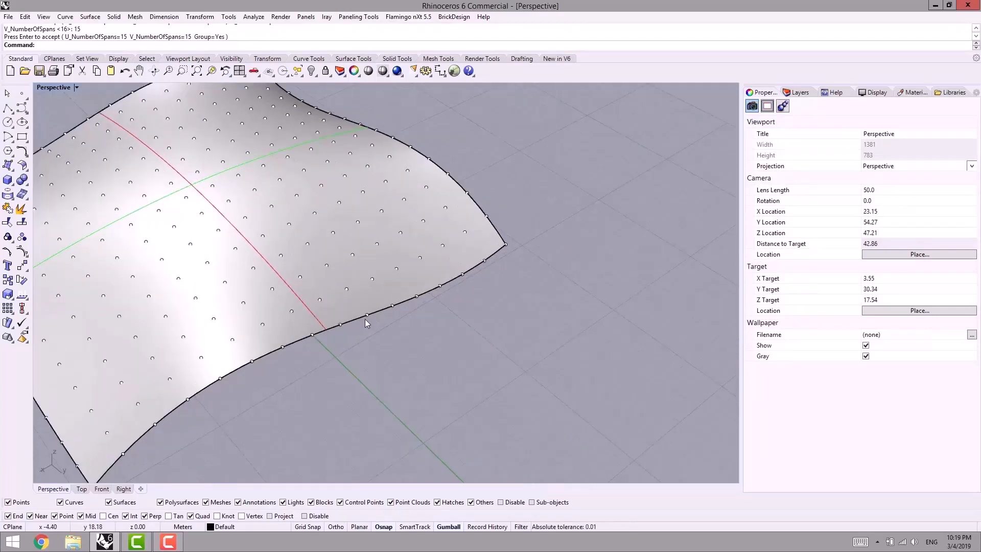
pyautogui.click(366, 295)
pyautogui.hotkey('ctrl', 'a')
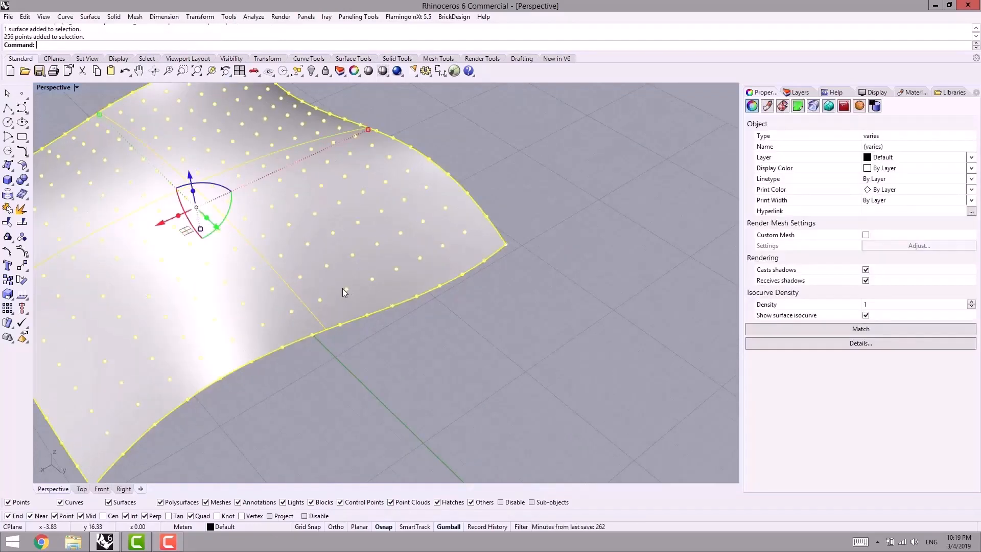
pyautogui.scroll(-4, 343, 288)
pyautogui.middleClick(355, 288)
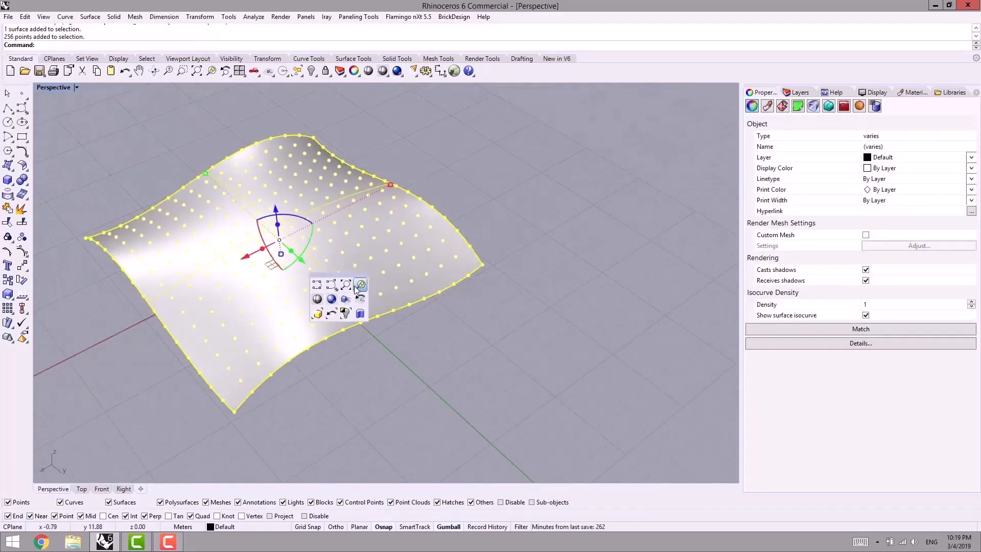
pyautogui.click(348, 315)
pyautogui.keyDown('shift'); pyautogui.moveTo(450, 377); pyautogui.dragTo(347, 354, button='right'); pyautogui.keyUp('shift')
pyautogui.click(510, 379)
# Draw a circle with a radius of about 2.8 m on the ground plane beside the surface.
pyautogui.scroll(-6, 492, 378)
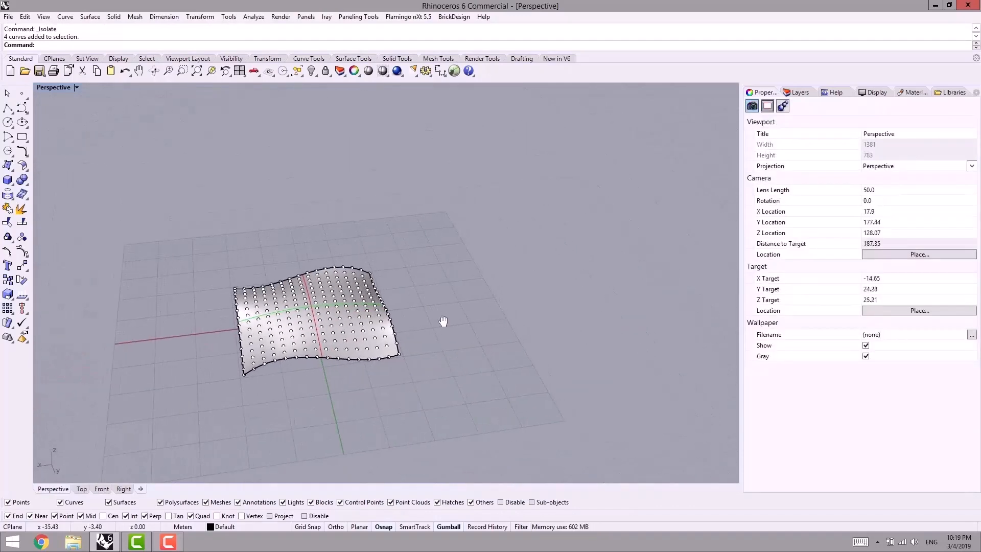
pyautogui.keyDown('shift'); pyautogui.moveTo(443, 322); pyautogui.dragTo(387, 322, button='right'); pyautogui.keyUp('shift')
pyautogui.scroll(2, 388, 322)
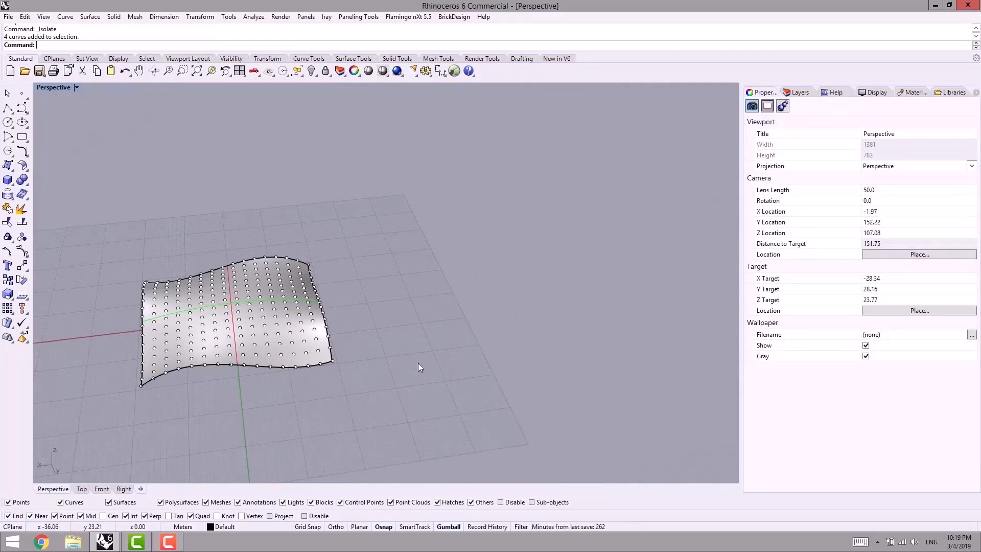
pyautogui.click(8, 122)
pyautogui.scroll(2, 435, 319)
pyautogui.click(379, 335)
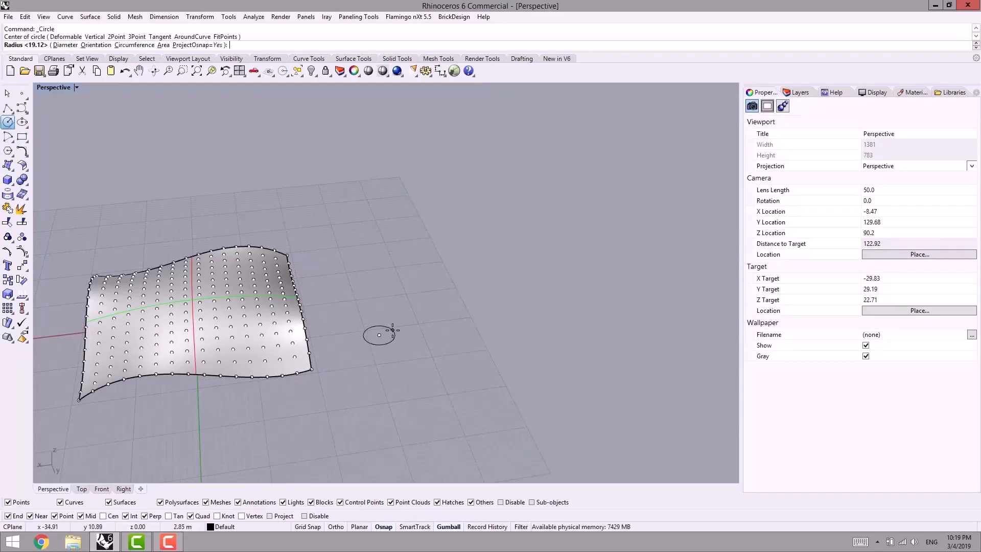
pyautogui.click(393, 337)
# In the Top view, rebuild the circle with a point count of 8 and degree 3.
pyautogui.scroll(4, 388, 339)
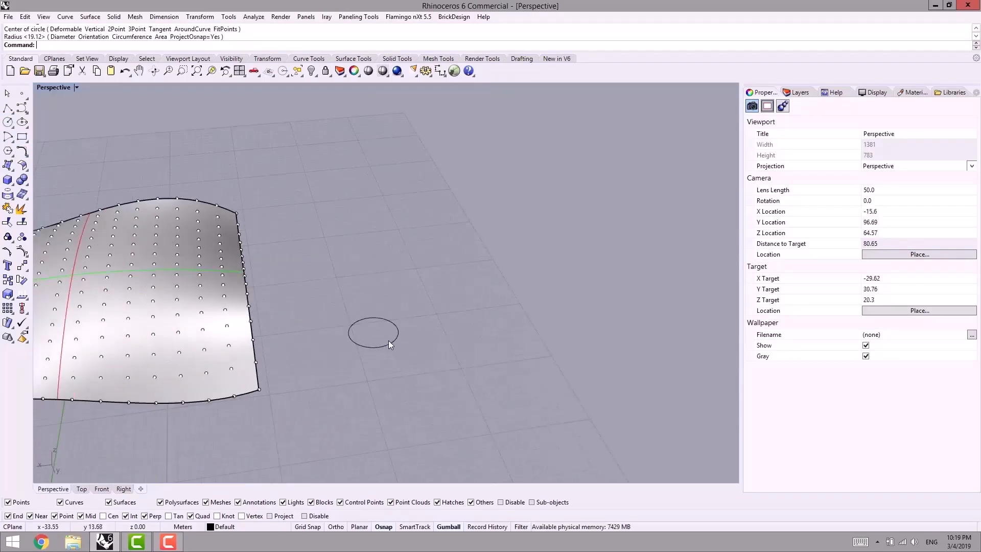
pyautogui.click(83, 489)
pyautogui.scroll(-7, 398, 361)
pyautogui.moveTo(478, 357); pyautogui.dragTo(608, 348, button='right')
pyautogui.scroll(7, 357, 250)
pyautogui.moveTo(379, 244); pyautogui.dragTo(439, 322, button='right')
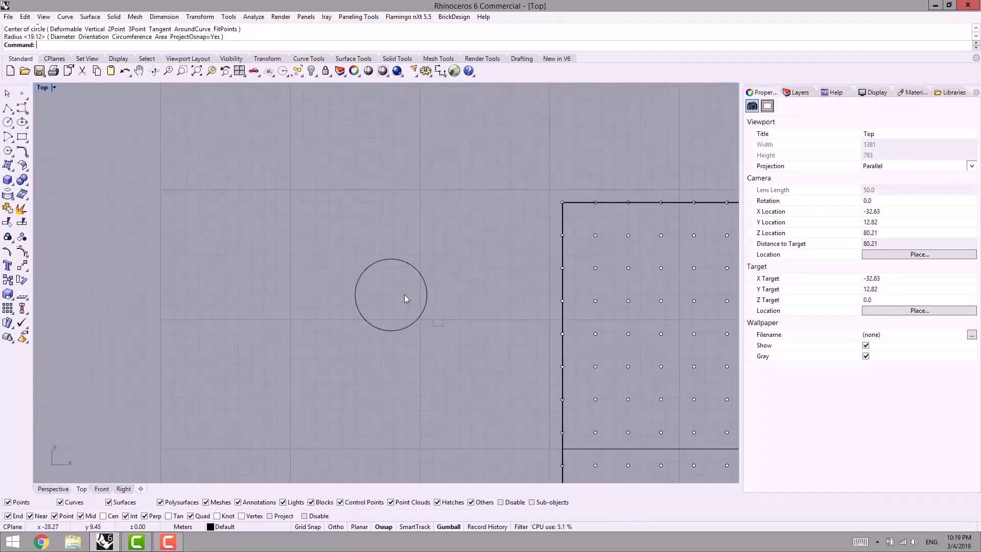
pyautogui.click(406, 299)
pyautogui.write('Rebuild')
pyautogui.press('Return')
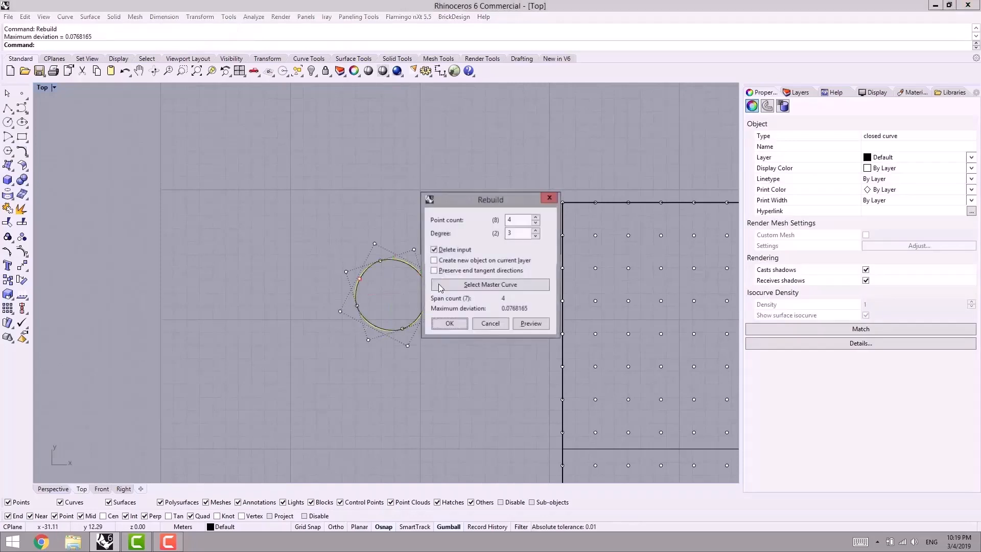
pyautogui.moveTo(516, 203); pyautogui.dragTo(572, 191)
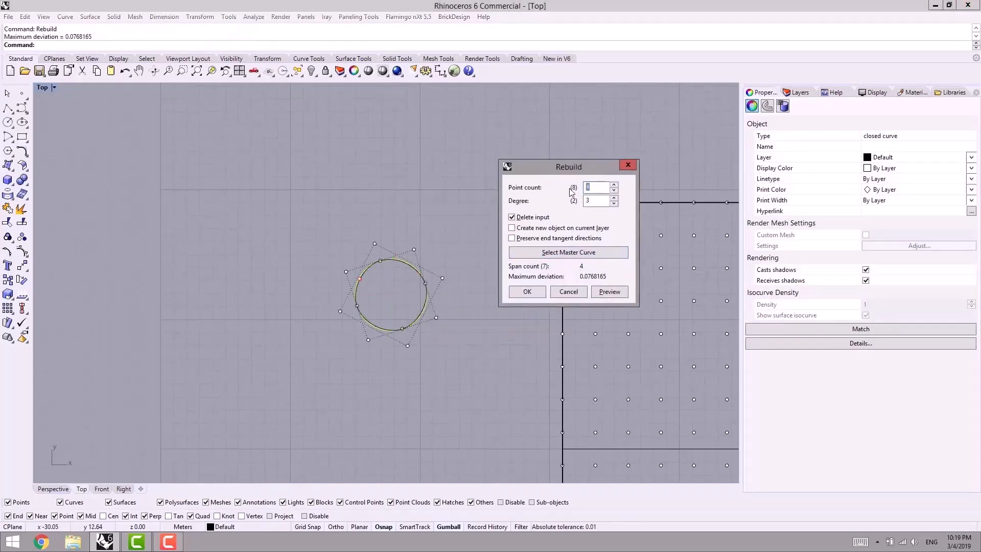
pyautogui.write('8')
pyautogui.click(526, 292)
# Scale four alternate control points of the circle inward to form a four-cornered shape with concave sides.
pyautogui.scroll(3, 454, 284)
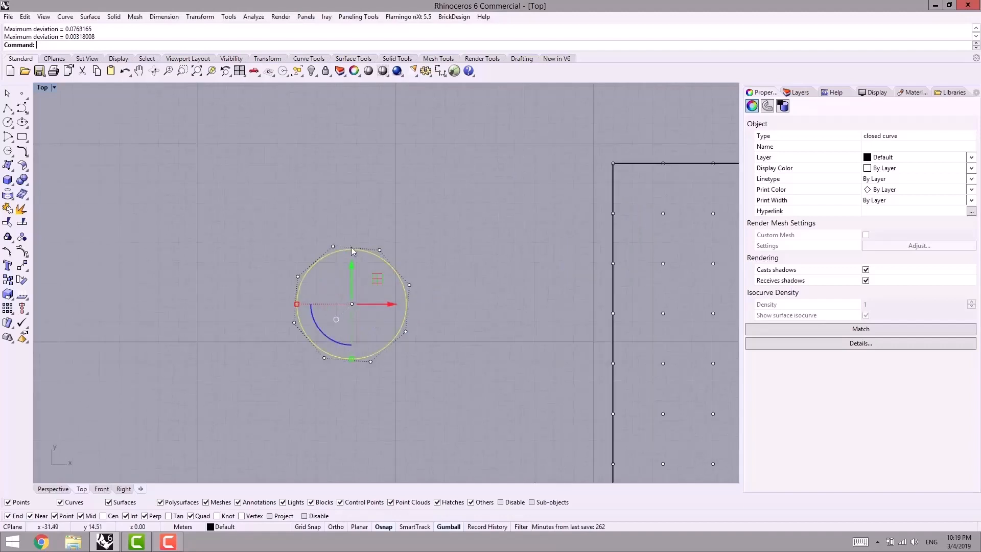
pyautogui.click(333, 247)
pyautogui.keyDown('shift'); pyautogui.click(409, 285); pyautogui.keyUp('shift')
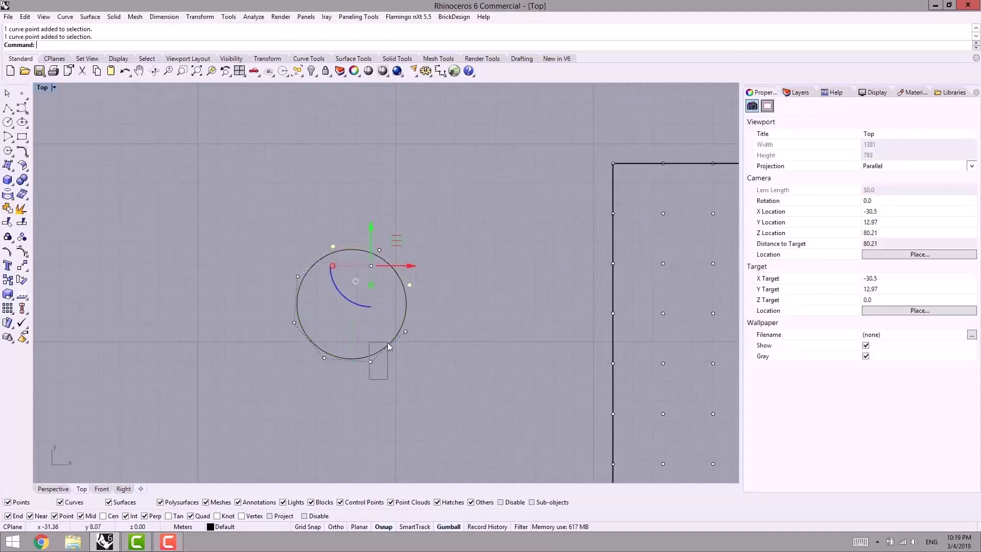
pyautogui.keyDown('shift'); pyautogui.click(371, 362); pyautogui.keyUp('shift')
pyautogui.keyDown('shift'); pyautogui.click(295, 322); pyautogui.keyUp('shift')
pyautogui.moveTo(294, 304); pyautogui.dragTo(356, 301)
pyautogui.keyDown('shift'); pyautogui.moveTo(356, 348); pyautogui.dragTo(346, 299); pyautogui.keyUp('shift')
pyautogui.press('Escape')
pyautogui.press('Escape')
# Undo the last gumball edit of the pattern curve's control points.
pyautogui.scroll(-6, 440, 280)
pyautogui.moveTo(437, 293); pyautogui.dragTo(228, 268, button='right')
pyautogui.scroll(-6, 158, 383)
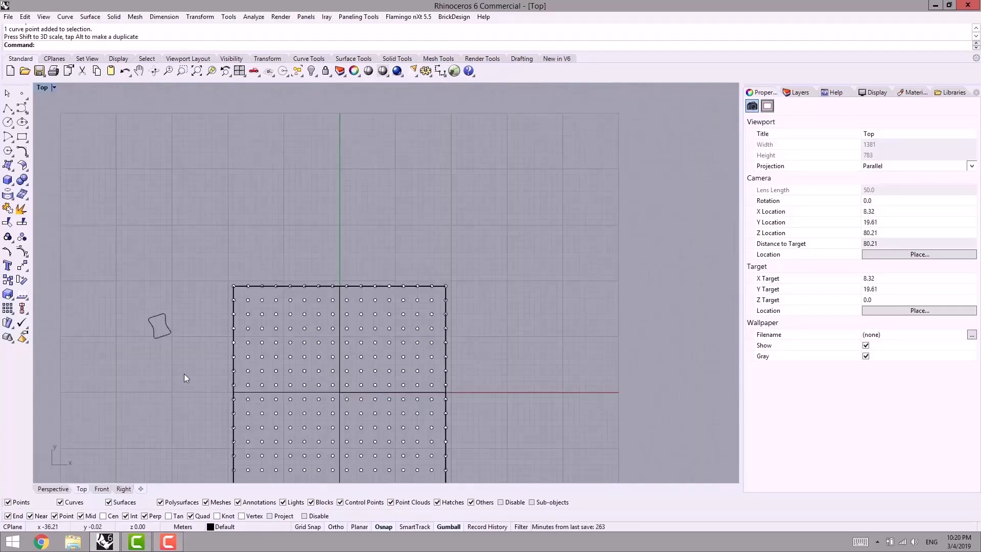
pyautogui.moveTo(185, 355); pyautogui.dragTo(320, 258, button='right')
pyautogui.hotkey('ctrl', 'z')
pyautogui.scroll(-2, 306, 236)
pyautogui.scroll(4, 302, 234)
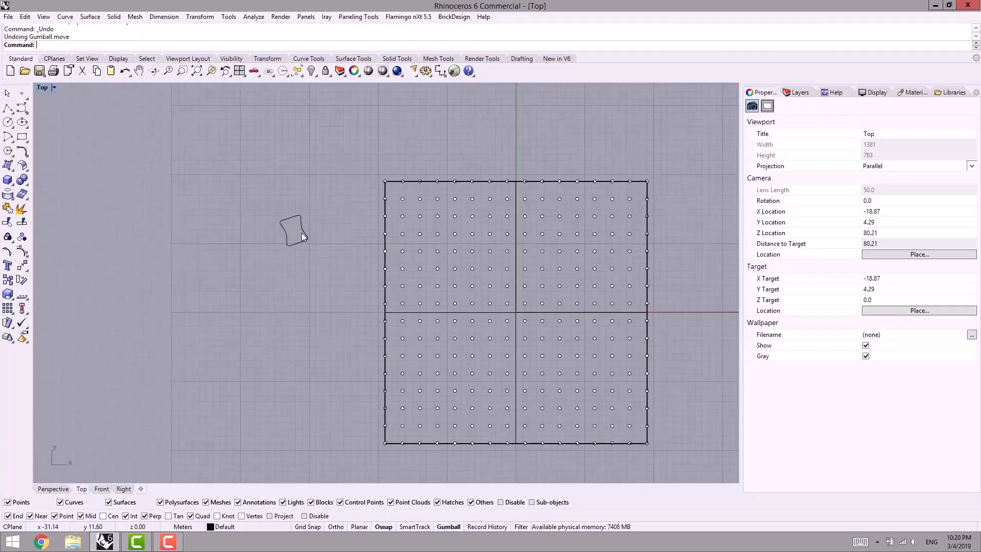
# Copy the four-cornered pattern curve to a spot below and to the left of the original in the Top view.
pyautogui.scroll(4, 301, 230)
pyautogui.click(302, 226)
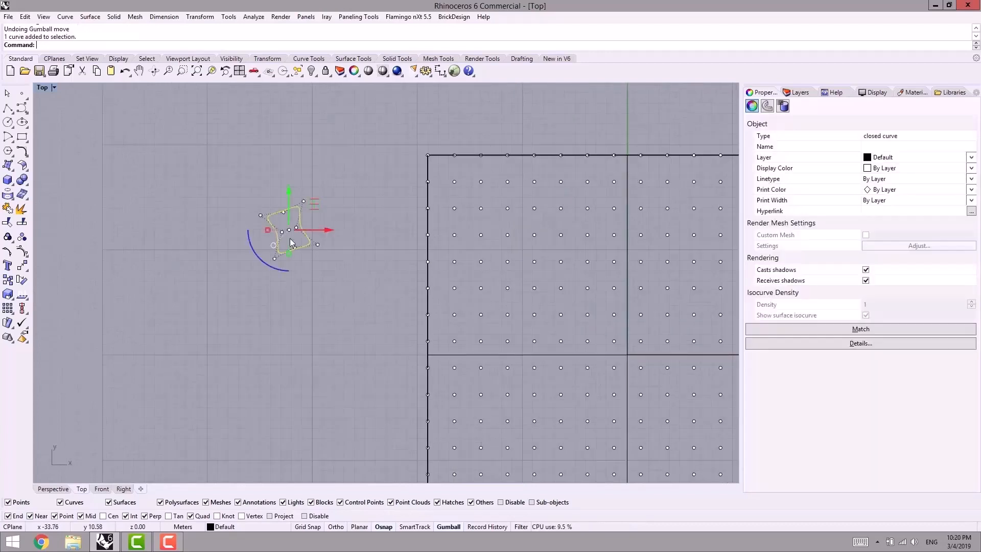
pyautogui.moveTo(309, 296); pyautogui.dragTo(269, 266, button='right')
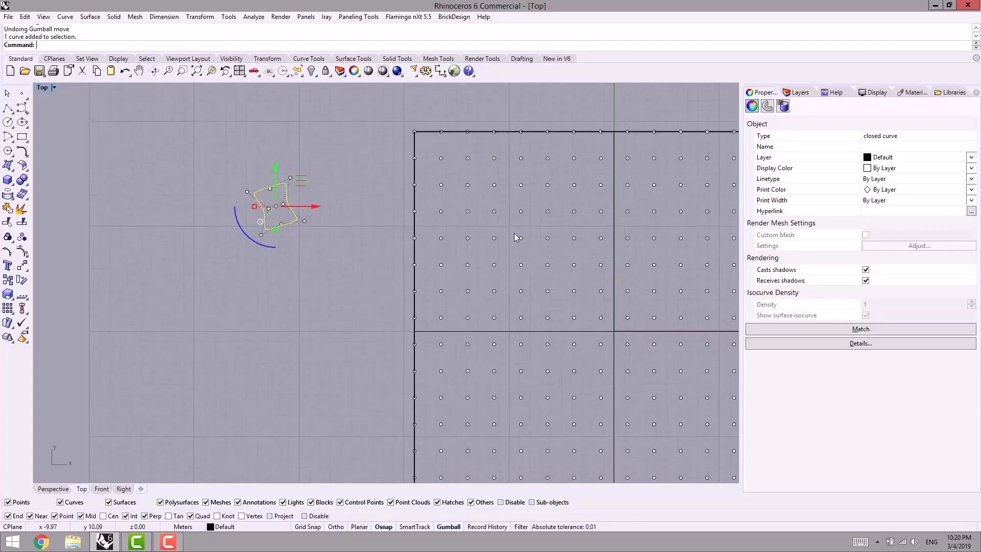
pyautogui.moveTo(422, 318); pyautogui.dragTo(351, 305, button='right')
pyautogui.moveTo(425, 220); pyautogui.dragTo(533, 213, button='right')
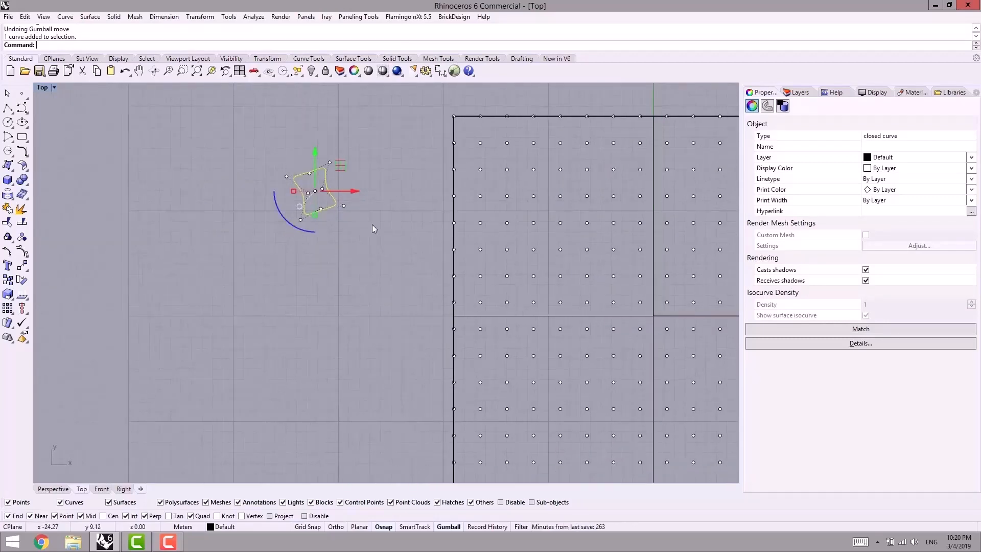
pyautogui.keyDown('alt'); pyautogui.moveTo(341, 165); pyautogui.dragTo(245, 272); pyautogui.keyUp('alt')
pyautogui.press('Escape')
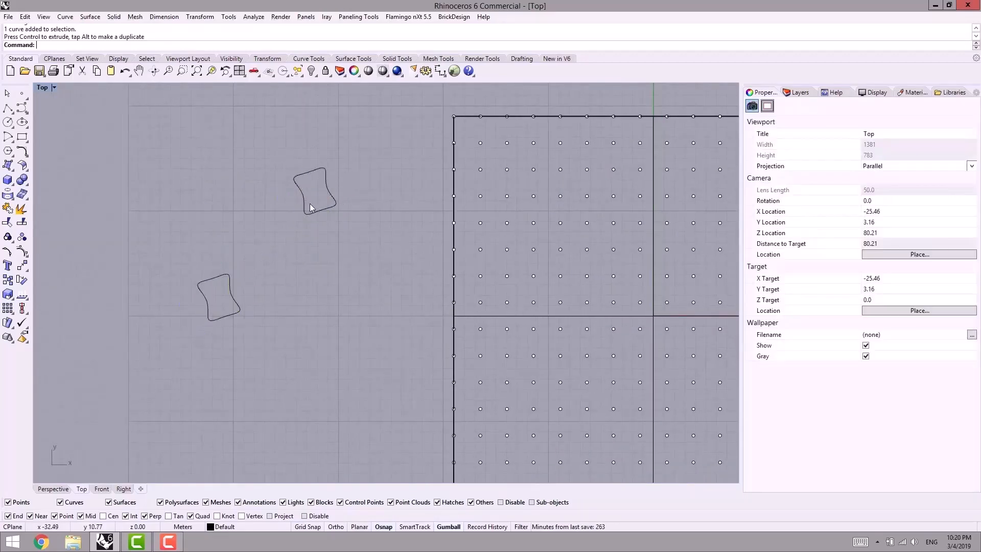
# Scale the copied pattern curve up uniformly to about four times its size.
pyautogui.click(230, 291)
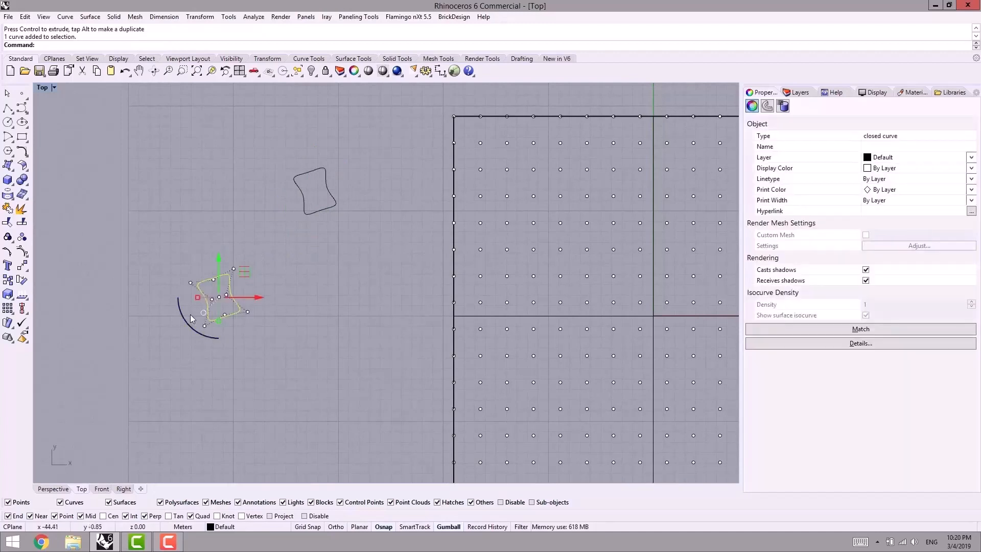
pyautogui.keyDown('shift'); pyautogui.moveTo(198, 297); pyautogui.dragTo(131, 307); pyautogui.keyUp('shift')
pyautogui.press('Escape')
pyautogui.scroll(-6, 333, 288)
pyautogui.moveTo(317, 280); pyautogui.dragTo(249, 275, button='right')
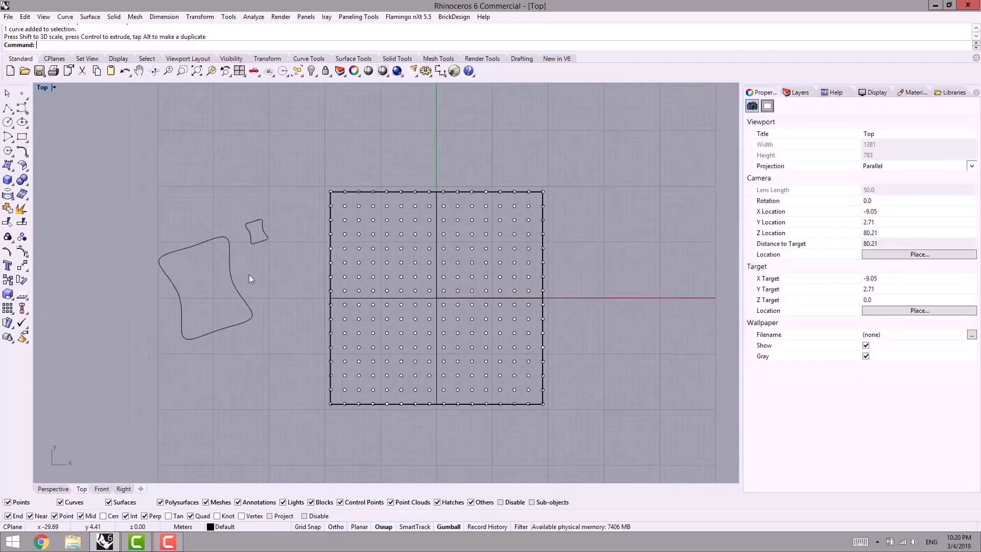
# In the Perspective view, delete the enlarged copy of the pattern curve, keeping the small original.
pyautogui.click(56, 490)
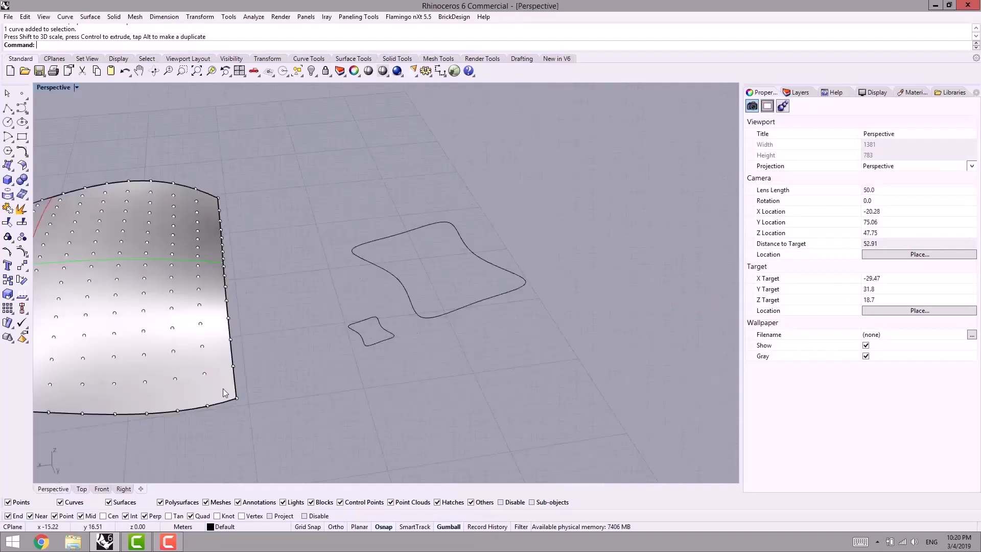
pyautogui.moveTo(224, 392); pyautogui.dragTo(267, 366, button='right')
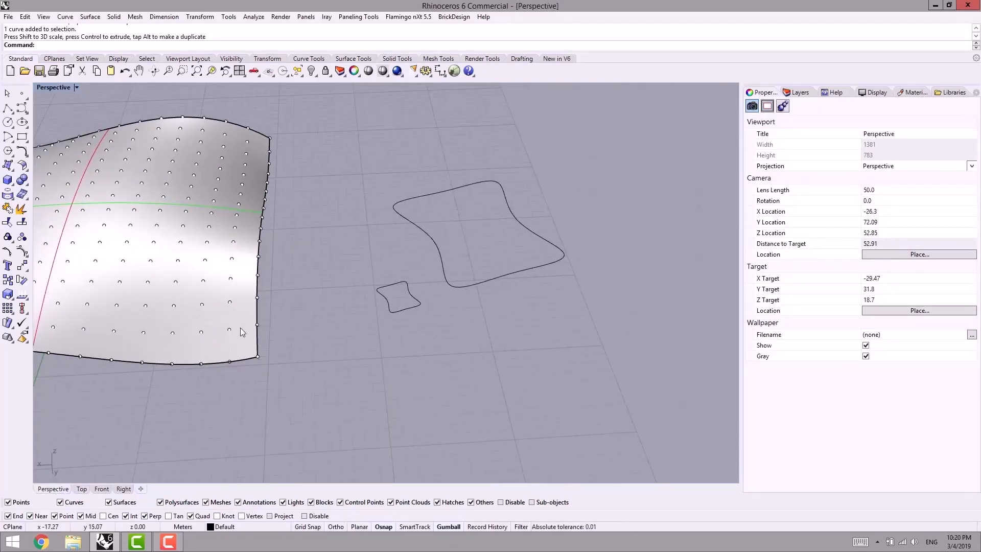
pyautogui.hotkey('ctrl', 'z')
pyautogui.click(492, 276)
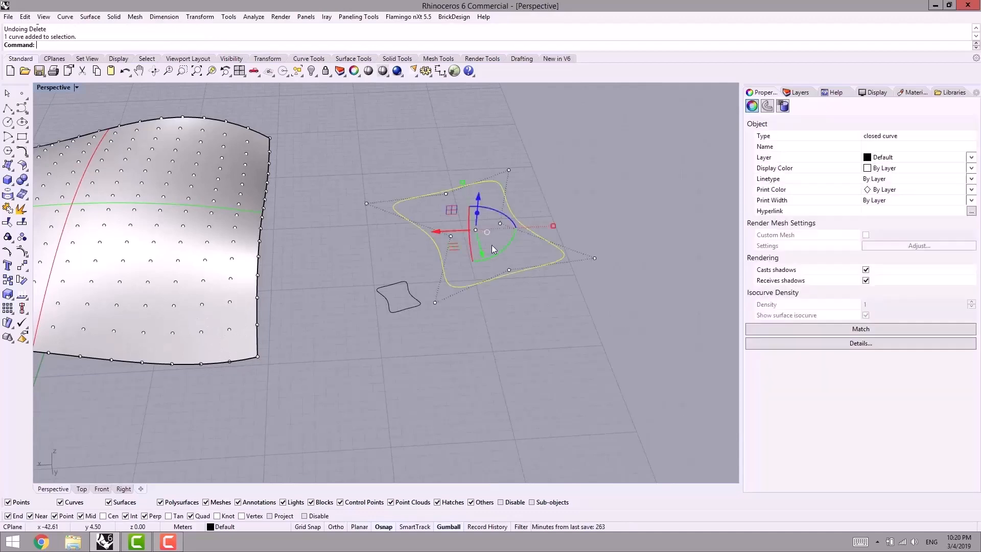
pyautogui.press('Delete')
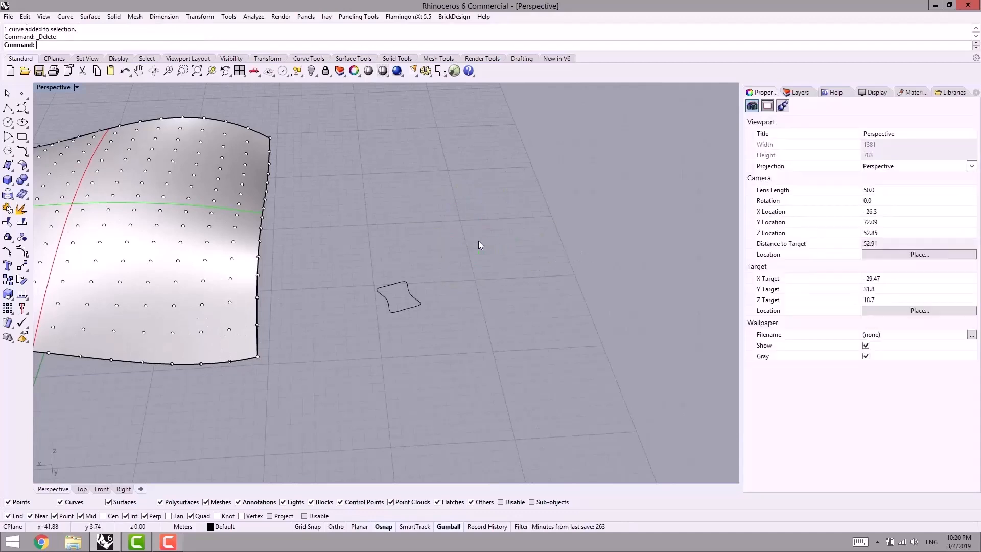
# Start Panel Custom 2D with the surface's grid points, no base surface, and the small four-cornered curve as the module.
pyautogui.click(360, 20)
pyautogui.moveTo(308, 46)
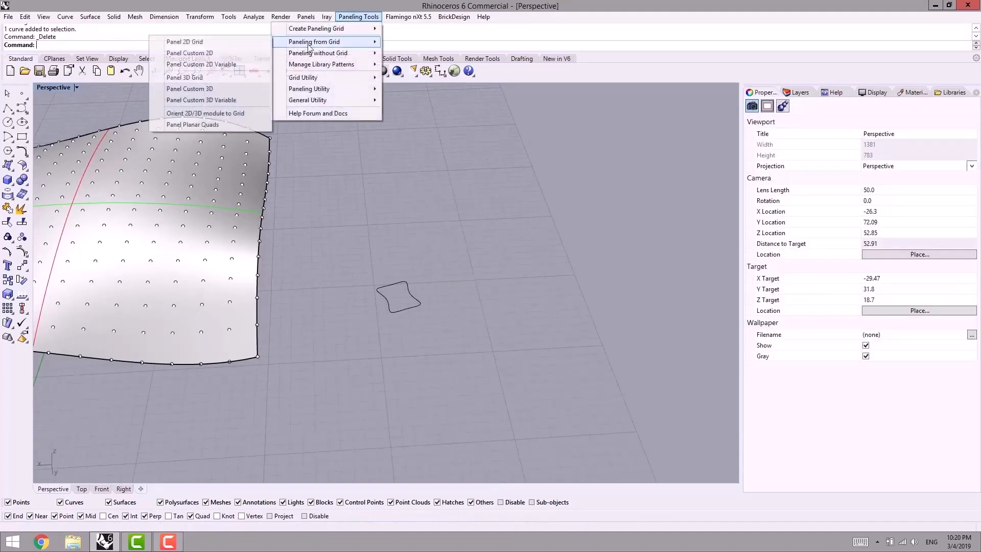
pyautogui.click(202, 54)
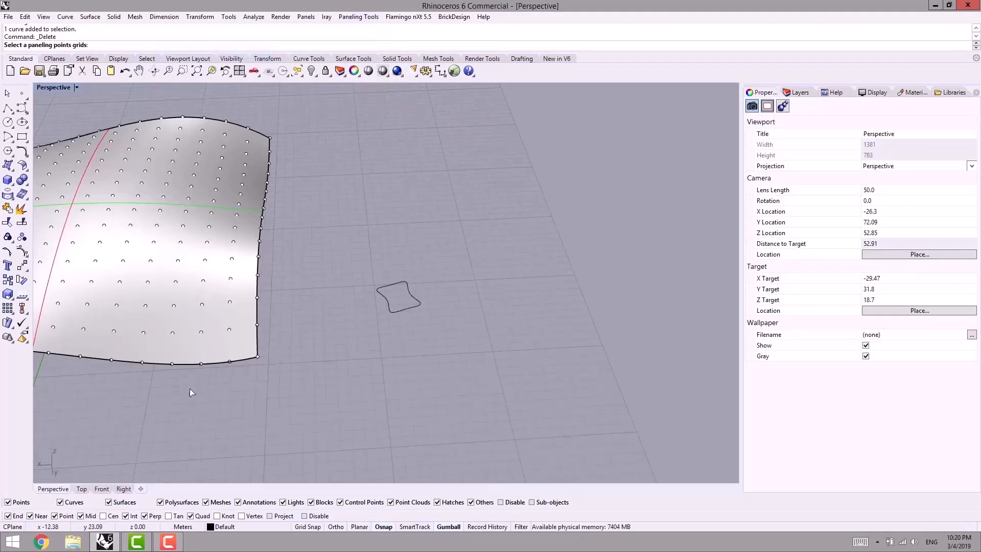
pyautogui.keyDown('shift'); pyautogui.moveTo(189, 389); pyautogui.dragTo(359, 340, button='right'); pyautogui.keyUp('shift')
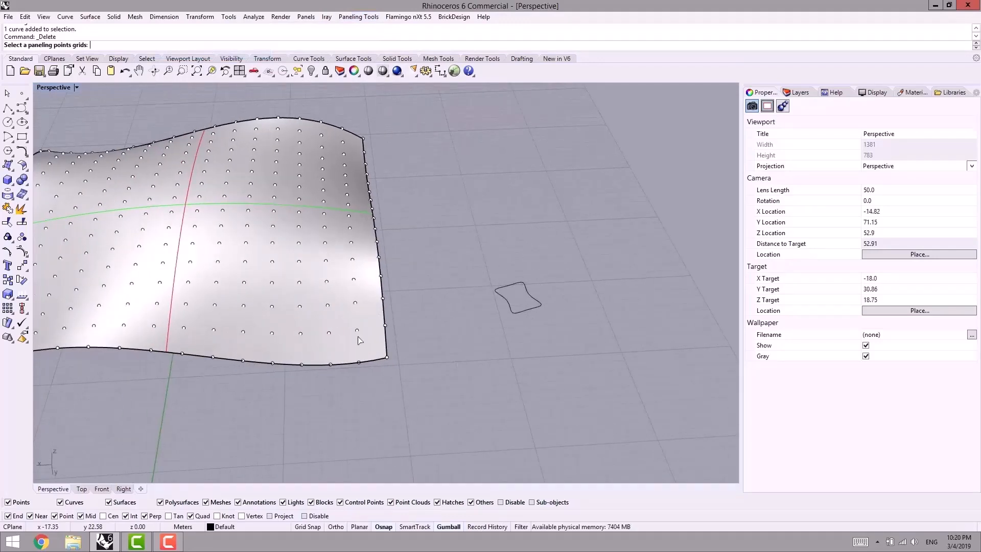
pyautogui.click(328, 283)
pyautogui.press('Return')
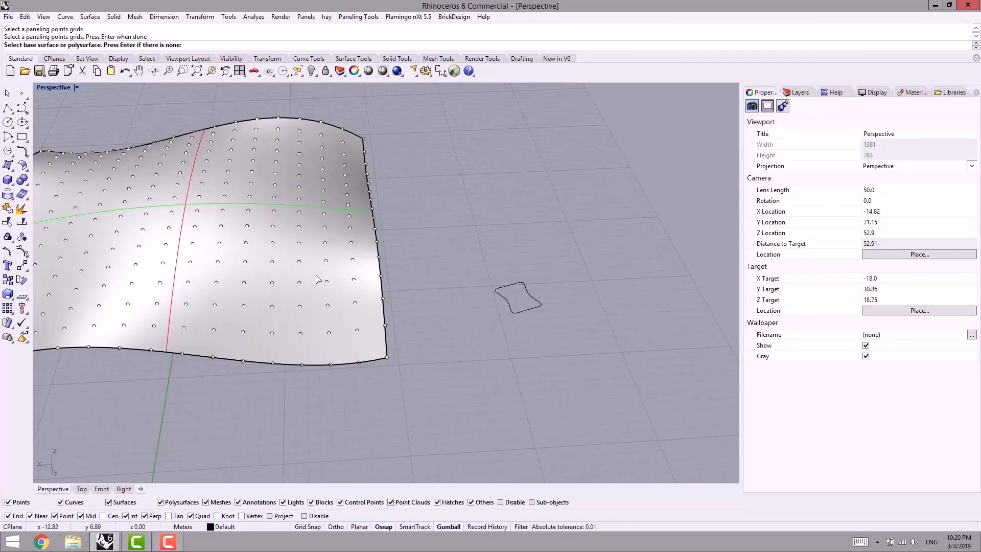
pyautogui.press('Return')
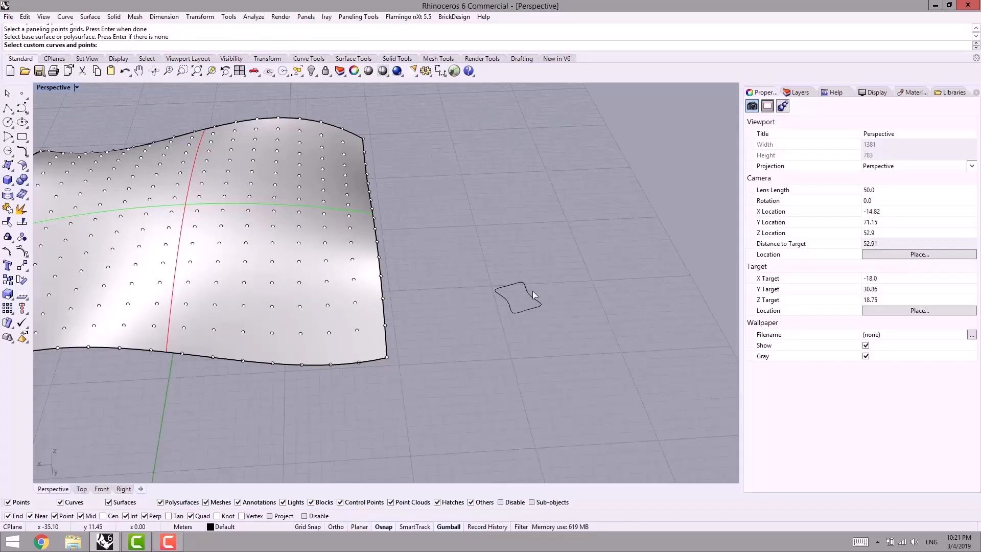
pyautogui.moveTo(564, 257); pyautogui.dragTo(456, 363)
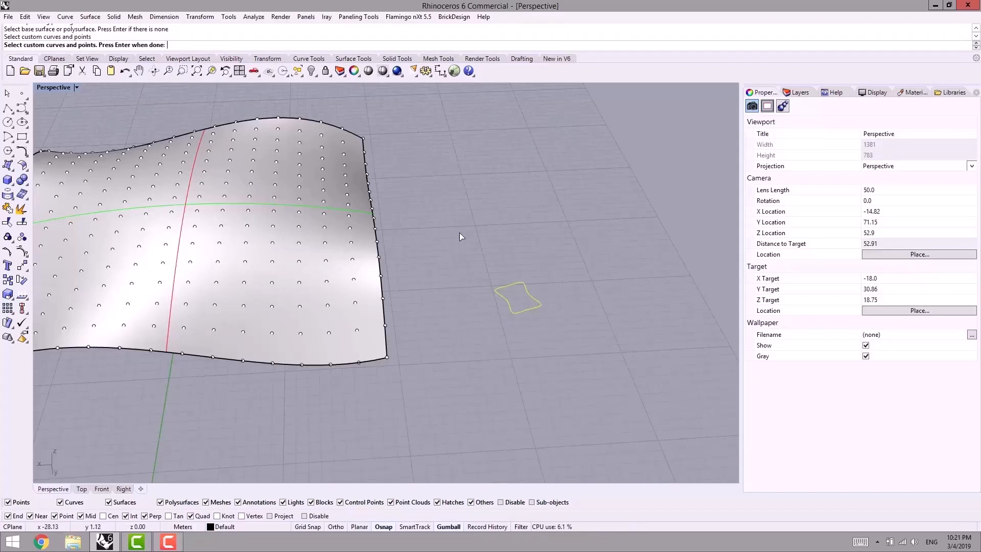
pyautogui.press('Return')
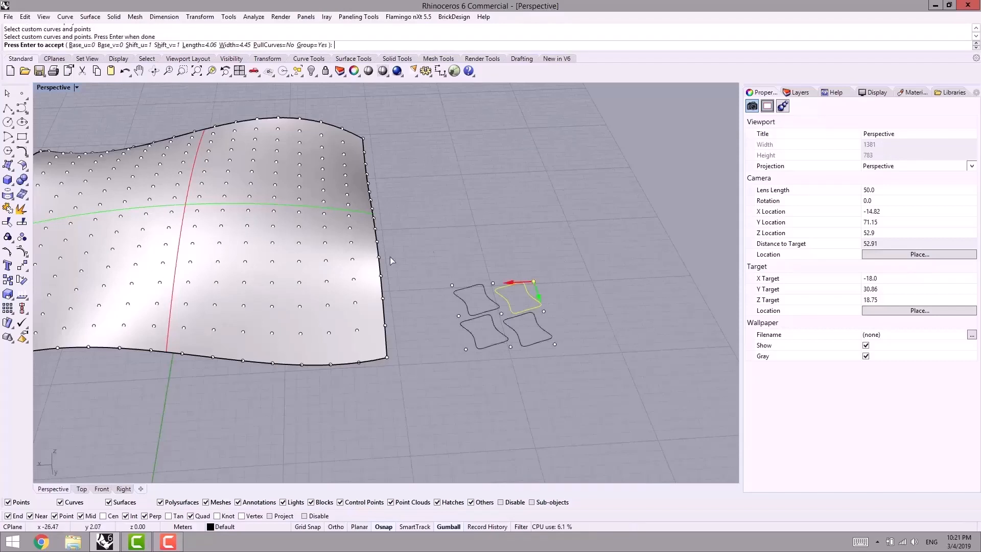
# Examine the module preview in the Top view, including its base point, grid spacing and the repeated curves.
pyautogui.click(82, 490)
pyautogui.moveTo(304, 335); pyautogui.dragTo(356, 355, button='right')
pyautogui.scroll(14, 306, 245)
pyautogui.moveTo(301, 250); pyautogui.dragTo(291, 243, button='right')
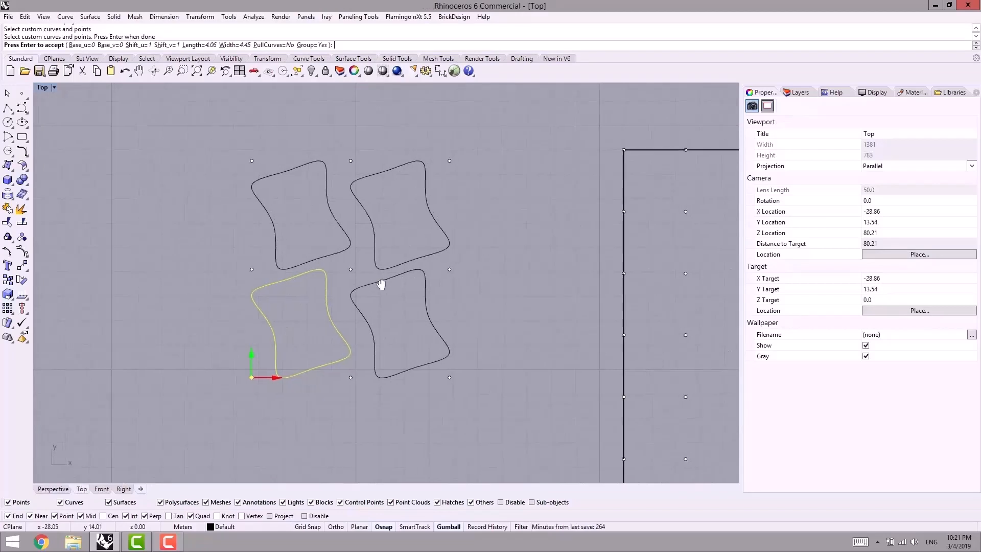
pyautogui.moveTo(383, 285); pyautogui.dragTo(344, 293, button='right')
pyautogui.moveTo(308, 208); pyautogui.dragTo(297, 178, button='right')
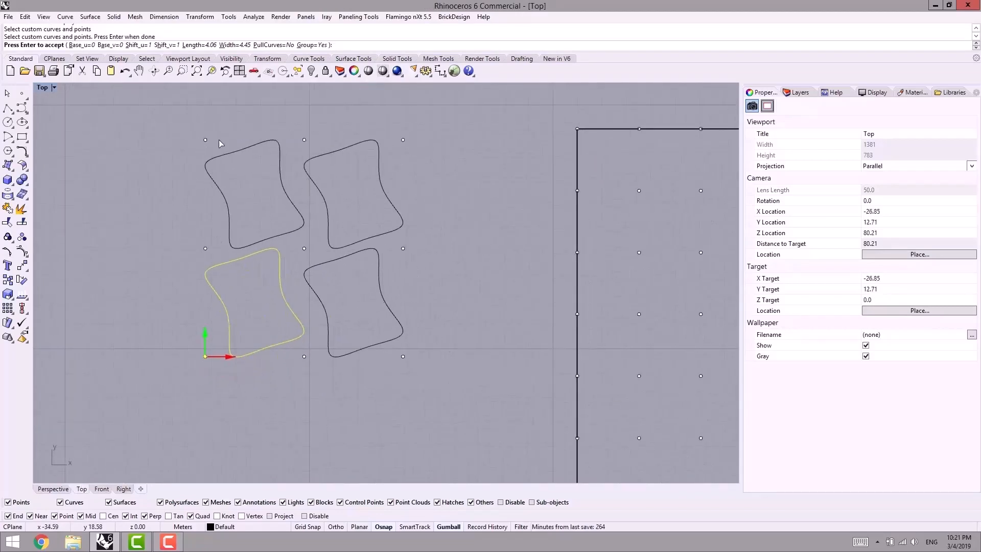
pyautogui.moveTo(285, 255); pyautogui.dragTo(248, 271, button='right')
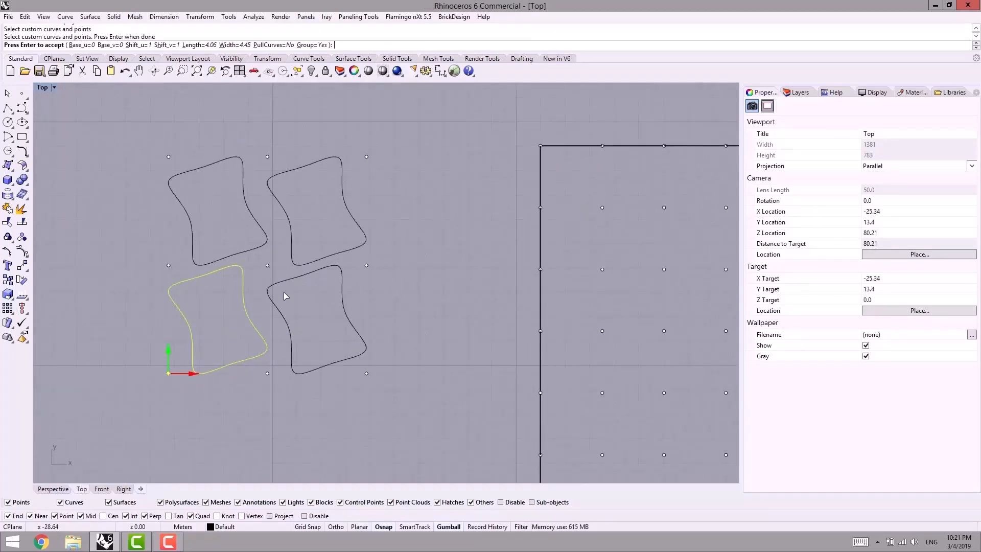
pyautogui.moveTo(274, 154); pyautogui.dragTo(216, 219, button='right')
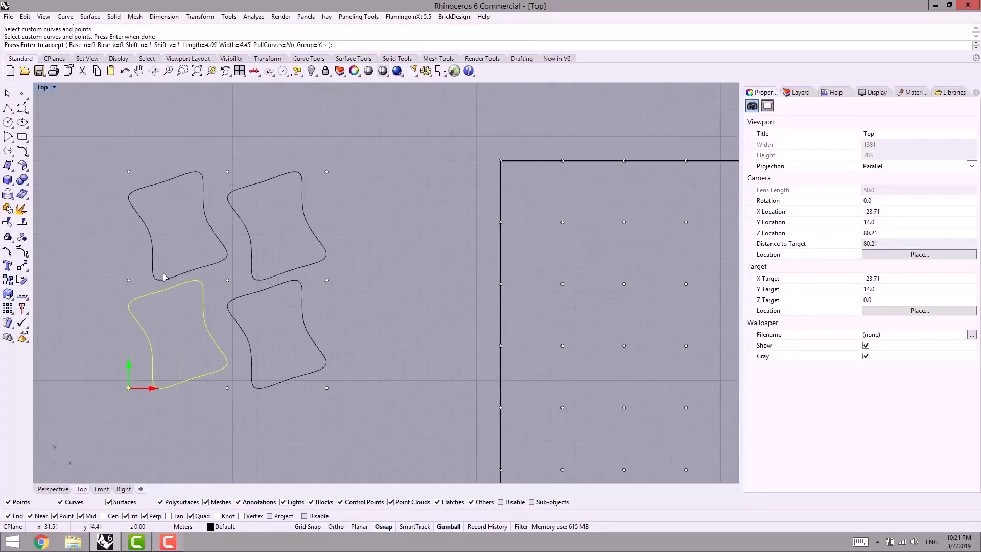
pyautogui.scroll(-3, 171, 285)
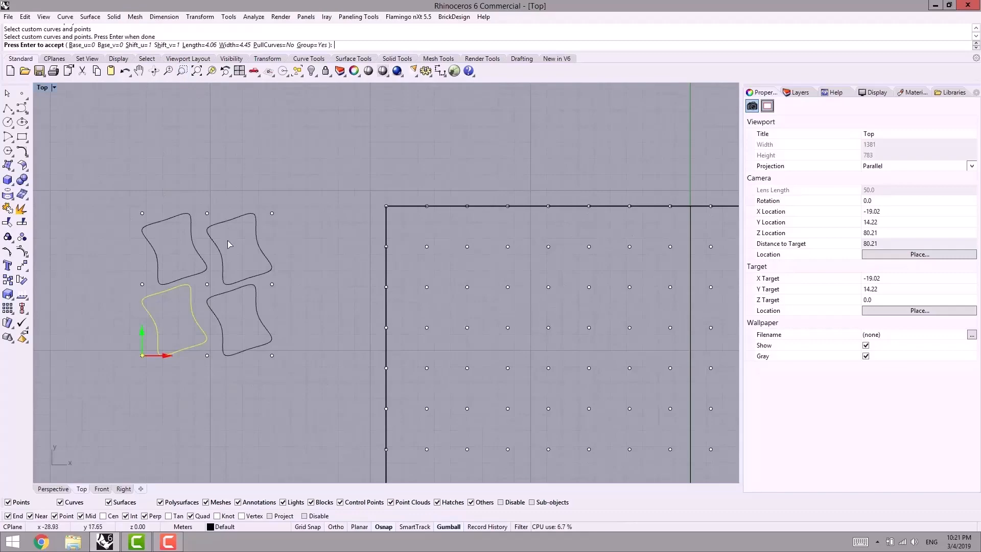
pyautogui.scroll(-4, 236, 260)
pyautogui.moveTo(236, 262); pyautogui.dragTo(174, 211, button='right')
# Generate the custom panels with the default shift, length and width settings, and undo the paneling after inspecting it in Perspective.
pyautogui.press('Return')
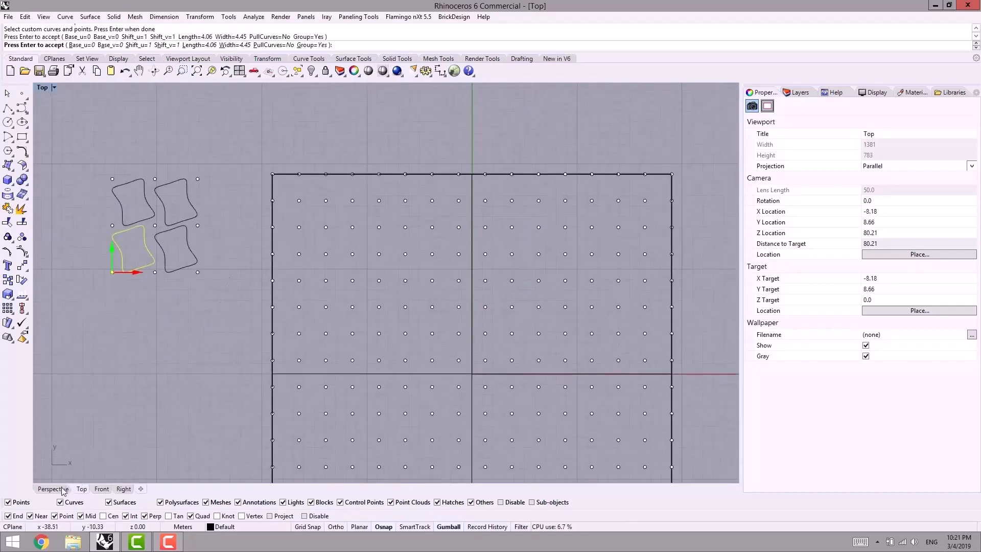
pyautogui.click(53, 489)
pyautogui.moveTo(265, 426); pyautogui.dragTo(309, 428, button='right')
pyautogui.scroll(-6, 485, 400)
pyautogui.scroll(4, 393, 314)
pyautogui.scroll(-6, 522, 313)
pyautogui.keyDown('shift'); pyautogui.moveTo(498, 344); pyautogui.dragTo(430, 305, button='right'); pyautogui.keyUp('shift')
pyautogui.scroll(2, 403, 332)
pyautogui.moveTo(362, 390); pyautogui.dragTo(360, 375, button='right')
pyautogui.hotkey('ctrl', 'z')
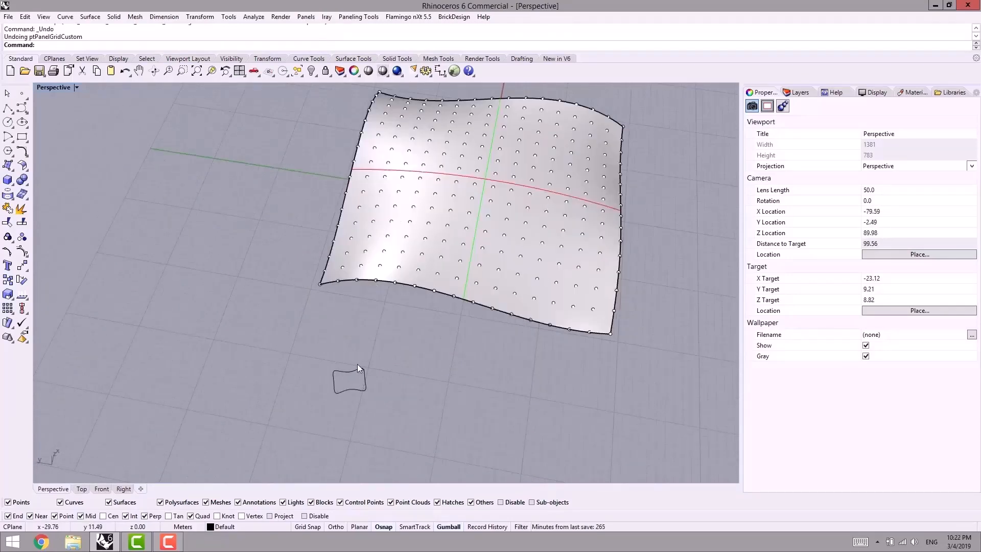
# Create a bounding box around the four-cornered pattern curve using the World coordinate system and Solids output.
pyautogui.write('BOndi')
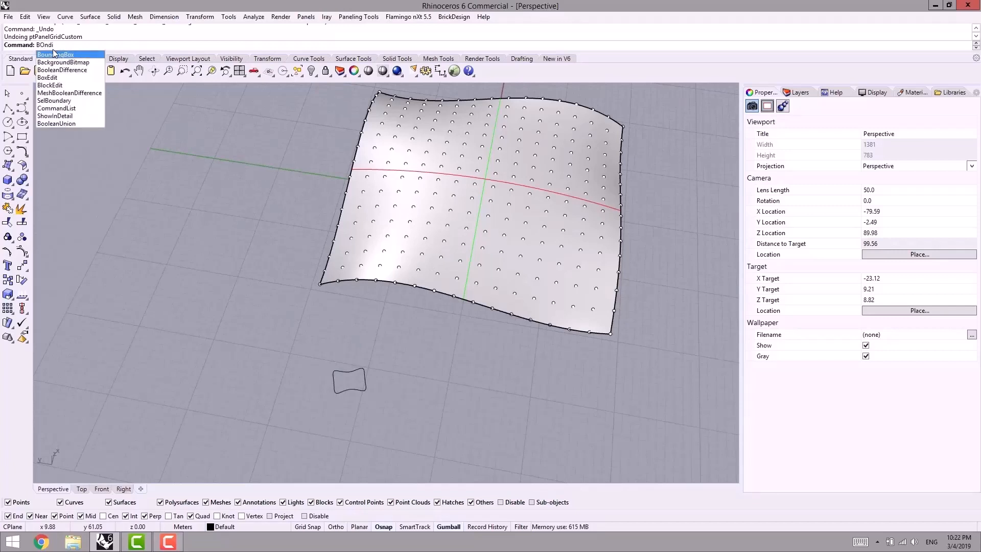
pyautogui.press('Return')
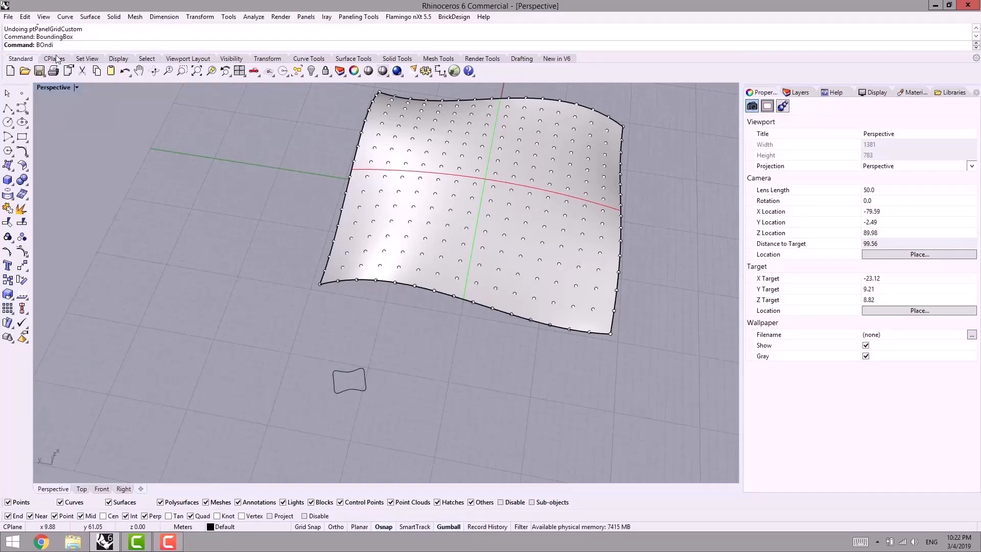
pyautogui.click(365, 372)
pyautogui.press('Return')
pyautogui.press('Return')
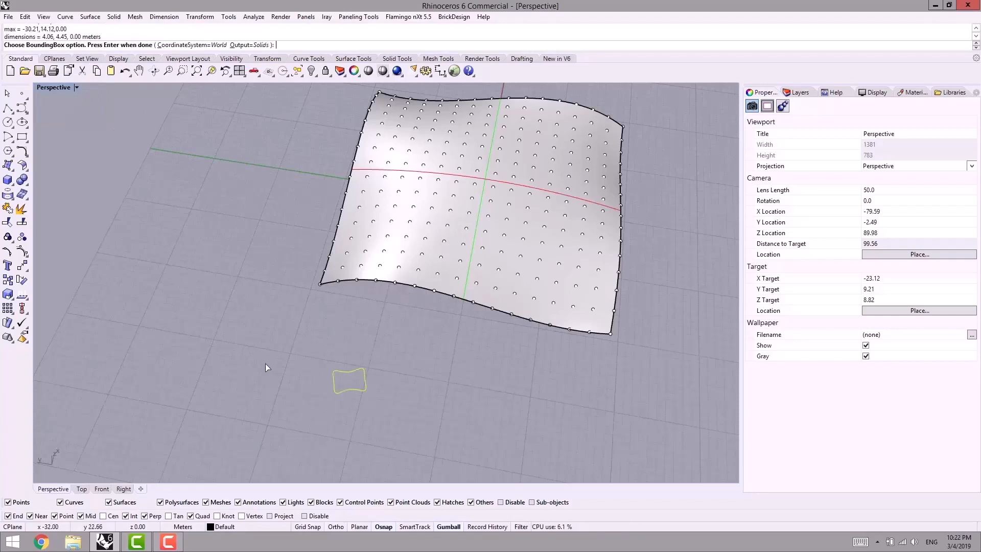
pyautogui.scroll(5, 369, 373)
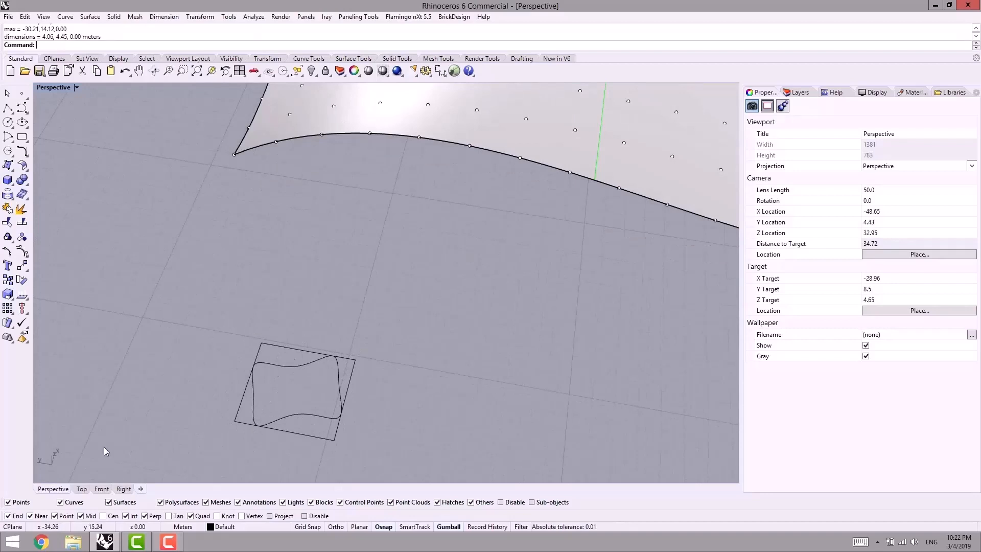
# In the Top view, start Panel Custom 2D on the surface's paneling grid without a base surface.
pyautogui.click(82, 489)
pyautogui.scroll(5, 263, 336)
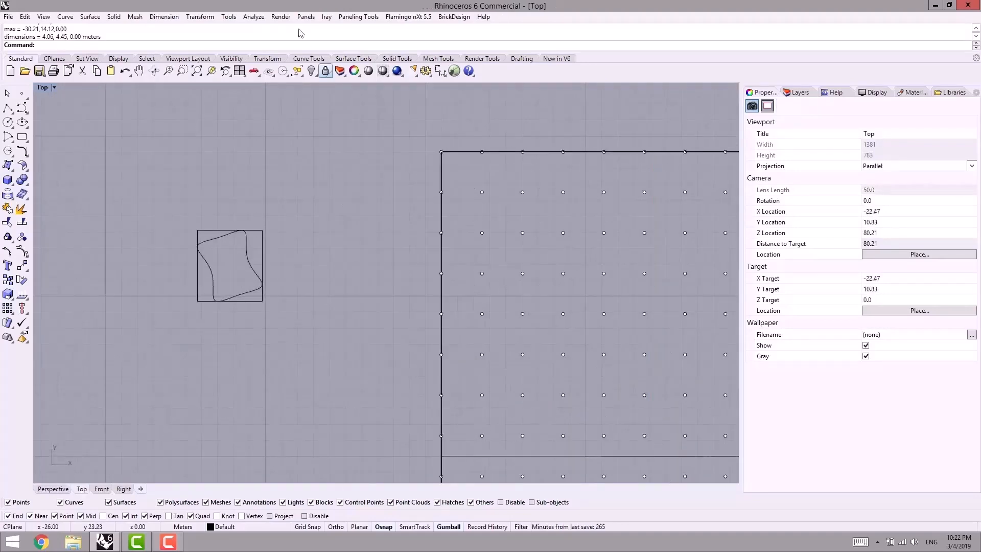
pyautogui.click(358, 17)
pyautogui.moveTo(354, 43)
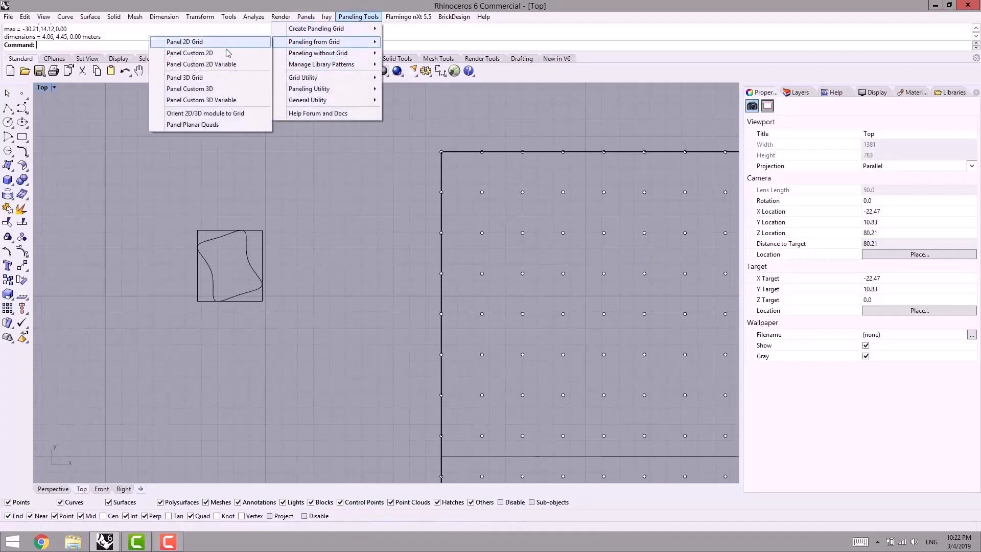
pyautogui.click(184, 41)
pyautogui.scroll(3, 278, 276)
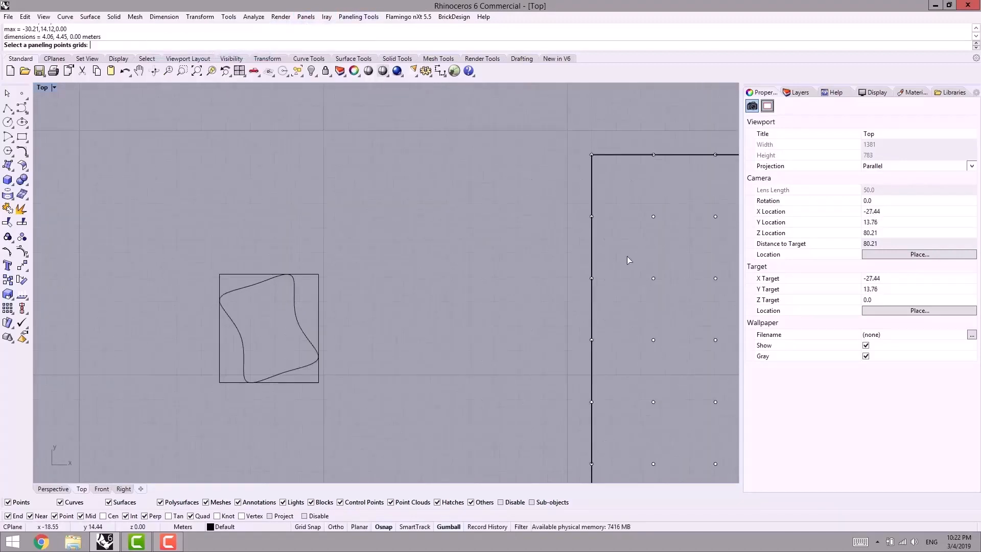
pyautogui.moveTo(628, 256); pyautogui.dragTo(546, 238, button='right')
pyautogui.click(571, 199)
pyautogui.press('Return')
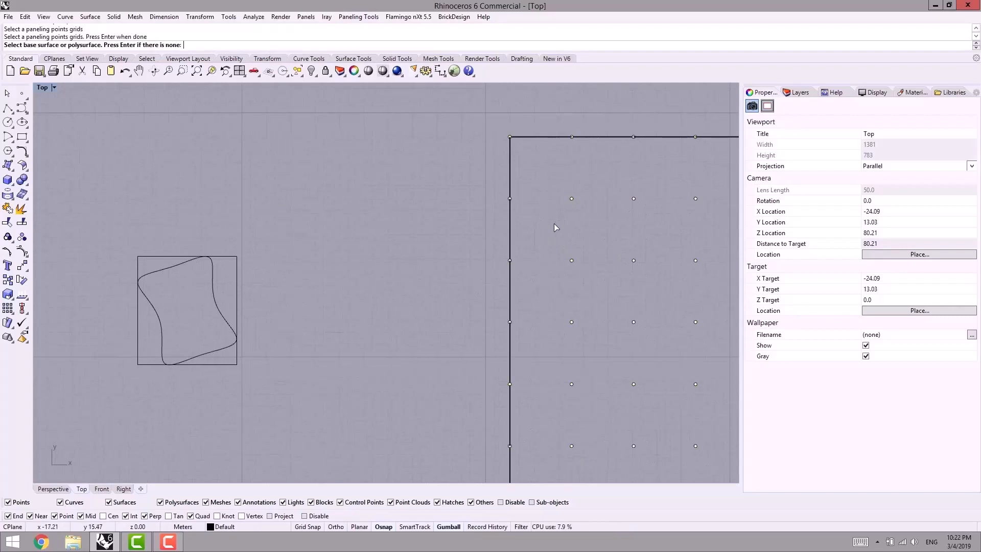
pyautogui.press('Return')
# Choose only the four-cornered curve inside the bounding rectangle as the custom paneling module.
pyautogui.moveTo(214, 286); pyautogui.dragTo(268, 269, button='right')
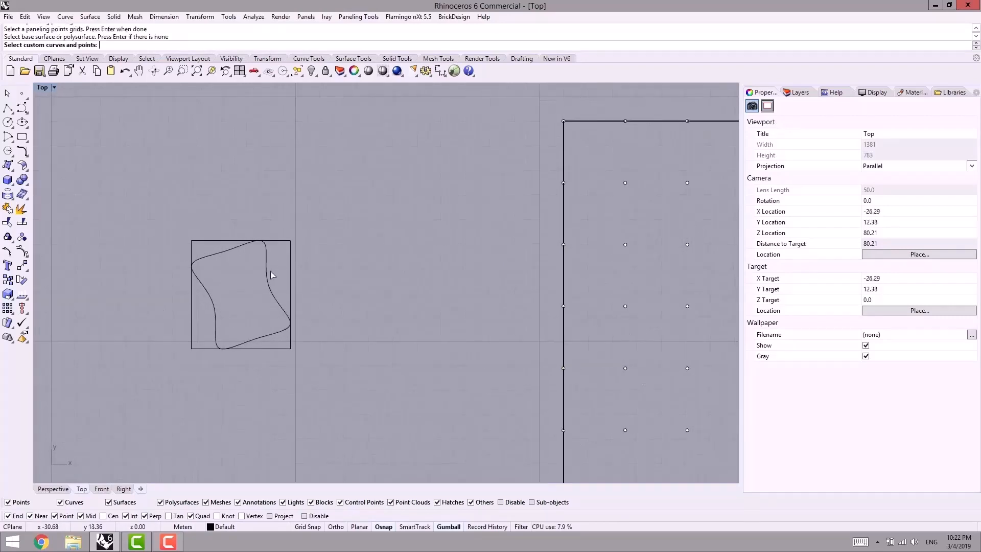
pyautogui.scroll(4, 268, 269)
pyautogui.click(264, 264)
pyautogui.moveTo(348, 222); pyautogui.dragTo(306, 237, button='right')
pyautogui.scroll(-2, 254, 283)
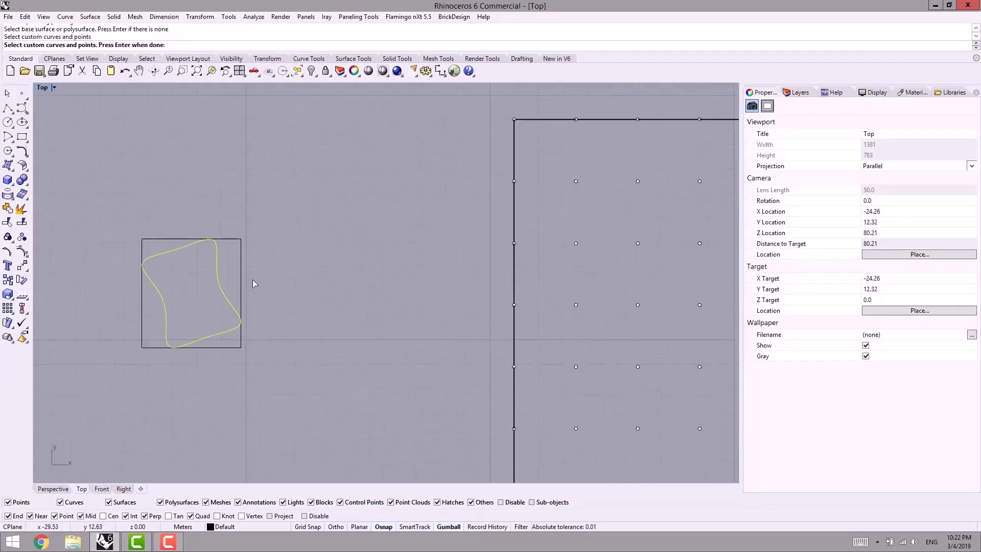
pyautogui.press('Return')
pyautogui.scroll(2, 206, 294)
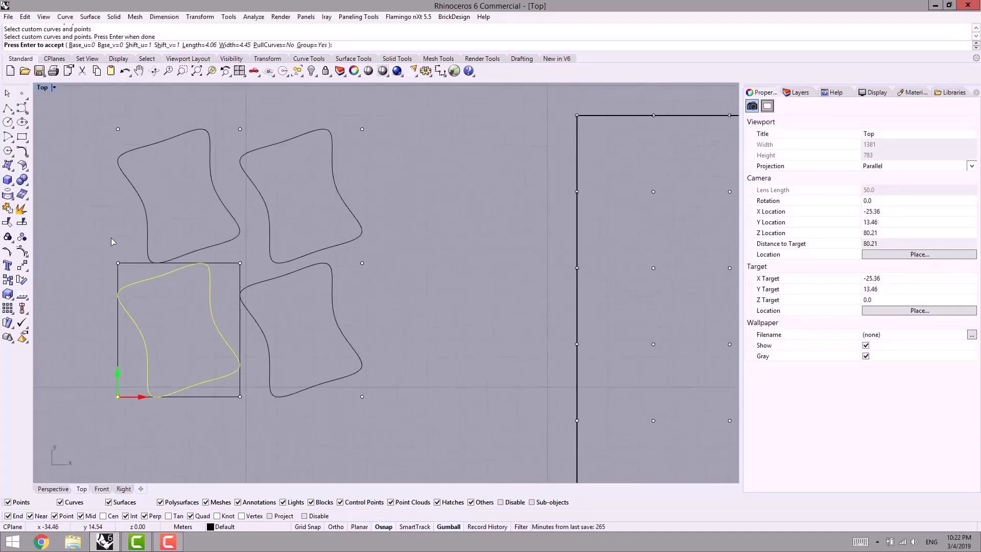
pyautogui.moveTo(390, 244); pyautogui.dragTo(381, 255, button='right')
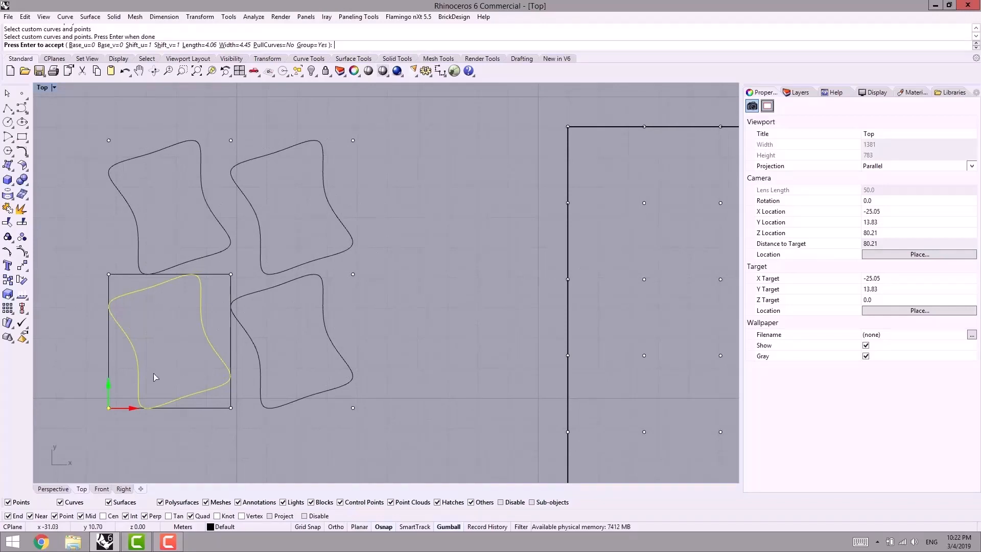
pyautogui.scroll(-5, 207, 296)
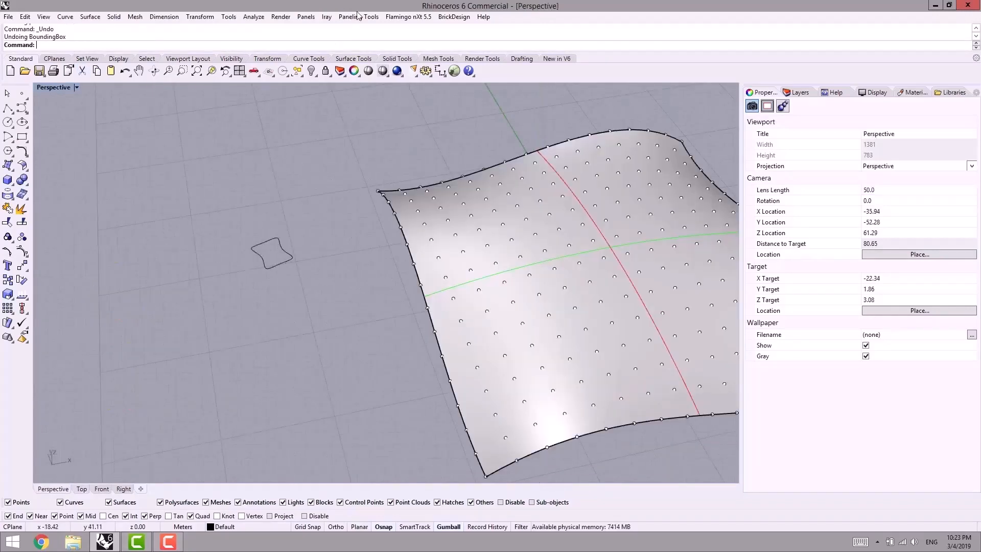
# In the Perspective view, start Panel Custom 2D on the surface's paneling grid without a base surface.
pyautogui.click(358, 17)
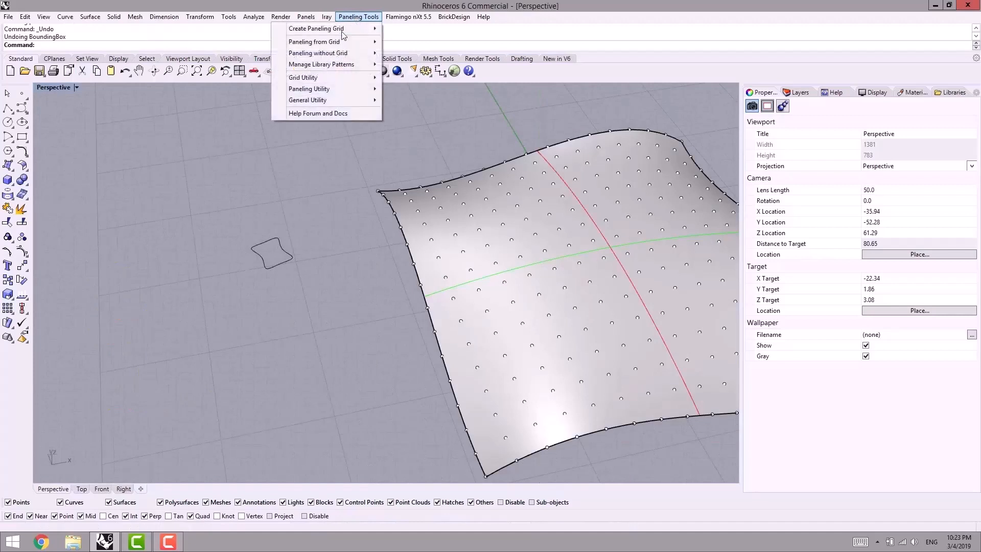
pyautogui.moveTo(339, 32)
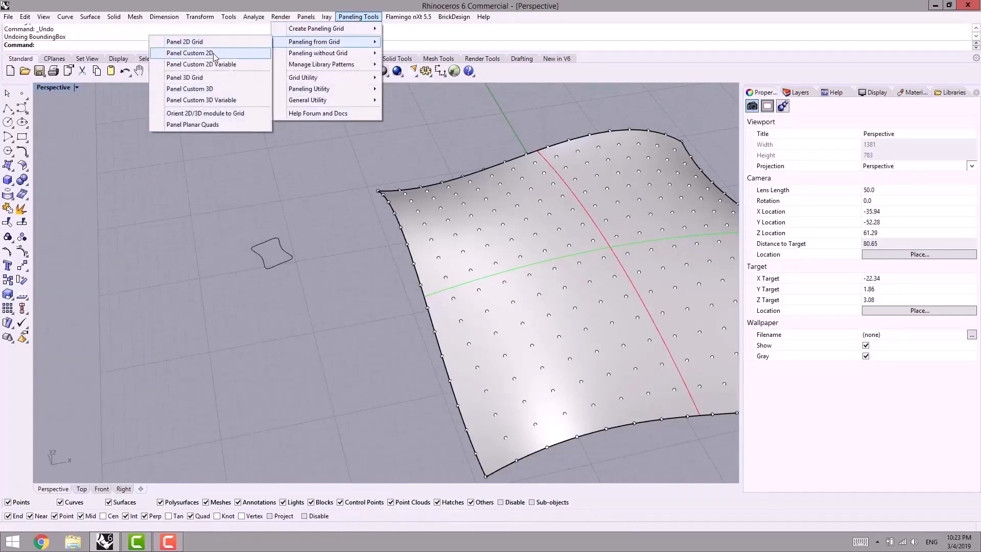
pyautogui.click(213, 53)
pyautogui.keyDown('shift'); pyautogui.moveTo(272, 190); pyautogui.dragTo(237, 167, button='right'); pyautogui.keyUp('shift')
pyautogui.click(388, 234)
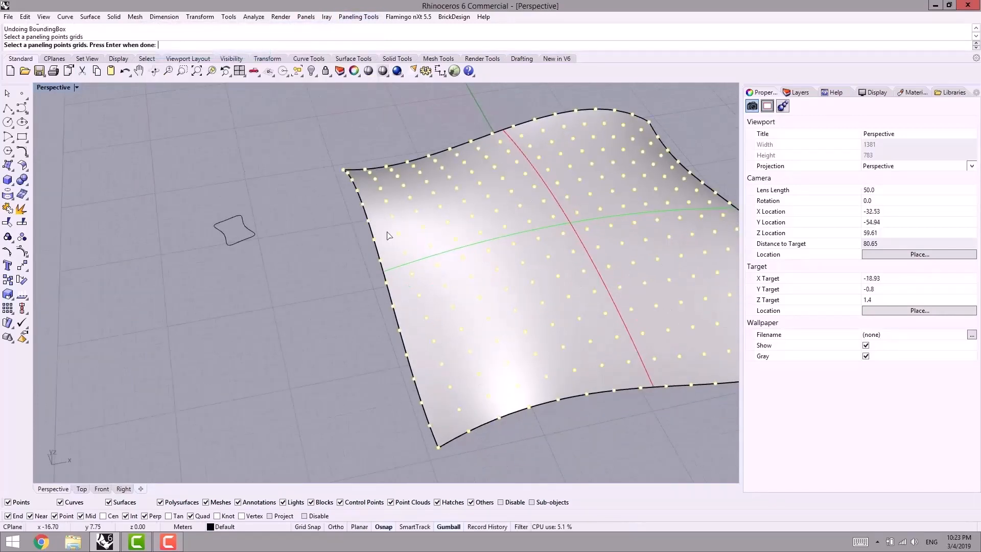
pyautogui.press('Return')
pyautogui.press('Return')
# Choose the four-cornered curve beside the surface as the custom paneling module.
pyautogui.moveTo(403, 247); pyautogui.dragTo(284, 249, button='right')
pyautogui.moveTo(290, 183); pyautogui.dragTo(220, 246)
pyautogui.keyDown('shift'); pyautogui.moveTo(220, 245); pyautogui.dragTo(200, 273, button='right'); pyautogui.keyUp('shift')
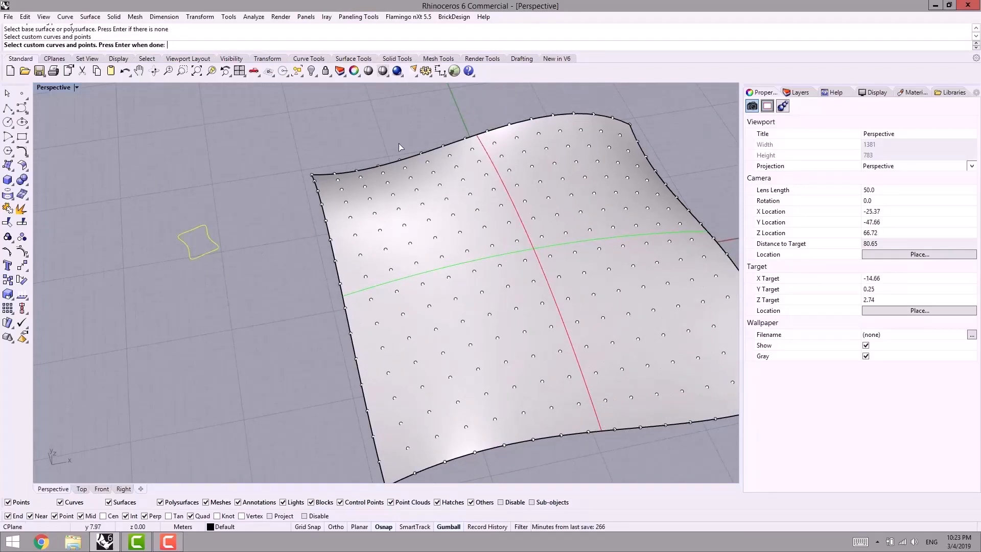
pyautogui.keyDown('shift'); pyautogui.moveTo(621, 276); pyautogui.dragTo(610, 249, button='right'); pyautogui.keyUp('shift')
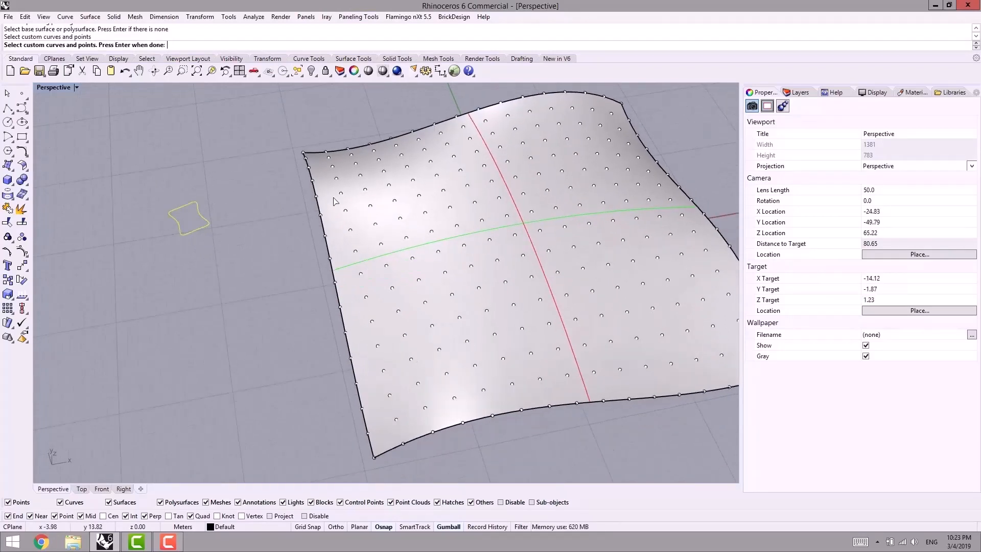
pyautogui.rightClick(124, 234)
pyautogui.keyDown('shift'); pyautogui.moveTo(147, 201); pyautogui.dragTo(153, 258, button='right'); pyautogui.keyUp('shift')
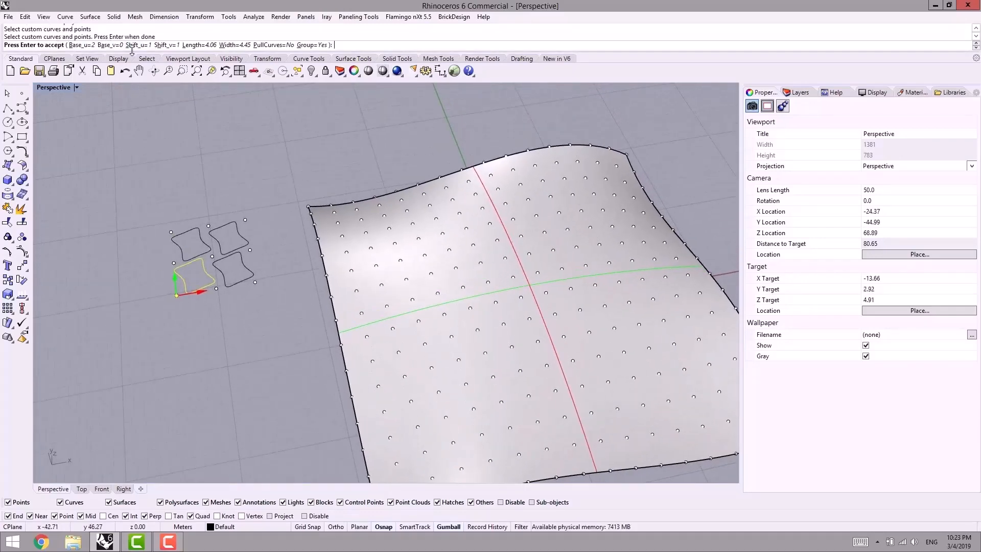
# Set the paneling option Base_u to 0.
pyautogui.click(82, 45)
pyautogui.write('0')
pyautogui.press('Return')
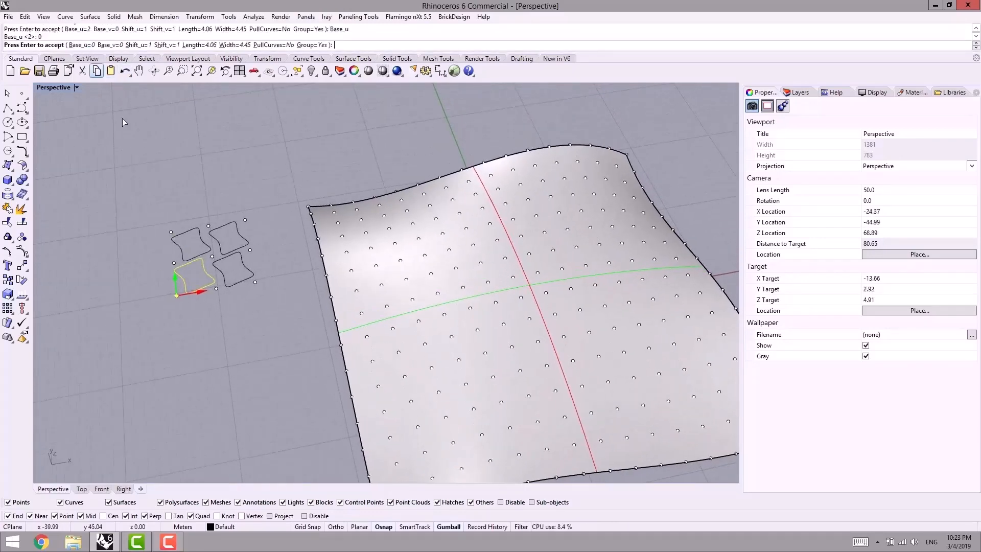
pyautogui.keyDown('shift'); pyautogui.moveTo(153, 180); pyautogui.dragTo(181, 191, button='right'); pyautogui.keyUp('shift')
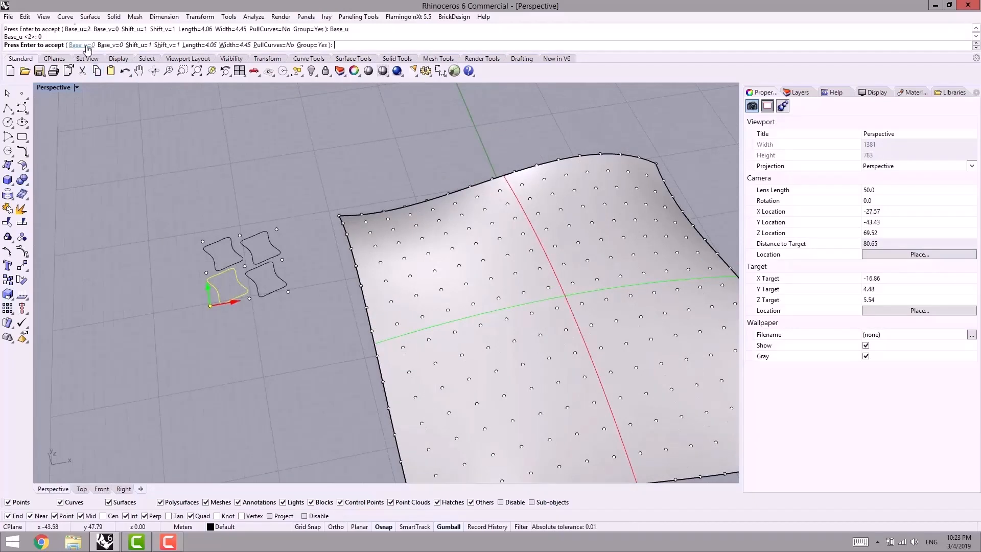
pyautogui.keyDown('shift'); pyautogui.moveTo(277, 218); pyautogui.dragTo(205, 184, button='right'); pyautogui.keyUp('shift')
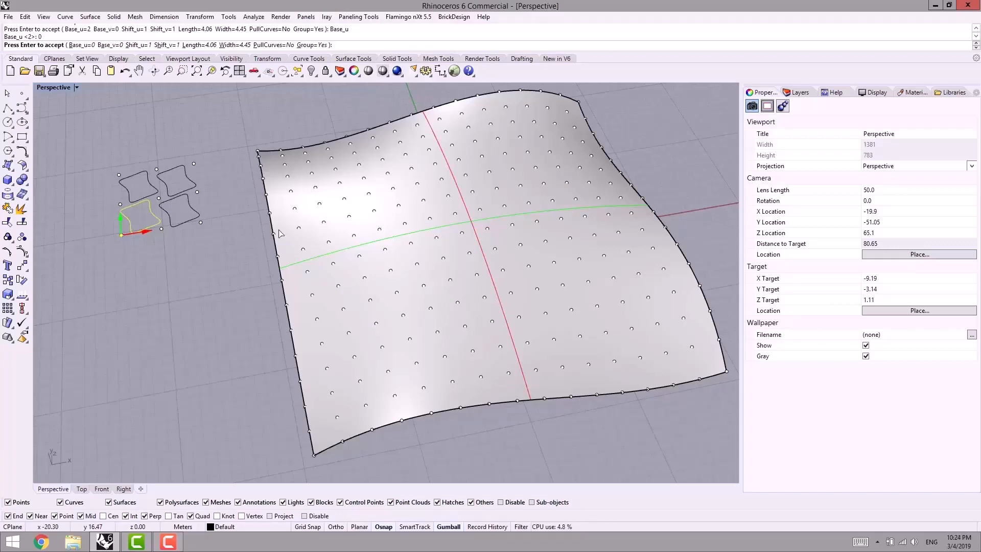
pyautogui.keyDown('shift'); pyautogui.moveTo(409, 401); pyautogui.dragTo(374, 398, button='right'); pyautogui.keyUp('shift')
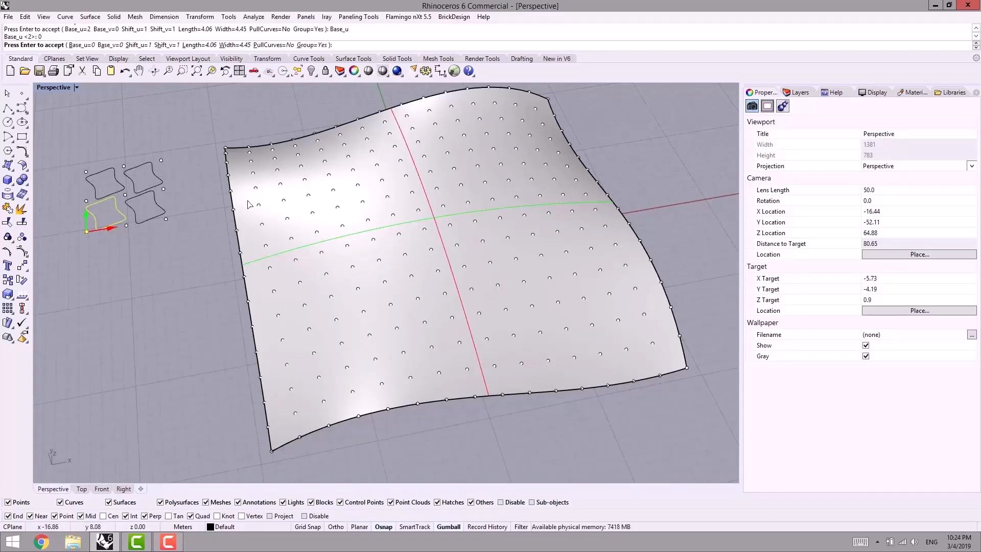
# Set Base_v to 2, generate the custom panels on the surface, and undo the paneling.
pyautogui.click(110, 46)
pyautogui.press('Return')
pyautogui.keyDown('shift'); pyautogui.moveTo(153, 127); pyautogui.dragTo(148, 125, button='right'); pyautogui.keyUp('shift')
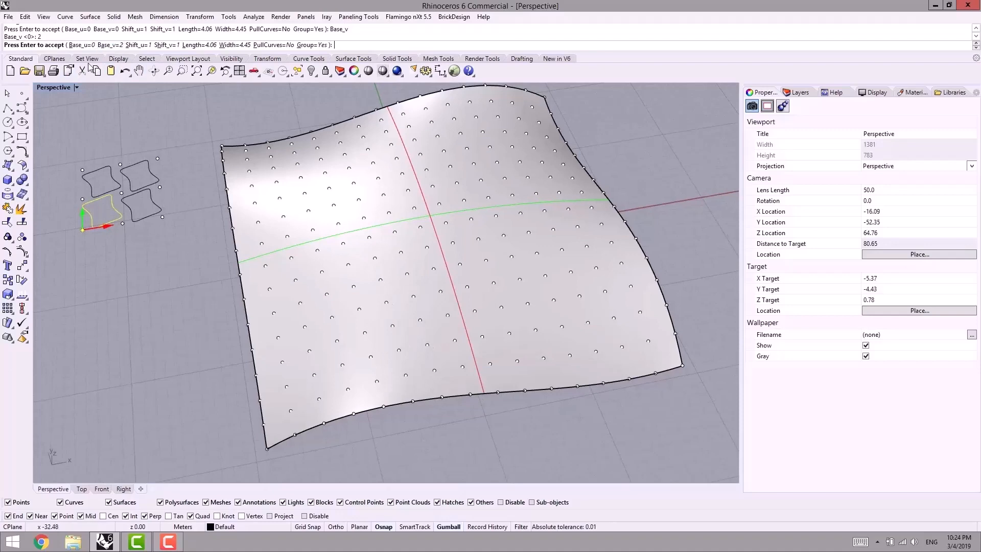
pyautogui.press('Return')
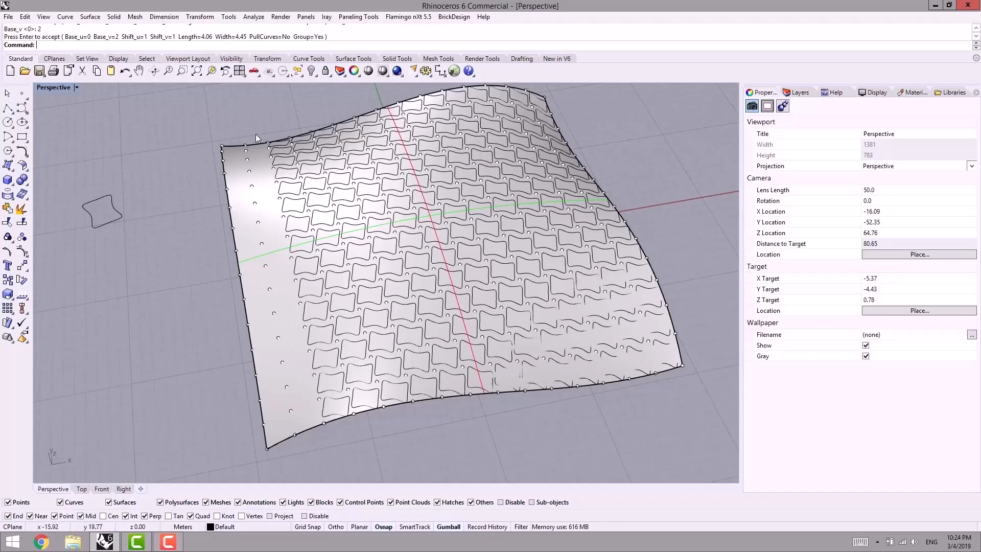
pyautogui.hotkey('ctrl', 'z')
# Repeat Panel Custom 2D on the same paneling grid, again without a base surface.
pyautogui.keyDown('shift'); pyautogui.moveTo(164, 301); pyautogui.dragTo(211, 321, button='right'); pyautogui.keyUp('shift')
pyautogui.rightClick(165, 200)
pyautogui.click(122, 260)
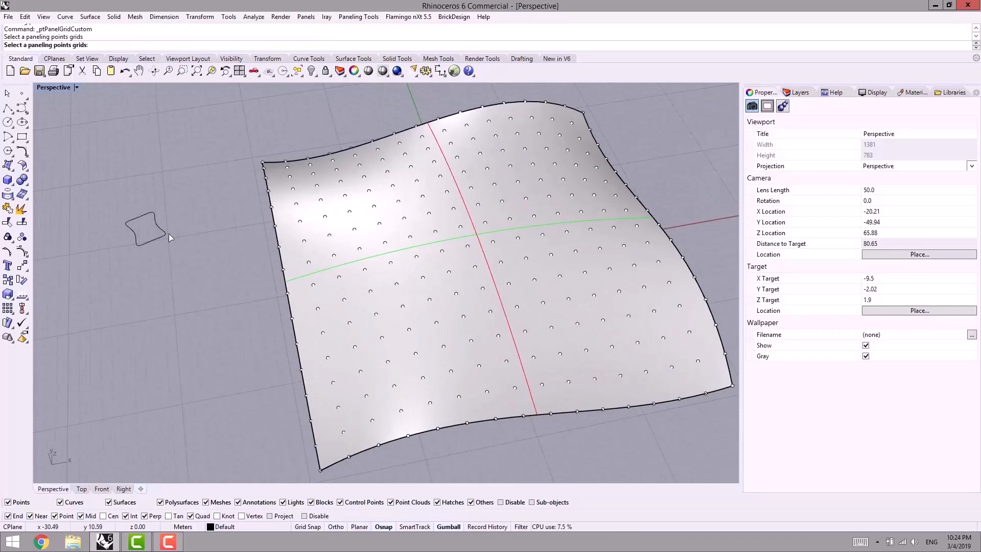
pyautogui.click(304, 242)
pyautogui.press('Return')
pyautogui.press('Return')
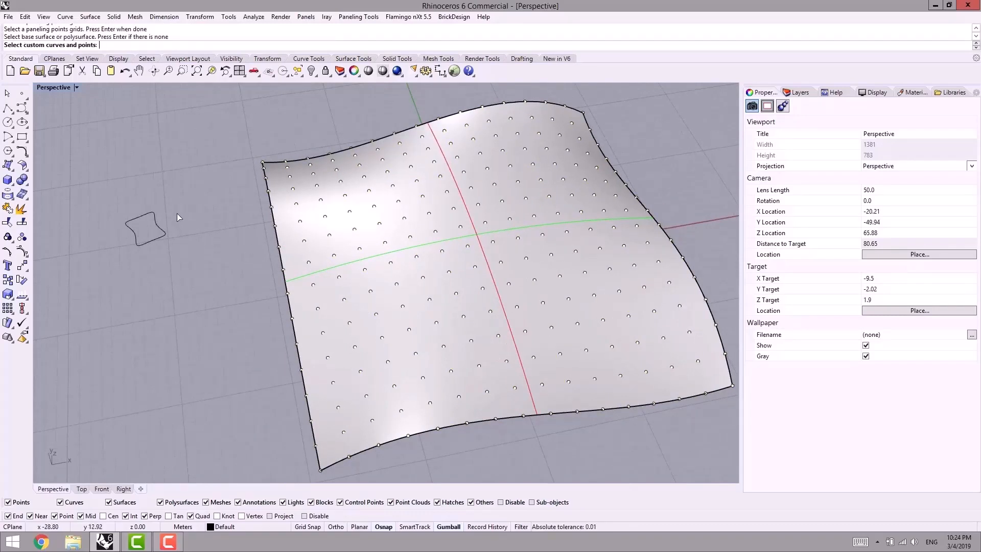
# Choose the four-cornered curve as the module for the repeated paneling.
pyautogui.moveTo(177, 214); pyautogui.dragTo(93, 280)
pyautogui.press('Return')
pyautogui.keyDown('shift'); pyautogui.moveTo(204, 244); pyautogui.dragTo(214, 300, button='right'); pyautogui.keyUp('shift')
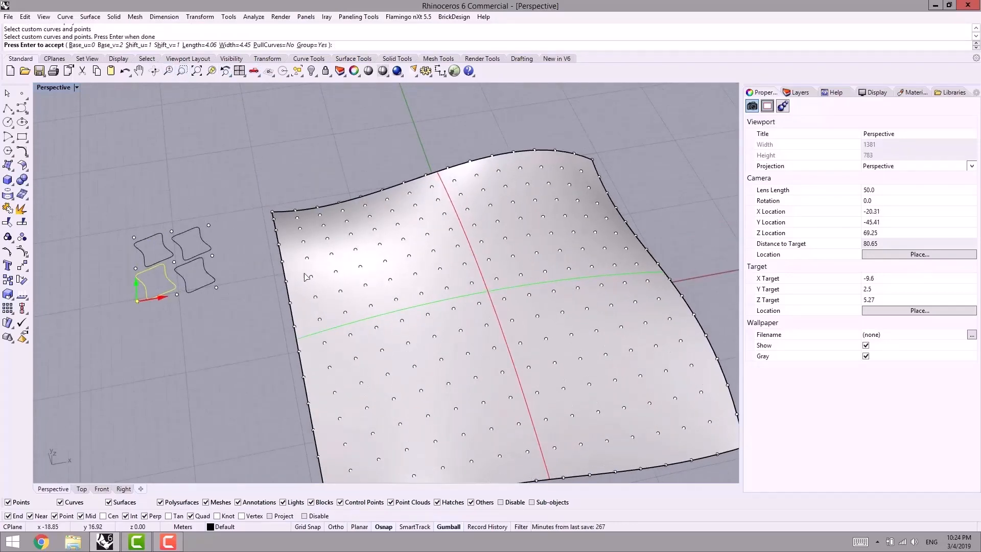
pyautogui.moveTo(306, 278); pyautogui.dragTo(302, 275, button='right')
pyautogui.keyDown('shift'); pyautogui.moveTo(339, 315); pyautogui.dragTo(294, 261, button='right'); pyautogui.keyUp('shift')
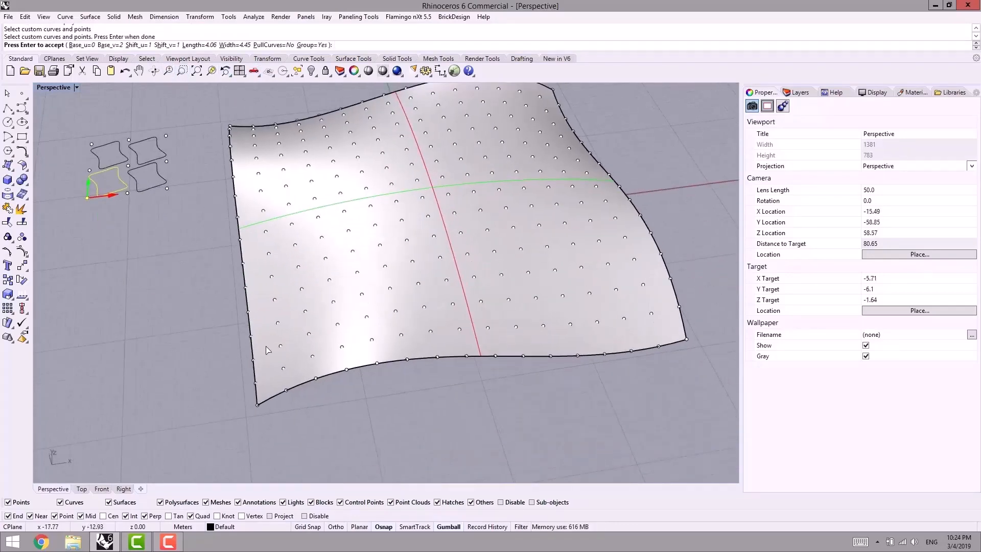
pyautogui.keyDown('shift'); pyautogui.moveTo(404, 312); pyautogui.dragTo(352, 338, button='right'); pyautogui.keyUp('shift')
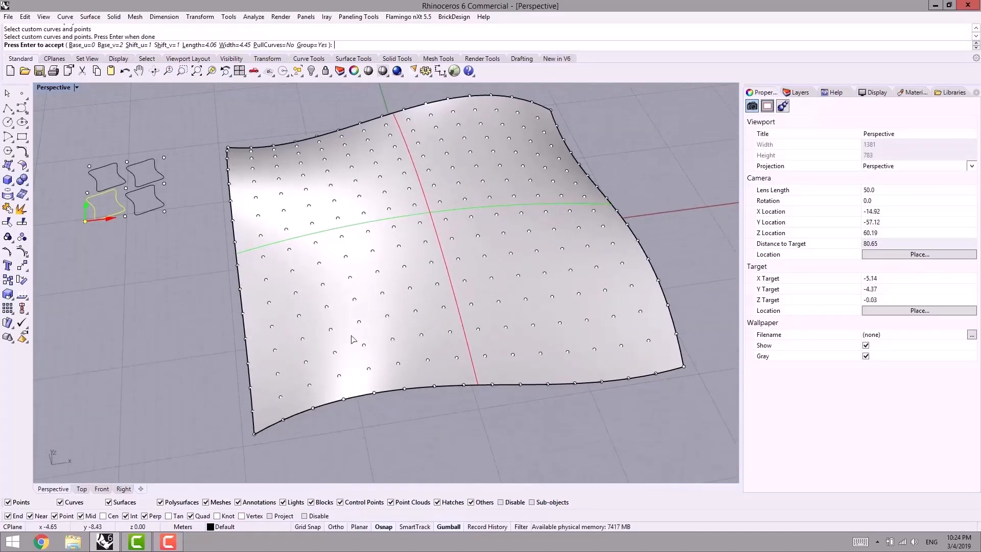
# Set the paneling option Base_v to 0.
pyautogui.click(107, 45)
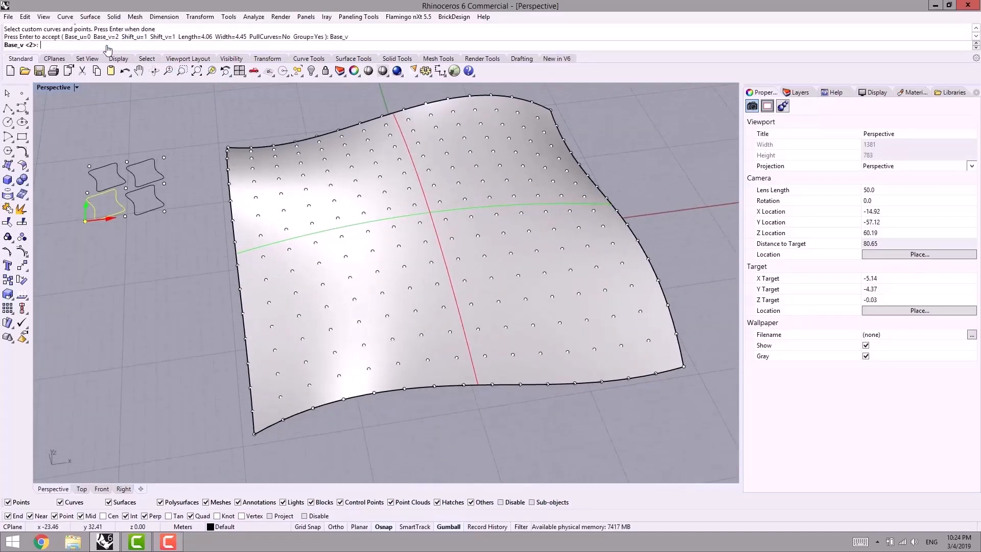
pyautogui.write('0')
pyautogui.press('Return')
pyautogui.keyDown('shift'); pyautogui.moveTo(193, 208); pyautogui.dragTo(142, 254, button='right'); pyautogui.keyUp('shift')
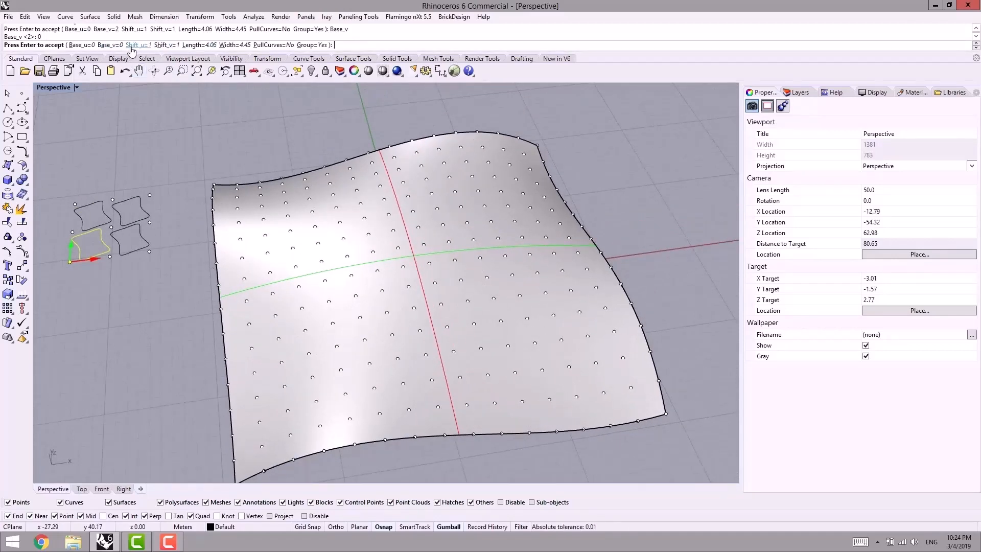
pyautogui.keyDown('shift'); pyautogui.moveTo(160, 285); pyautogui.dragTo(234, 299, button='right'); pyautogui.keyUp('shift')
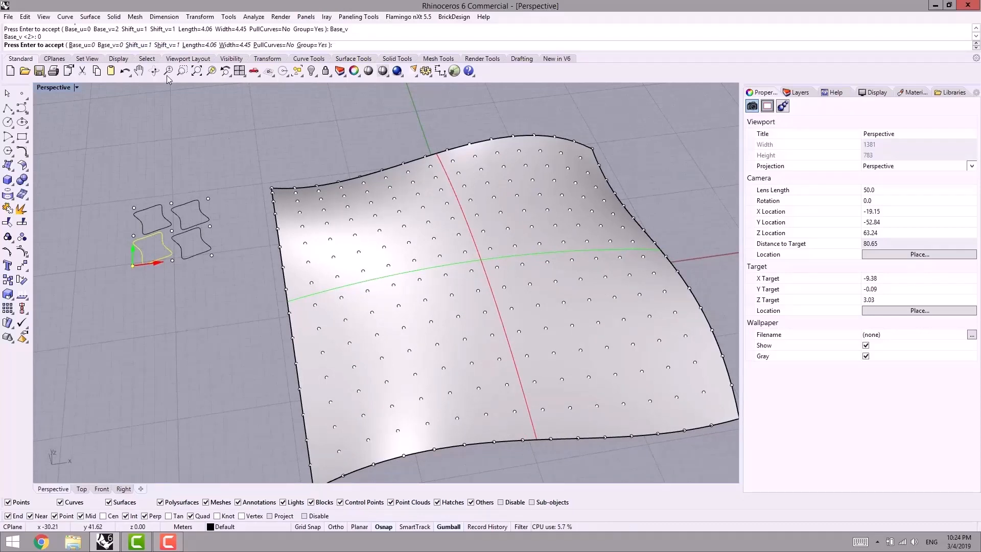
# Set the module spacing to Shift_u 2 and Shift_v 3.
pyautogui.click(137, 45)
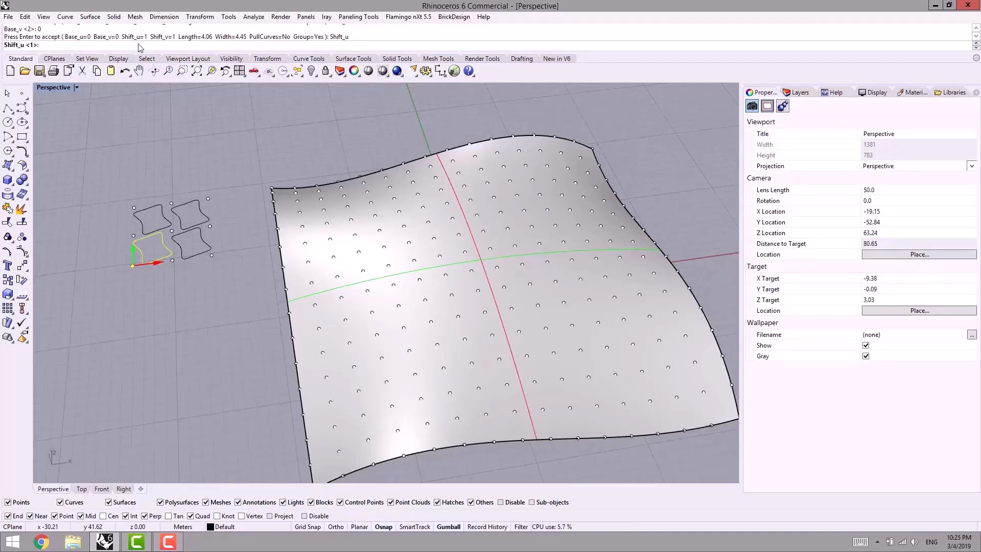
pyautogui.write('2')
pyautogui.press('Return')
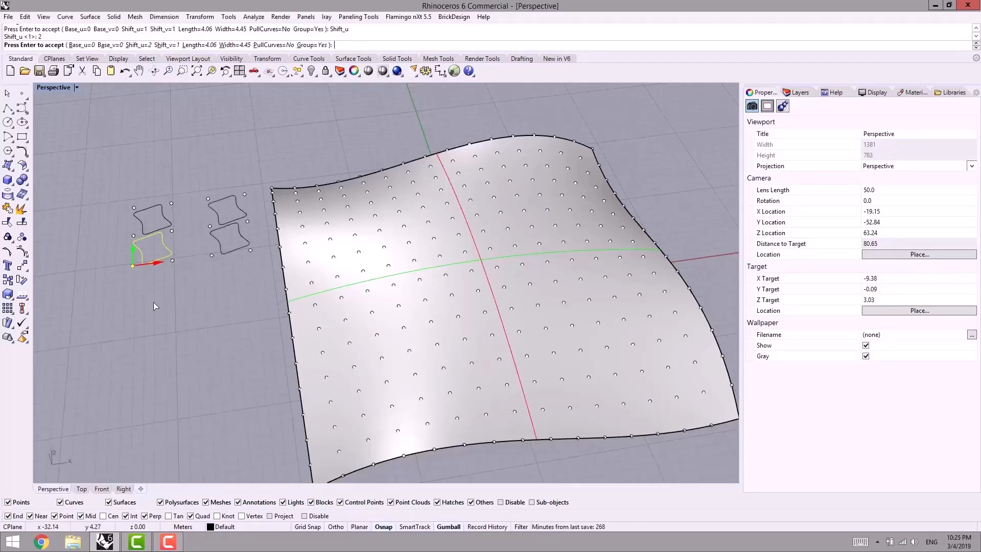
pyautogui.click(161, 45)
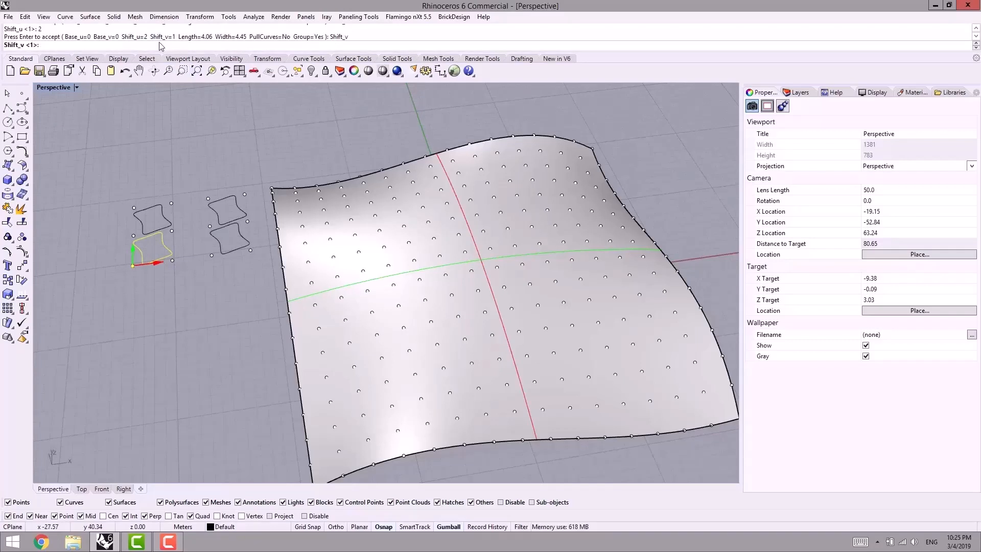
pyautogui.press('Return')
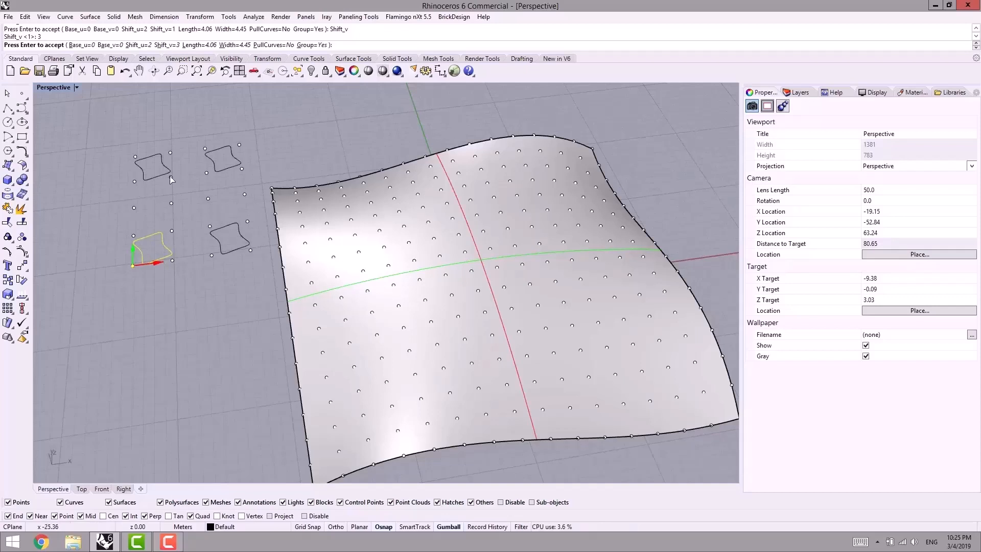
# Accept the paneling options to generate the spaced custom panels on the surface.
pyautogui.scroll(-4, 168, 215)
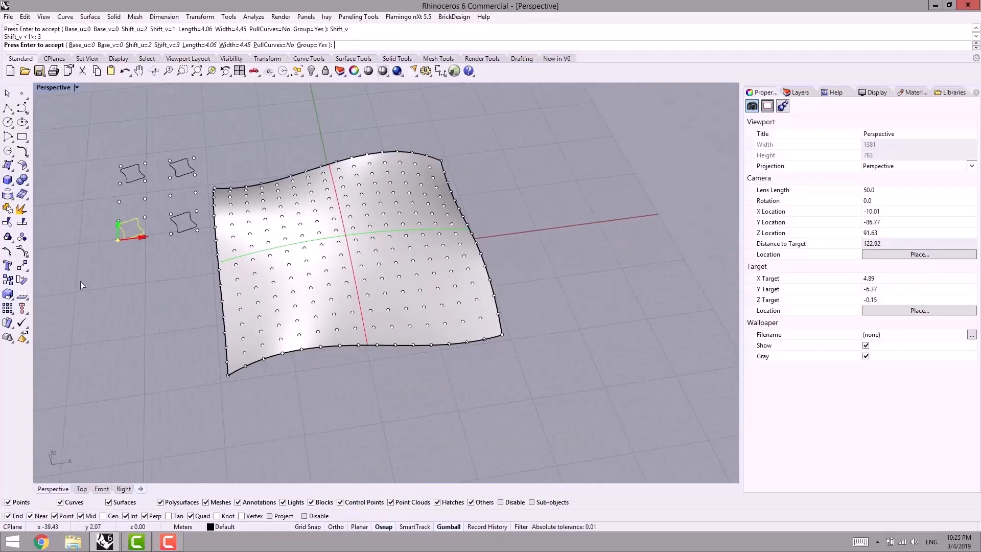
pyautogui.press('Return')
pyautogui.moveTo(81, 281); pyautogui.dragTo(197, 288, button='right')
pyautogui.moveTo(384, 330); pyautogui.dragTo(300, 211, button='right')
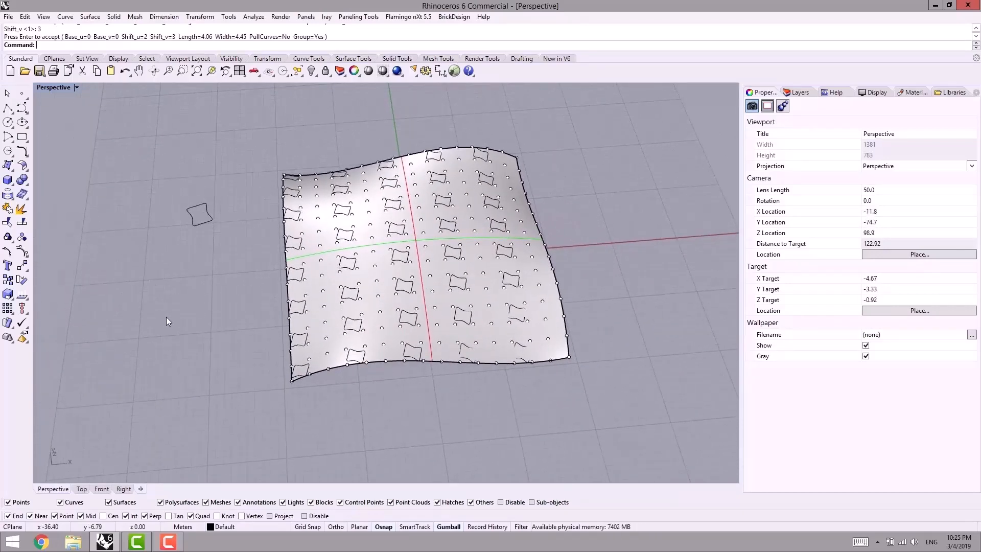
# Copy the four-cornered module curve to the empty area beside the original and the surface.
pyautogui.keyDown('shift'); pyautogui.moveTo(212, 282); pyautogui.dragTo(276, 289, button='right'); pyautogui.keyUp('shift')
pyautogui.scroll(2, 284, 220)
pyautogui.moveTo(290, 202); pyautogui.dragTo(240, 244)
pyautogui.moveTo(240, 243); pyautogui.dragTo(256, 202, button='right')
pyautogui.keyDown('alt'); pyautogui.moveTo(201, 279); pyautogui.dragTo(276, 346); pyautogui.keyUp('alt')
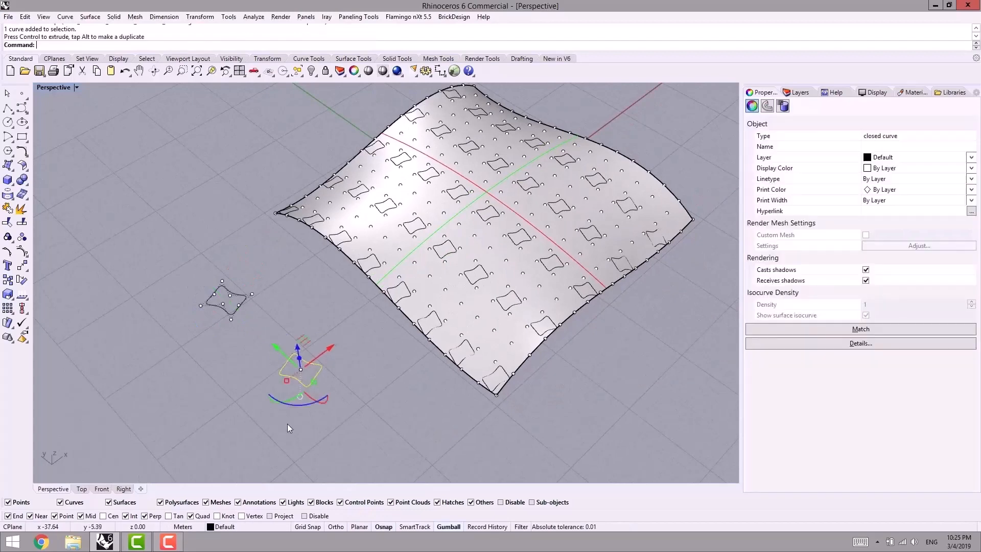
pyautogui.moveTo(287, 424); pyautogui.dragTo(259, 369, button='right')
# Rotate the copied module curve by 90 degrees in the ground plane and deselect it.
pyautogui.click(250, 355)
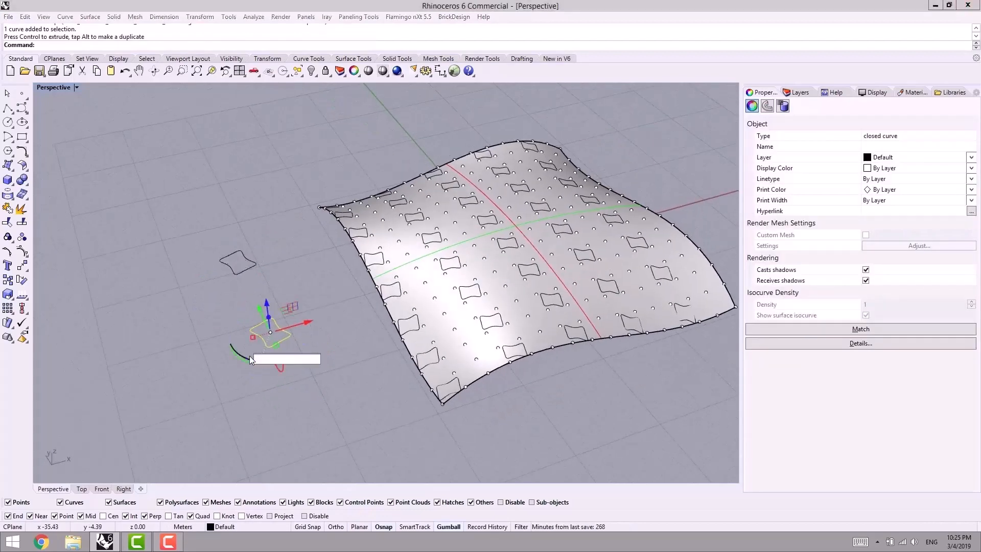
pyautogui.write('90')
pyautogui.press('Return')
pyautogui.click(284, 246)
# Run Panel Custom 2D again on the already paneled surface's point grid without a base surface.
pyautogui.keyDown('shift'); pyautogui.moveTo(309, 342); pyautogui.dragTo(268, 320, button='right'); pyautogui.keyUp('shift')
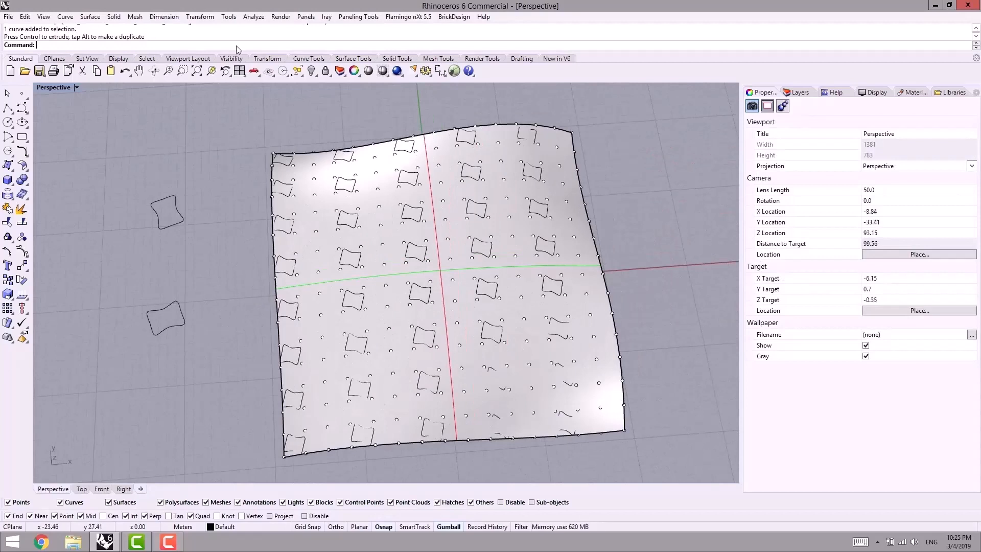
pyautogui.rightClick(317, 37)
pyautogui.click(361, 85)
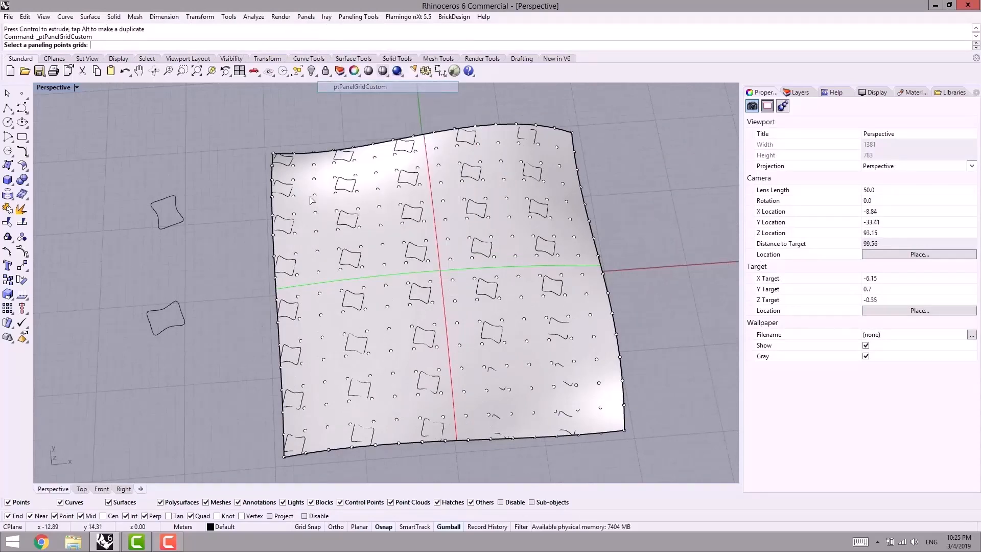
pyautogui.moveTo(311, 199); pyautogui.dragTo(303, 214, button='right')
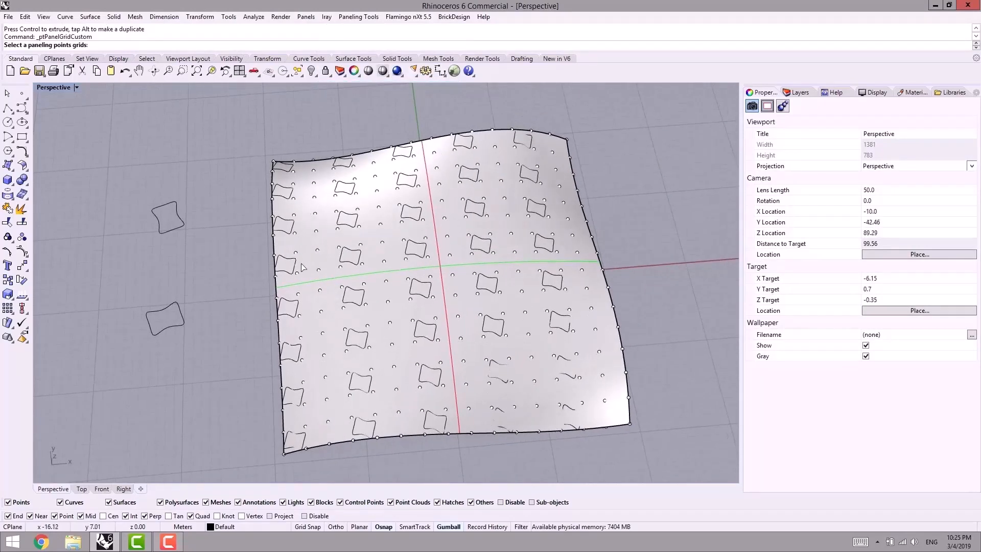
pyautogui.click(318, 251)
pyautogui.moveTo(311, 297); pyautogui.dragTo(316, 287, button='right')
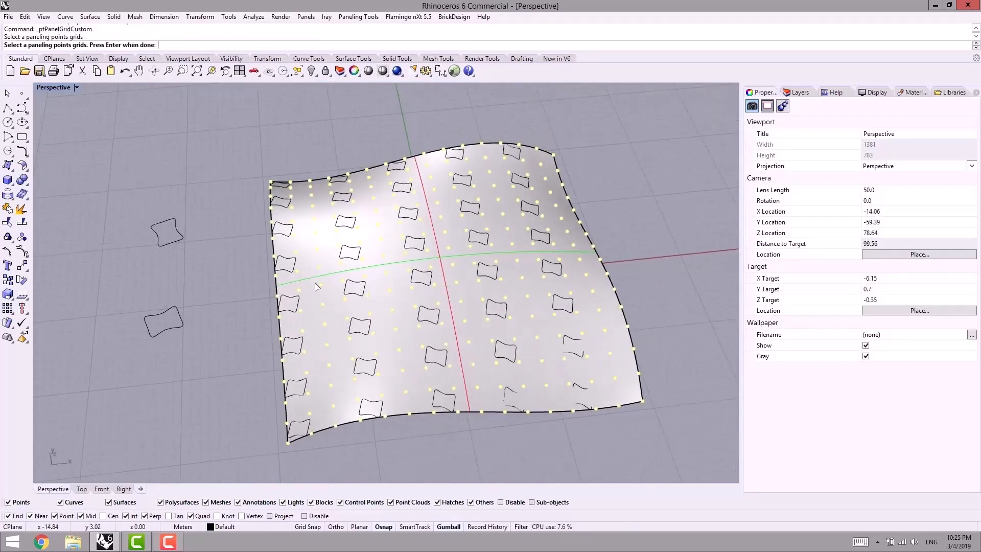
pyautogui.press('Return')
pyautogui.press('Return')
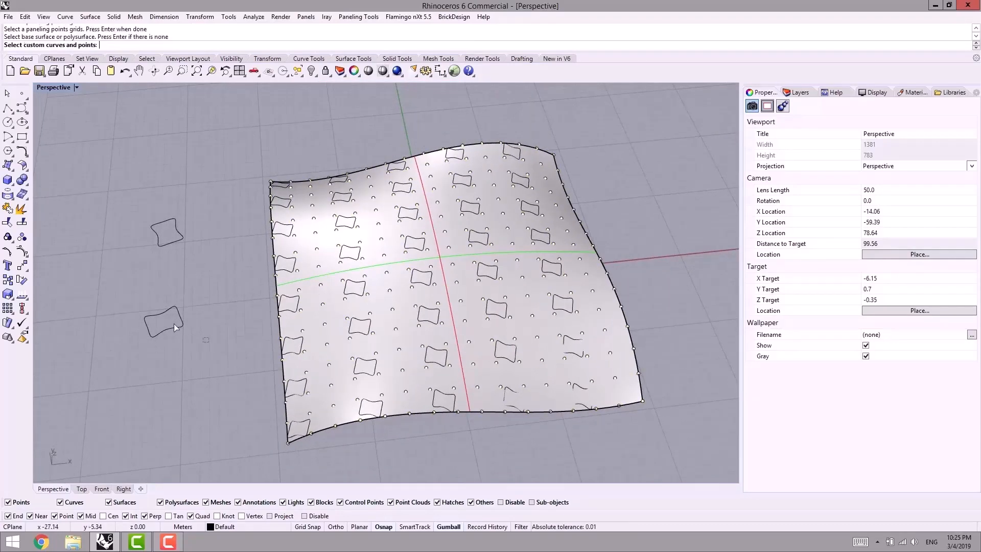
# Choose the rotated four-cornered module curve as the custom pattern for the second set of panels.
pyautogui.click(174, 328)
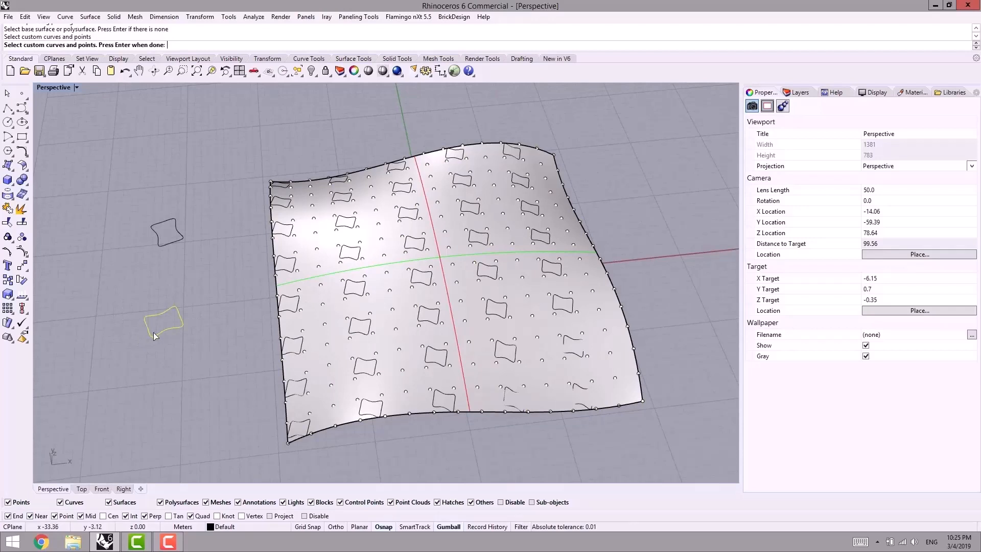
pyautogui.press('Return')
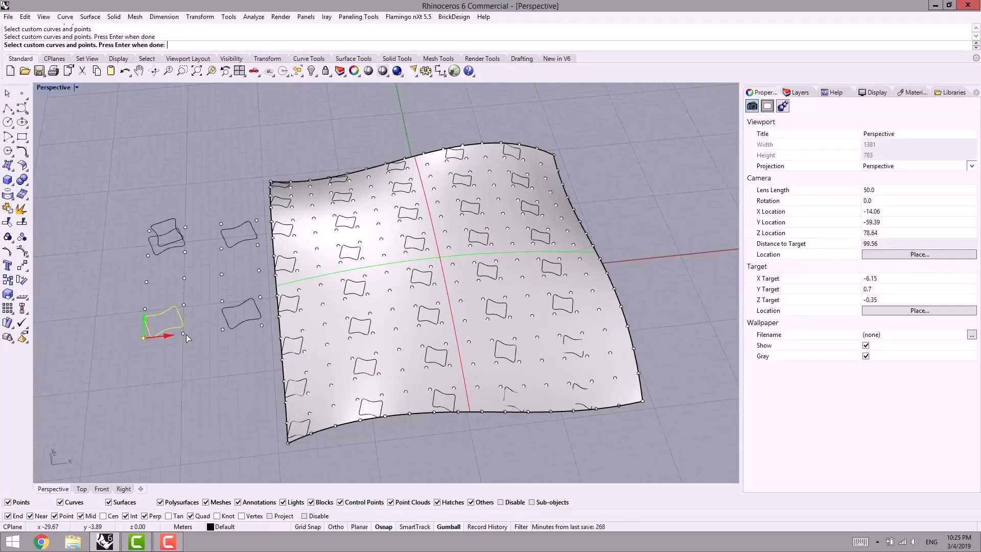
pyautogui.moveTo(182, 300); pyautogui.dragTo(179, 302, button='right')
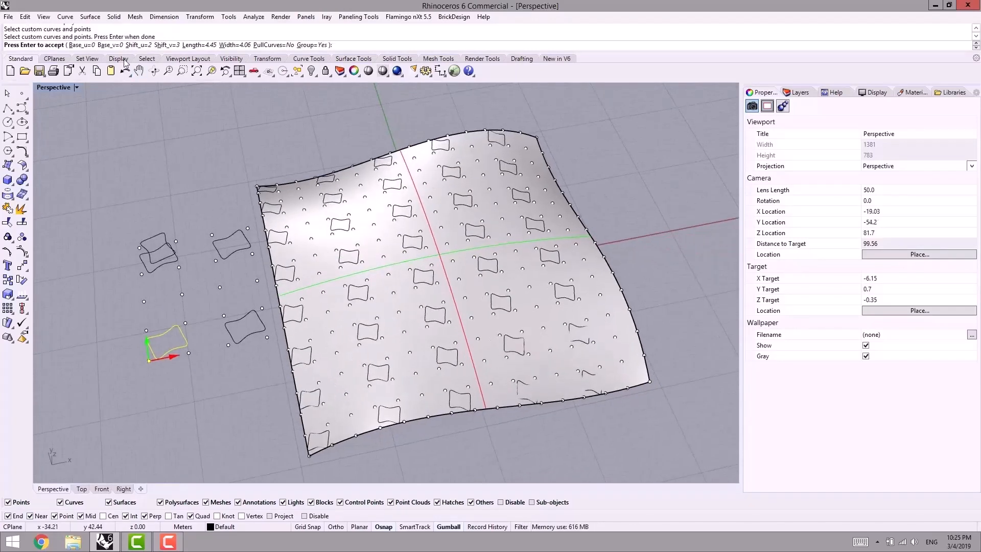
# Set Base_u and Base_v to 1 and accept the options to generate the rotated panels between the existing ones.
pyautogui.click(78, 45)
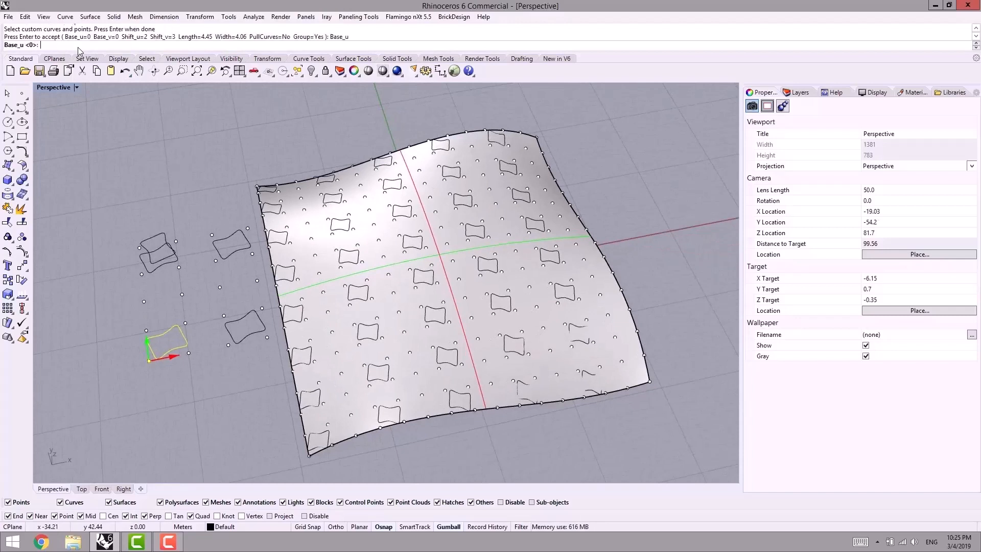
pyautogui.write('1')
pyautogui.press('Return')
pyautogui.click(110, 45)
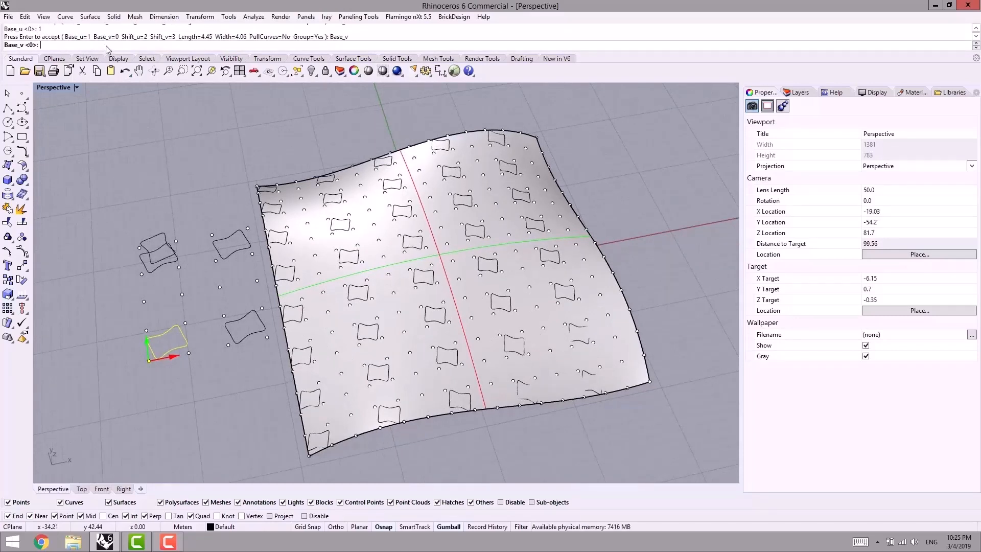
pyautogui.write('1')
pyautogui.press('Return')
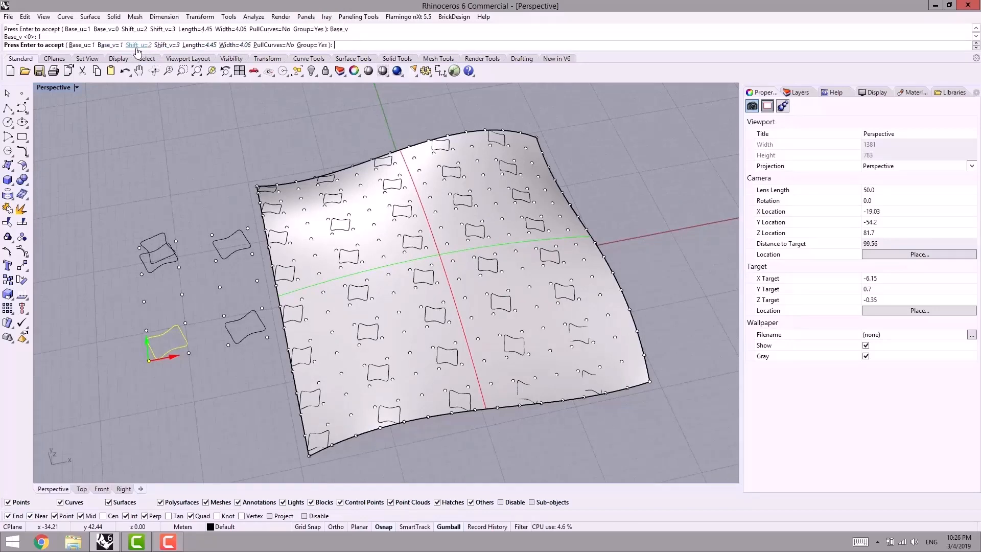
pyautogui.keyDown('shift'); pyautogui.moveTo(195, 263); pyautogui.dragTo(140, 180, button='right'); pyautogui.keyUp('shift')
pyautogui.press('Return')
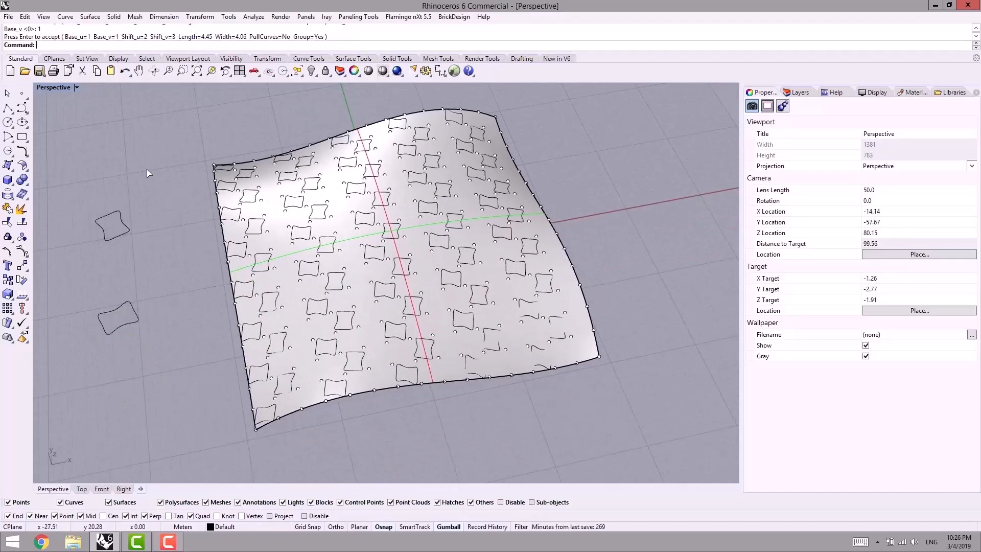
# Select the last created group of rotated panels, assign it to Layer 01 and deselect it.
pyautogui.keyDown('shift'); pyautogui.moveTo(219, 245); pyautogui.dragTo(253, 321, button='right'); pyautogui.keyUp('shift')
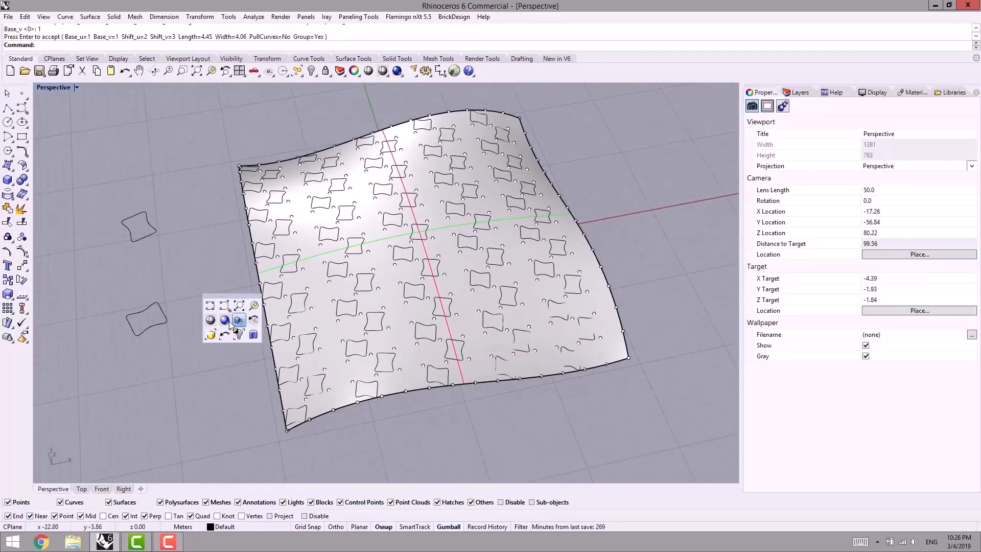
pyautogui.click(211, 367)
pyautogui.keyDown('shift'); pyautogui.moveTo(217, 434); pyautogui.dragTo(187, 372, button='right'); pyautogui.keyUp('shift')
pyautogui.click(232, 527)
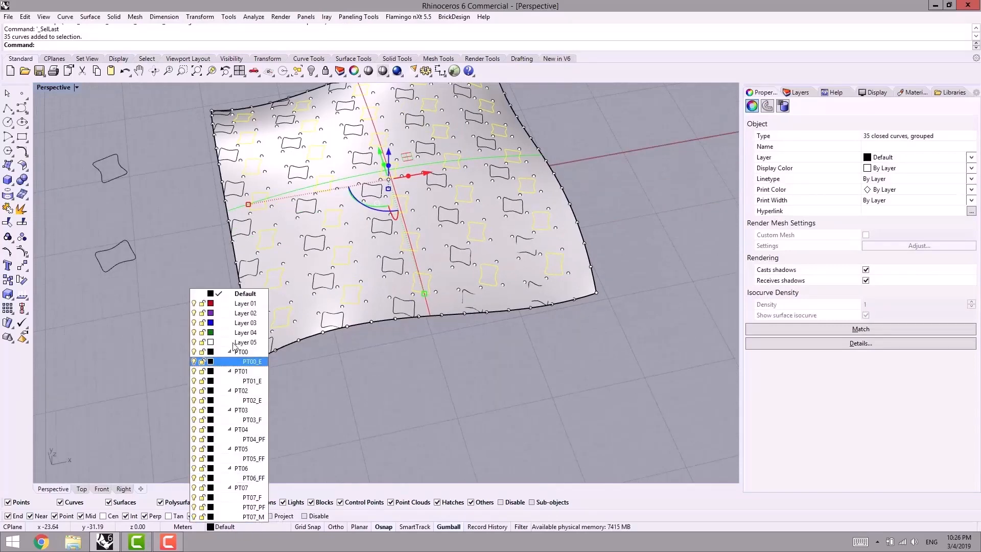
pyautogui.click(244, 303)
pyautogui.click(463, 349)
# Examine the alternating panels on the surface in Rendered display mode and return to Shaded.
pyautogui.keyDown('shift'); pyautogui.moveTo(474, 318); pyautogui.dragTo(392, 428, button='right'); pyautogui.keyUp('shift')
pyautogui.hotkey('ctrl', 'alt', 'r')
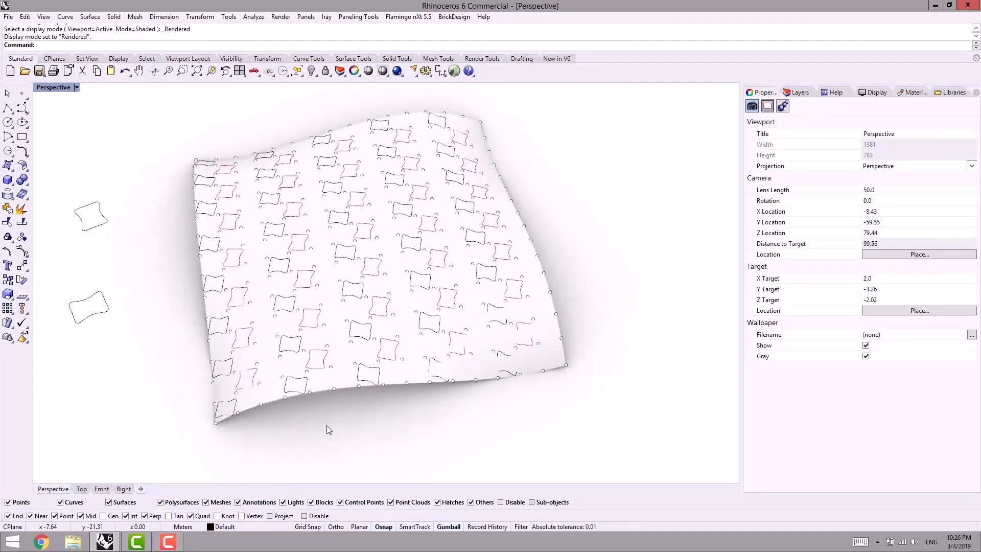
pyautogui.moveTo(326, 425); pyautogui.dragTo(369, 409, button='right')
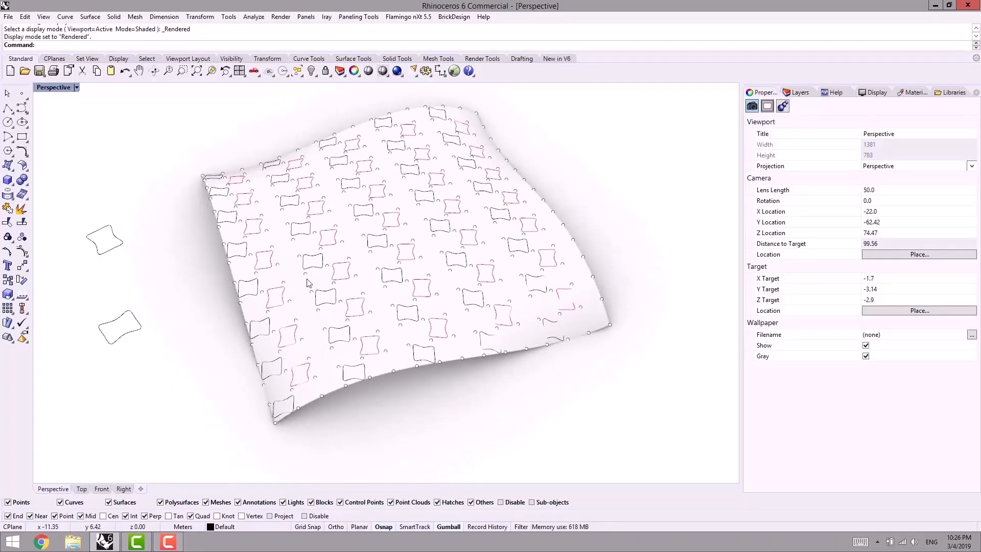
pyautogui.moveTo(256, 326); pyautogui.dragTo(230, 374, button='right')
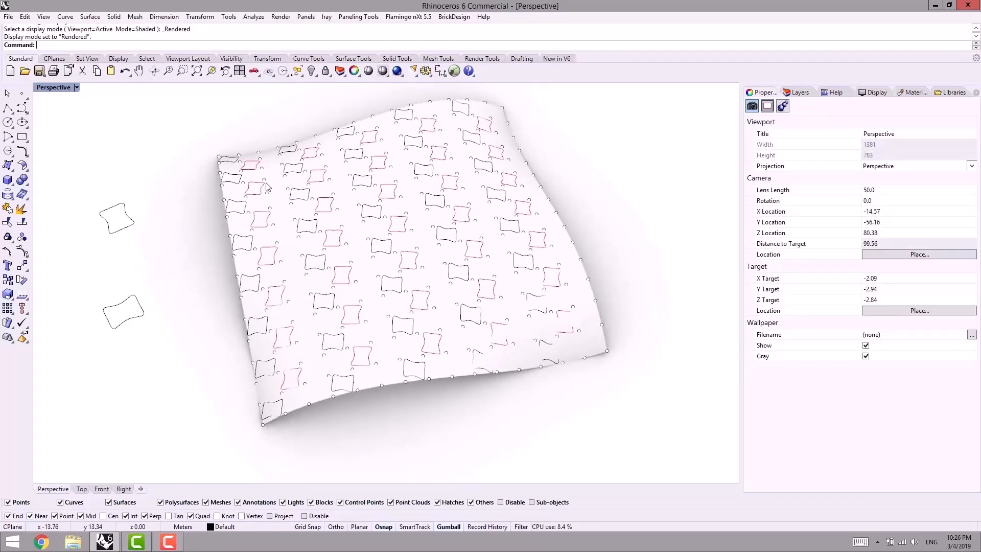
pyautogui.keyDown('shift'); pyautogui.moveTo(369, 234); pyautogui.dragTo(432, 216, button='right'); pyautogui.keyUp('shift')
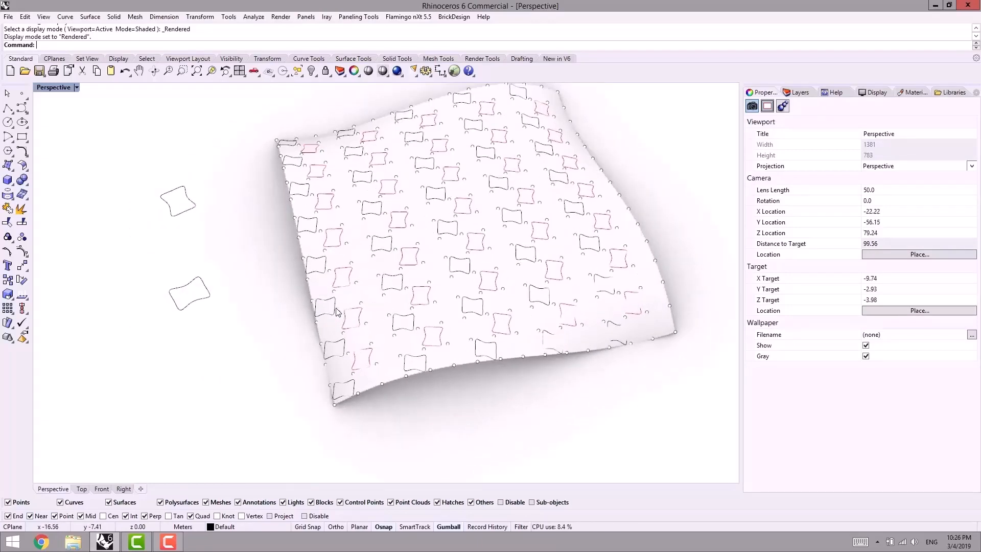
pyautogui.hotkey('ctrl', 'alt', 's')
# Delete the surface, its grid points, all panels and both module curves to empty the scene.
pyautogui.scroll(-5, 464, 256)
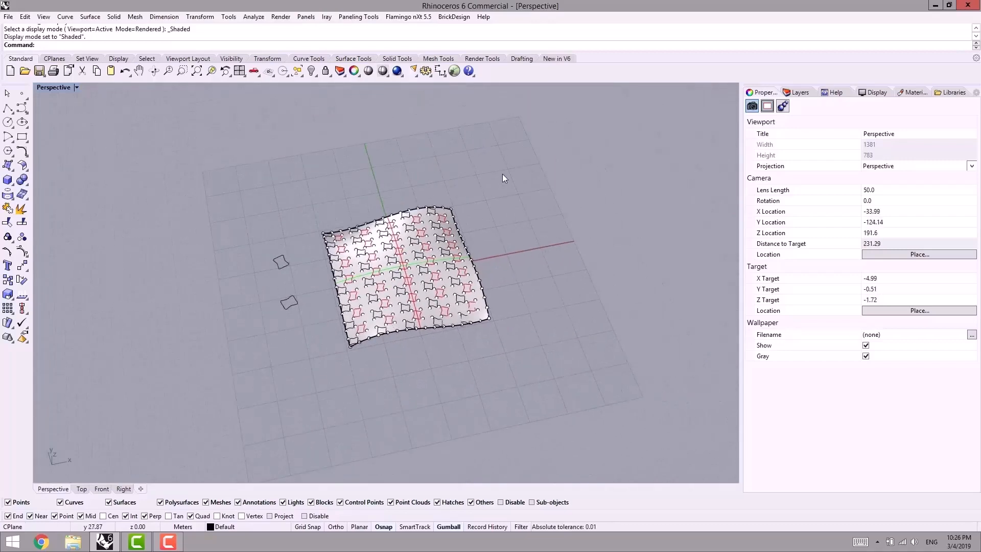
pyautogui.moveTo(503, 177); pyautogui.dragTo(238, 367)
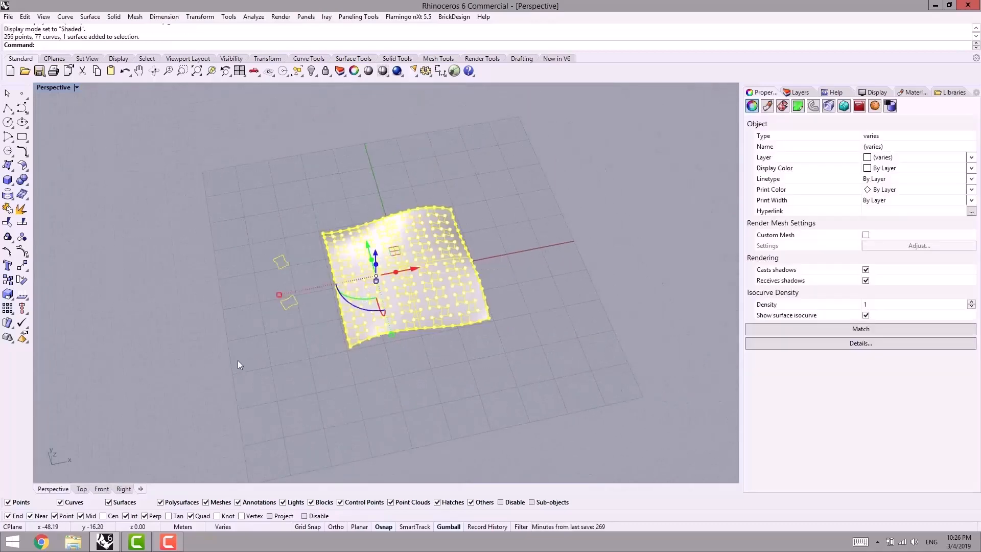
pyautogui.press('Delete')
pyautogui.moveTo(237, 360); pyautogui.dragTo(335, 327, button='right')
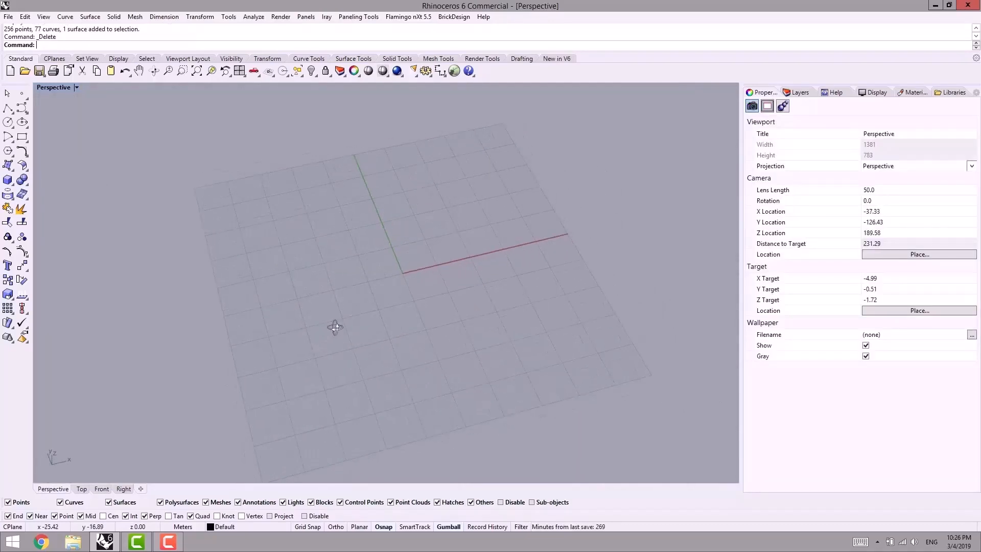
# Draw an S-shaped wavy interpolated curve through four points along the X axis in the Top view.
pyautogui.click(81, 489)
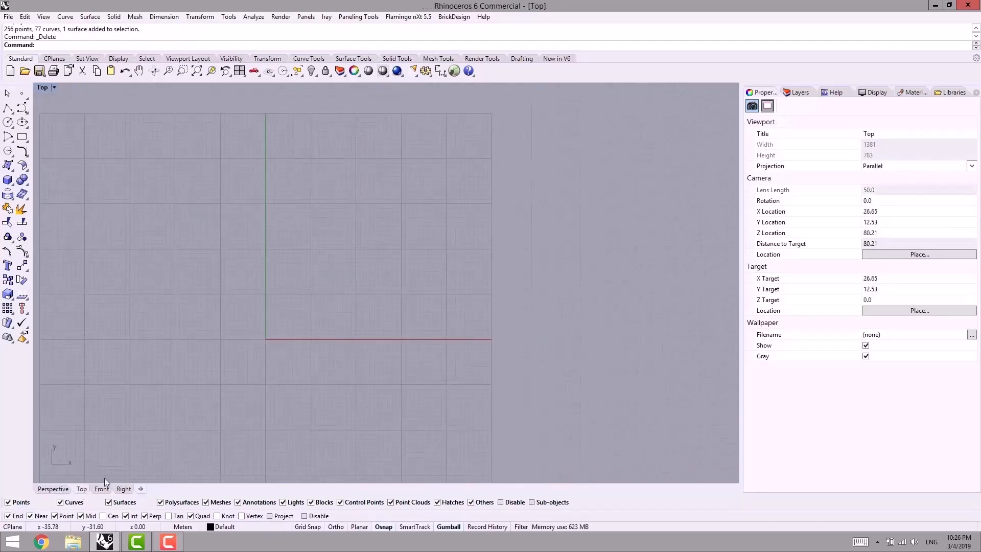
pyautogui.rightClick(207, 333)
pyautogui.click(230, 344)
pyautogui.click(128, 349)
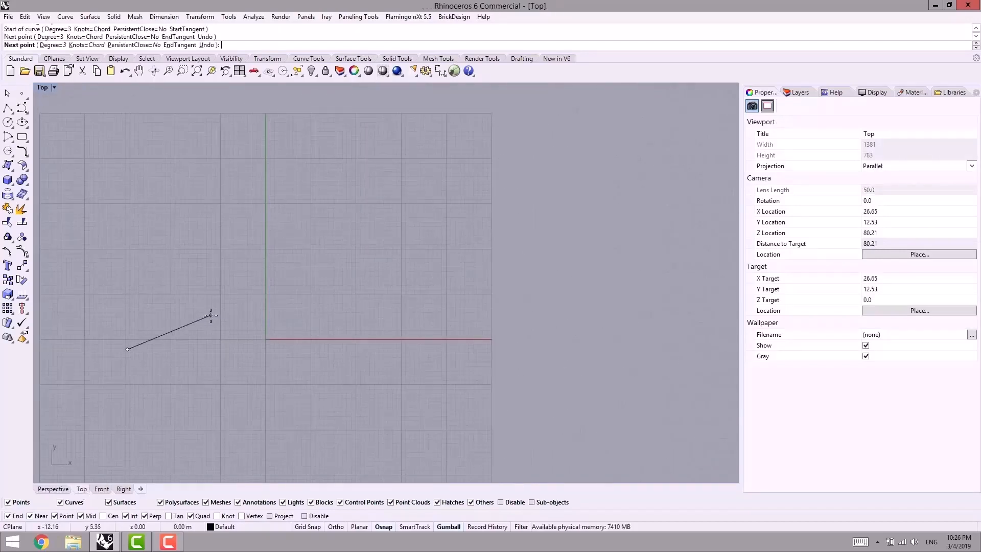
pyautogui.click(210, 315)
pyautogui.click(330, 364)
pyautogui.click(428, 331)
pyautogui.press('Return')
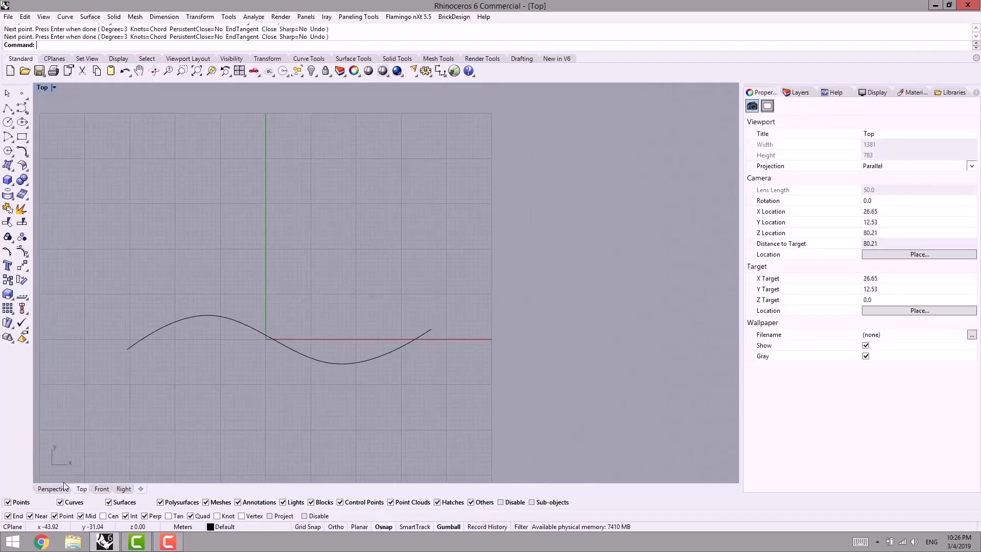
# Draw an upright two-point curve rising from the near end of the wavy curve in the Perspective view.
pyautogui.click(60, 488)
pyautogui.moveTo(218, 398); pyautogui.dragTo(284, 368, button='right')
pyautogui.middleClick(328, 322)
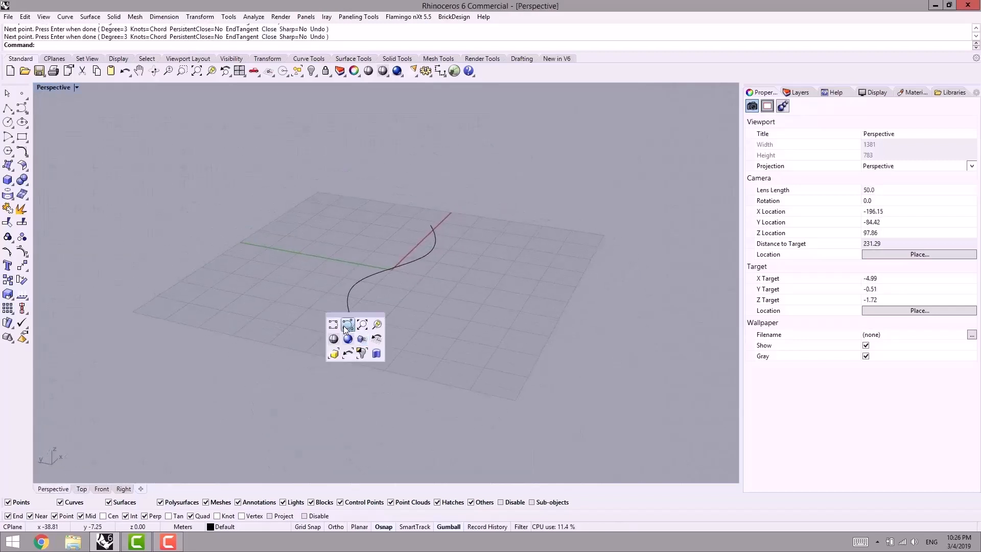
pyautogui.click(331, 326)
pyautogui.click(352, 318)
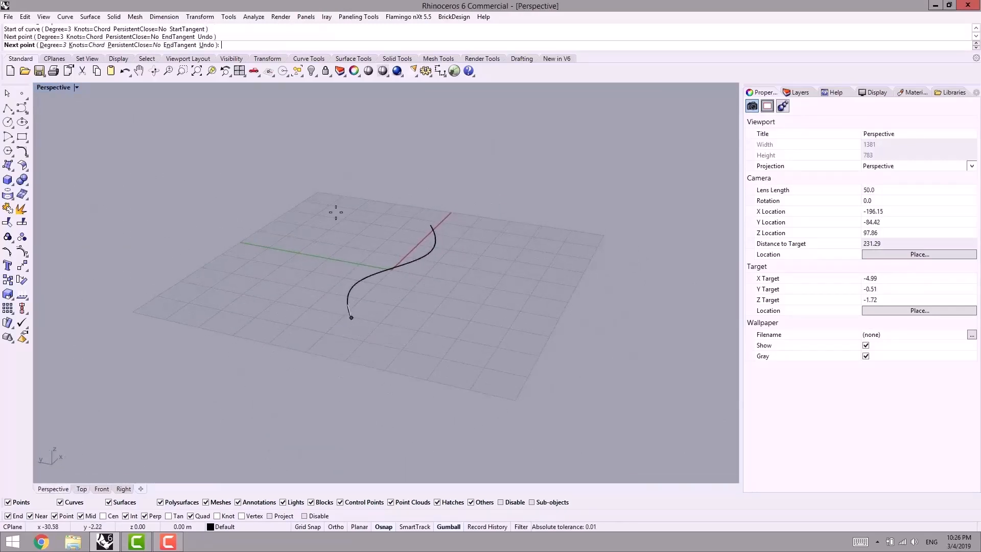
pyautogui.click(347, 160)
pyautogui.press('Return')
# Bend the upright curve by moving its upper middle control point along the Y axis, and deselect it.
pyautogui.moveTo(400, 219); pyautogui.dragTo(322, 219, button='right')
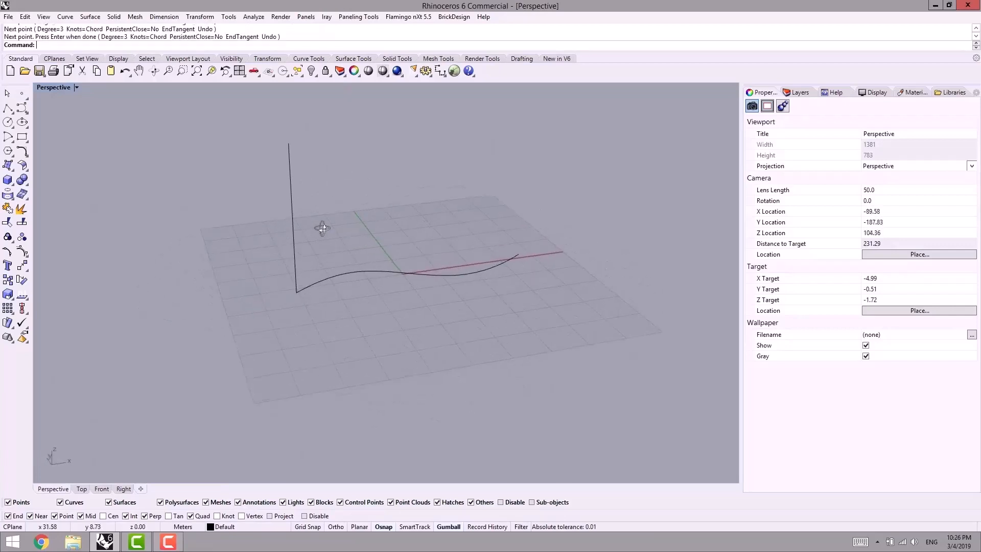
pyautogui.click(292, 199)
pyautogui.moveTo(248, 173); pyautogui.dragTo(310, 212)
pyautogui.moveTo(310, 225); pyautogui.dragTo(333, 262, button='right')
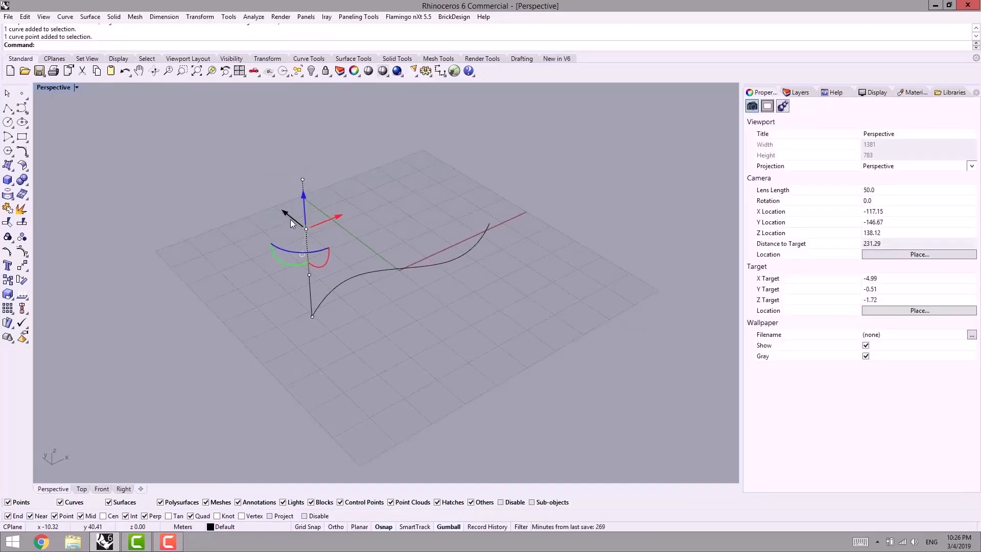
pyautogui.moveTo(290, 219); pyautogui.dragTo(311, 235)
pyautogui.click(401, 201)
# Sweep the bent upright curve along the wavy rail with Sweep1, using Freeform frame style and unchanged cross sections.
pyautogui.keyDown('shift'); pyautogui.moveTo(402, 201); pyautogui.dragTo(366, 279, button='right'); pyautogui.keyUp('shift')
pyautogui.moveTo(366, 278); pyautogui.dragTo(348, 269, button='right')
pyautogui.write('Sw')
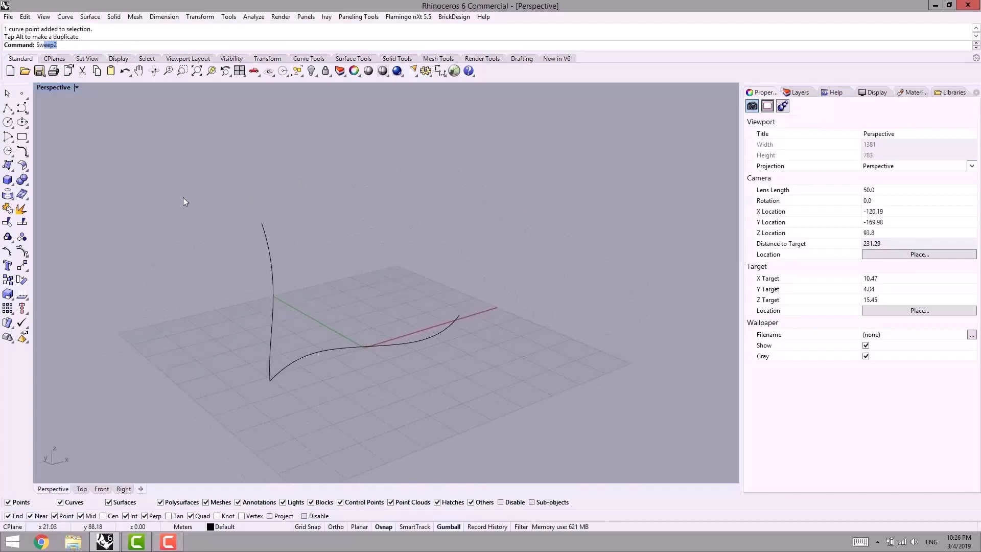
pyautogui.write('eep1')
pyautogui.press('Return')
pyautogui.click(326, 347)
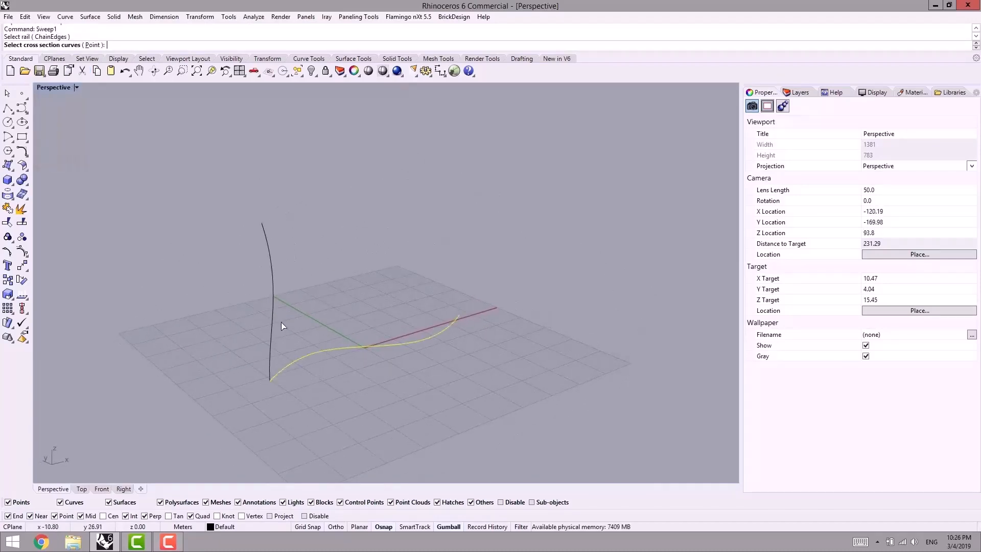
pyautogui.click(273, 314)
pyautogui.moveTo(320, 313); pyautogui.dragTo(296, 314, button='right')
pyautogui.press('Return')
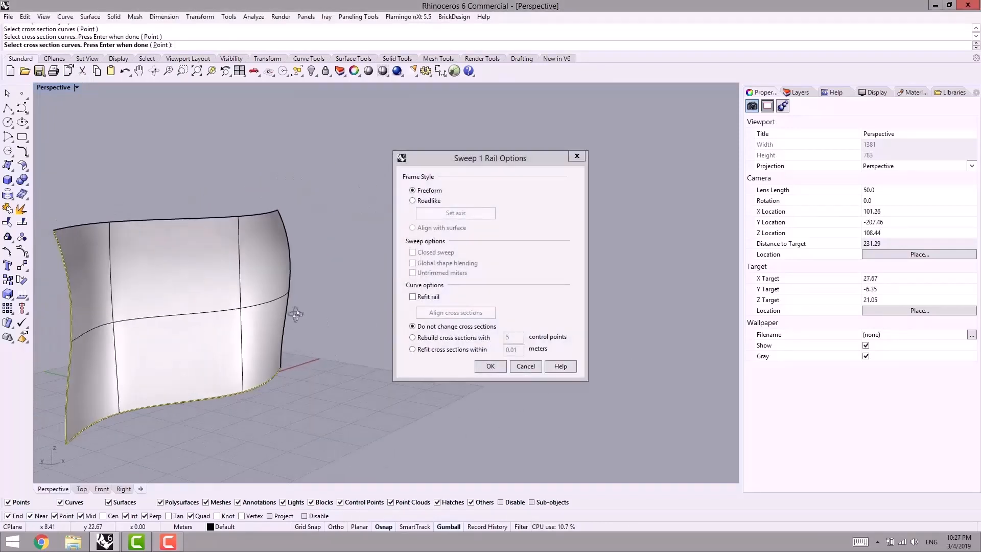
pyautogui.click(490, 367)
# Start a Surface Domain Number paneling grid on the swept surface.
pyautogui.moveTo(490, 366); pyautogui.dragTo(455, 354, button='right')
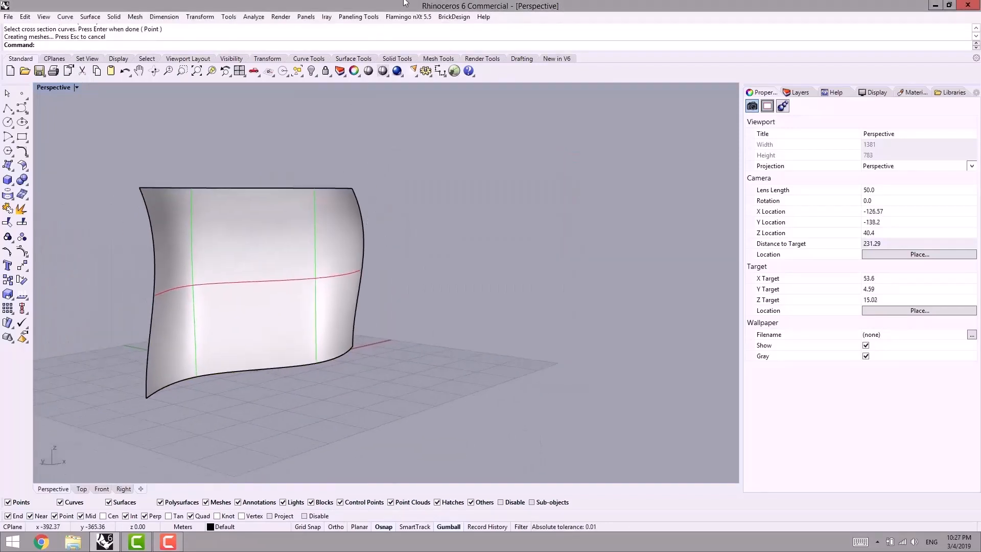
pyautogui.click(357, 17)
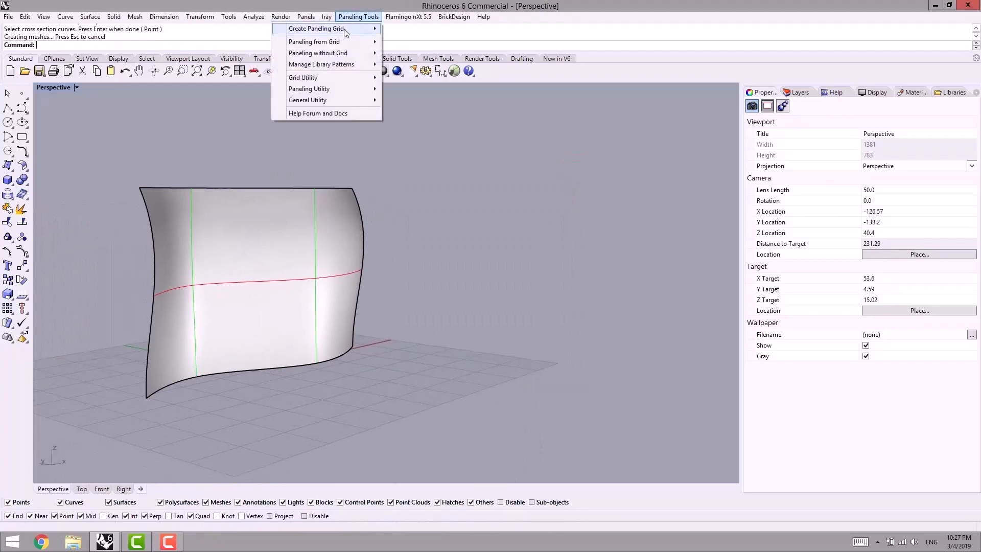
pyautogui.moveTo(314, 28)
pyautogui.click(198, 128)
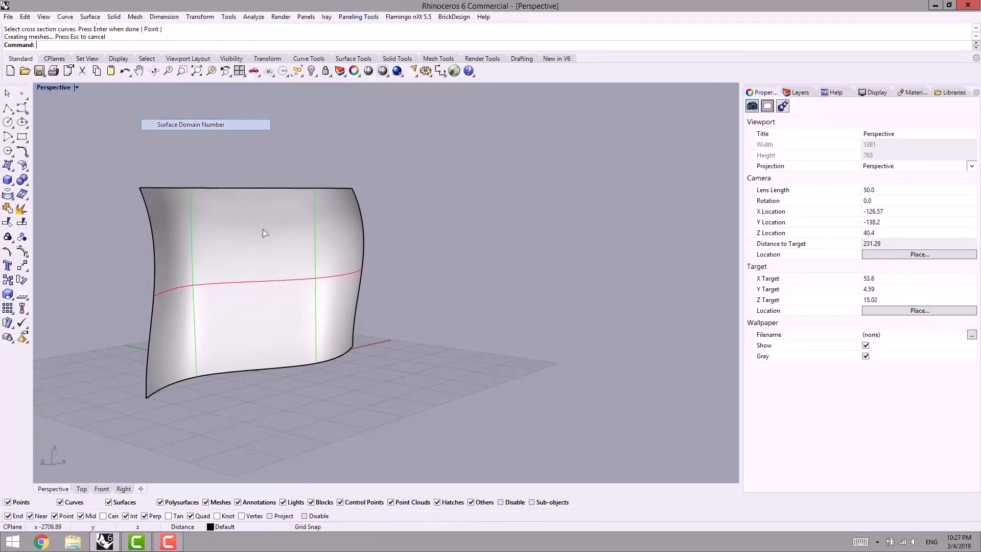
pyautogui.click(279, 230)
pyautogui.keyDown('shift'); pyautogui.moveTo(388, 267); pyautogui.dragTo(444, 252, button='right'); pyautogui.keyUp('shift')
pyautogui.rightClick(489, 341)
pyautogui.moveTo(490, 341); pyautogui.dragTo(455, 349, button='right')
pyautogui.scroll(2, 293, 269)
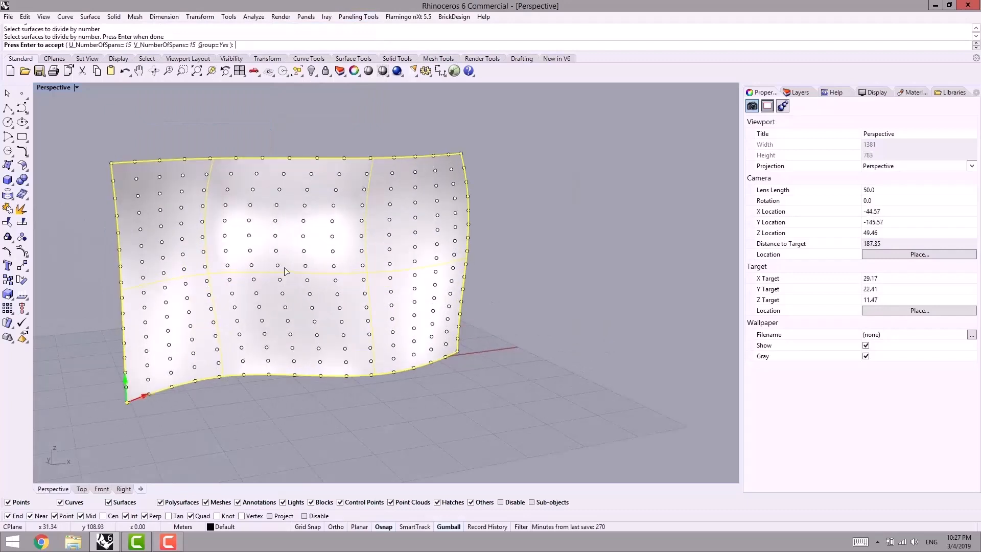
# Set the grid to 20 spans in U and 18 spans in V and accept it.
pyautogui.moveTo(283, 269); pyautogui.dragTo(293, 305, button='right')
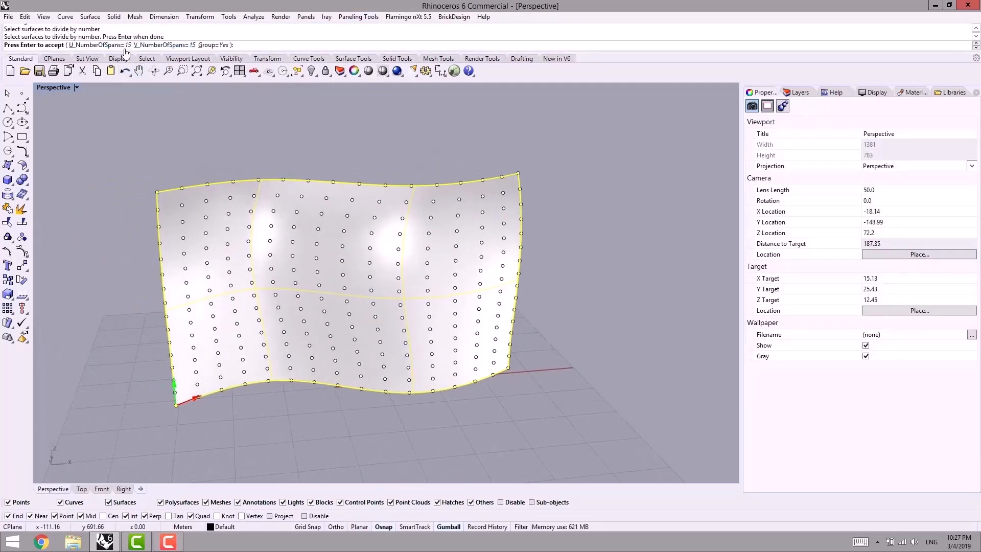
pyautogui.click(102, 45)
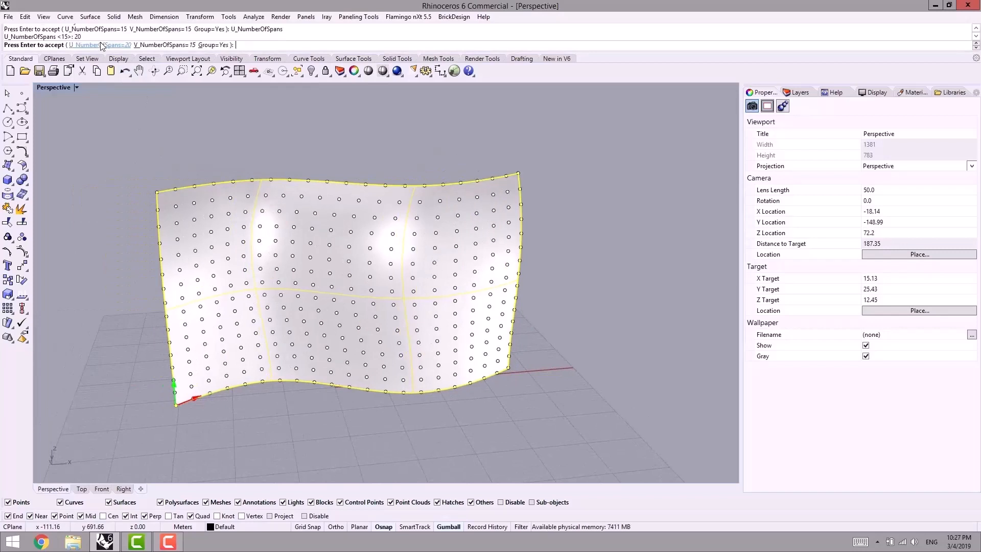
pyautogui.press('Return')
pyautogui.write('18')
pyautogui.press('Return')
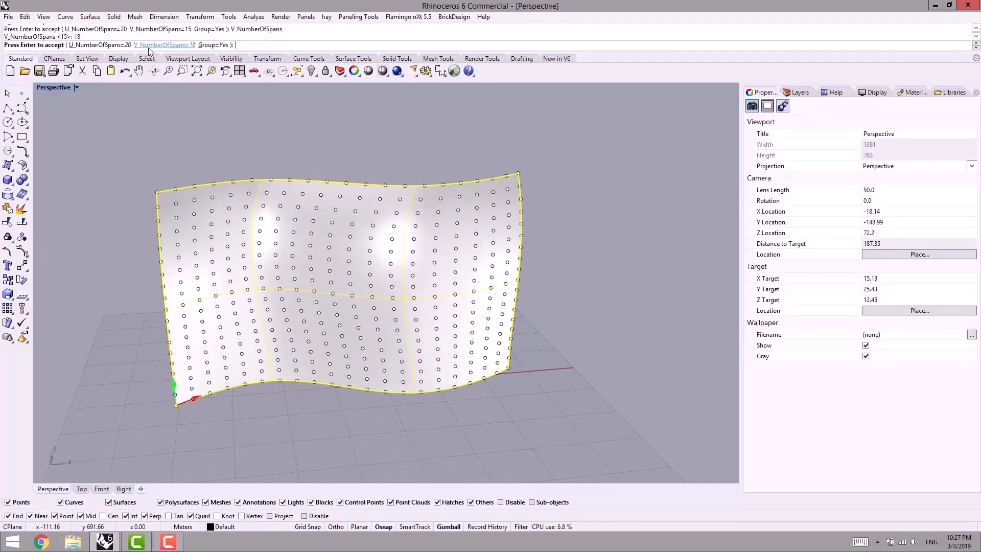
pyautogui.press('Return')
# In the Top view, draw a square from its center, about 11.6 m wide, below the wavy surface.
pyautogui.hotkey('ctrl', 'F1')
pyautogui.click(26, 141)
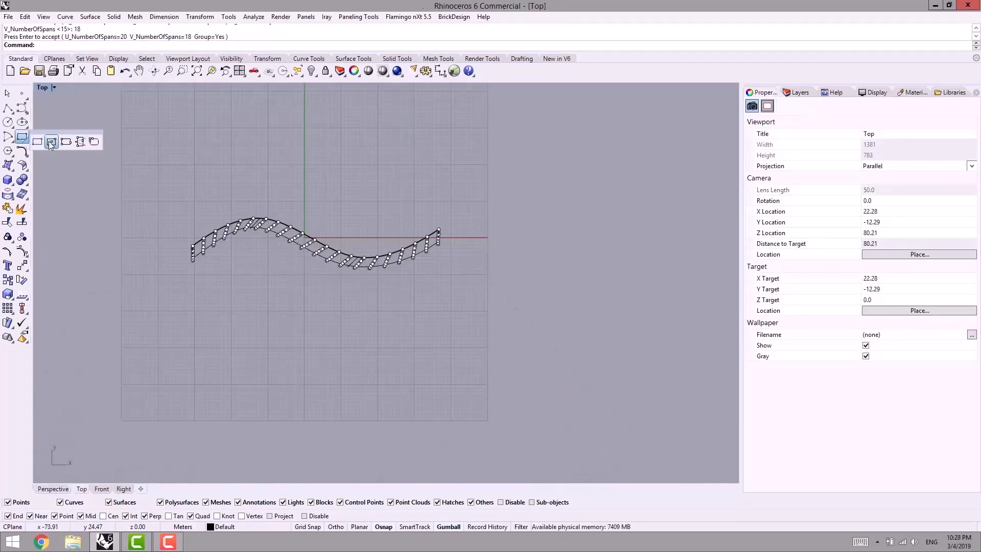
pyautogui.click(52, 143)
pyautogui.moveTo(219, 330); pyautogui.dragTo(223, 342, button='right')
pyautogui.scroll(6, 223, 347)
pyautogui.click(223, 378)
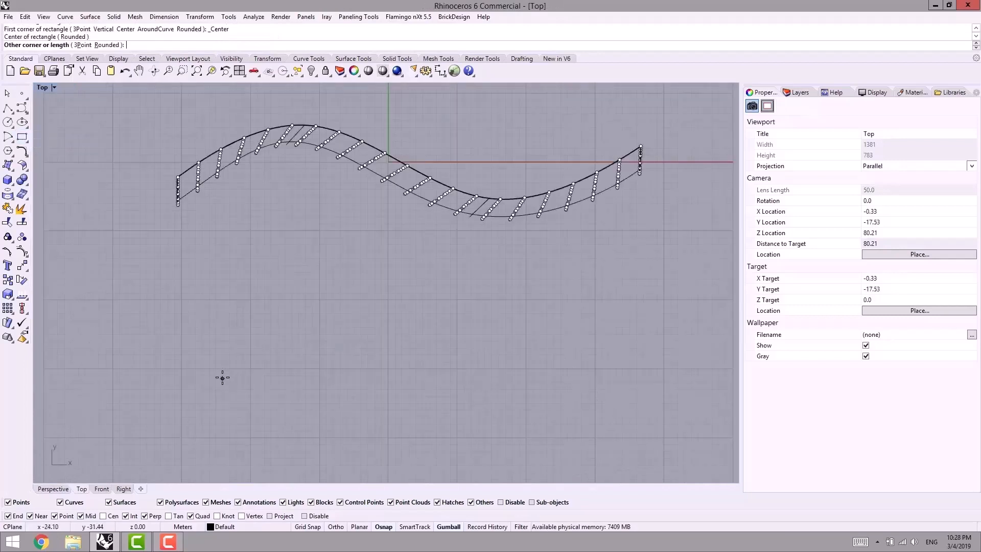
pyautogui.click(262, 348)
# Place a point at the square's area centroid.
pyautogui.moveTo(264, 372); pyautogui.dragTo(322, 348, button='right')
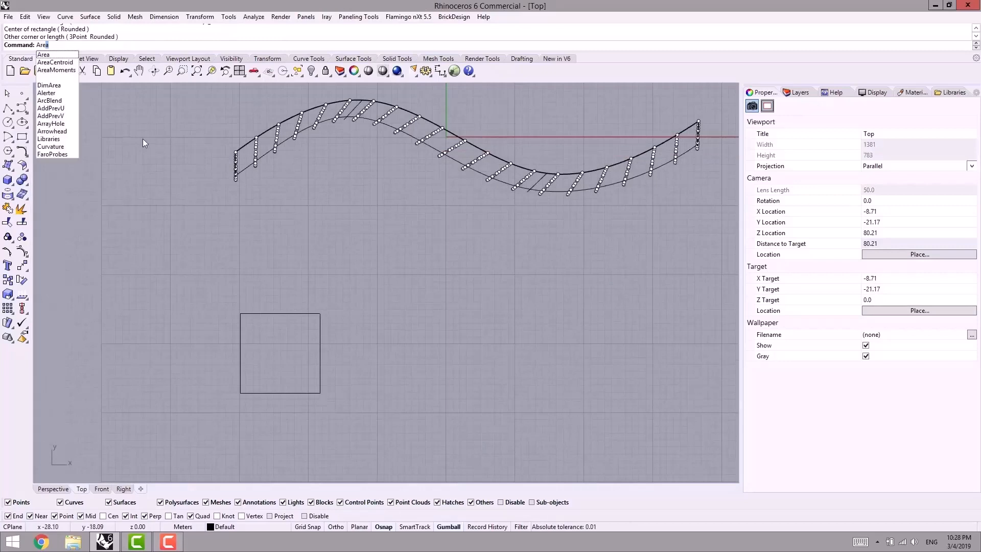
pyautogui.click(66, 67)
pyautogui.moveTo(295, 333); pyautogui.dragTo(290, 345)
pyautogui.rightClick(287, 359)
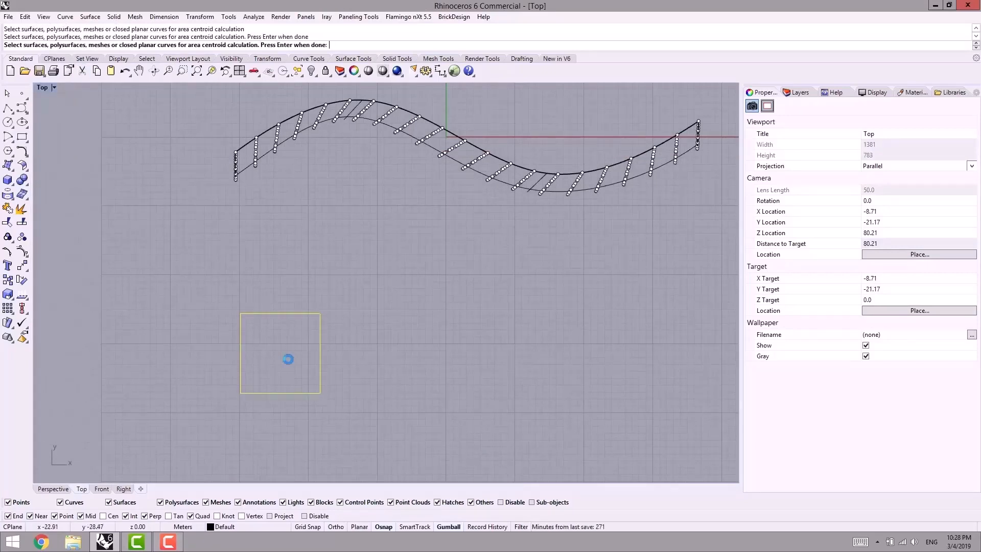
# Draw a circle with a radius of about 2.8 m centered on the midpoint of the square's upper edge.
pyautogui.moveTo(295, 259); pyautogui.dragTo(332, 261, button='right')
pyautogui.scroll(4, 337, 362)
pyautogui.moveTo(371, 324); pyautogui.dragTo(352, 294, button='right')
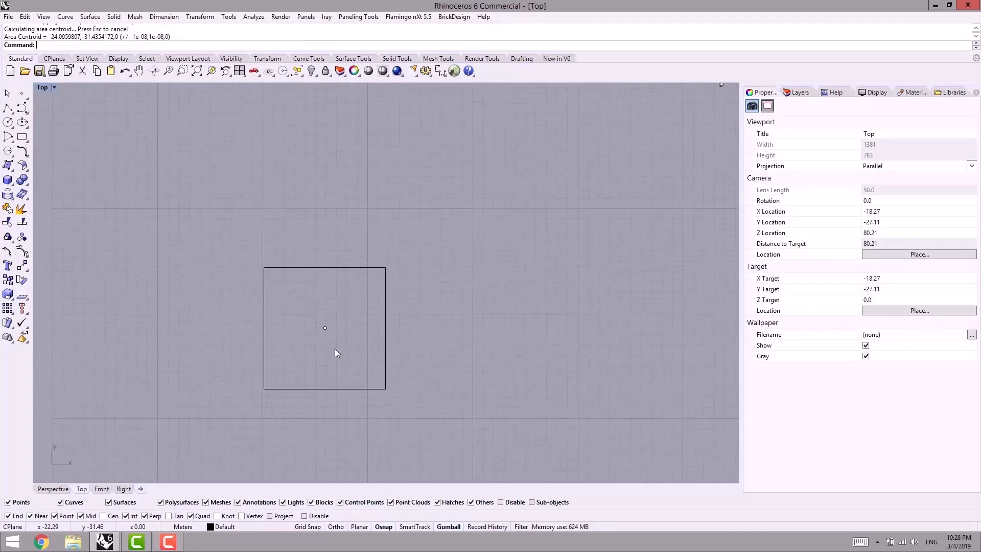
pyautogui.click(9, 121)
pyautogui.click(325, 267)
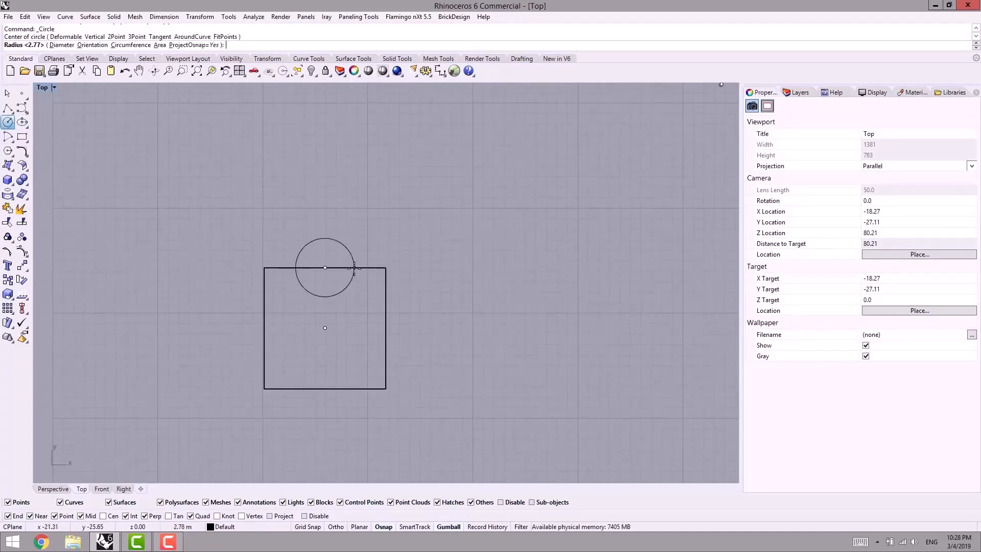
pyautogui.click(354, 268)
# Polar-array the circle around the square's centroid point with 4 items over the full 360 degrees.
pyautogui.moveTo(330, 276); pyautogui.dragTo(358, 268, button='right')
pyautogui.click(330, 275)
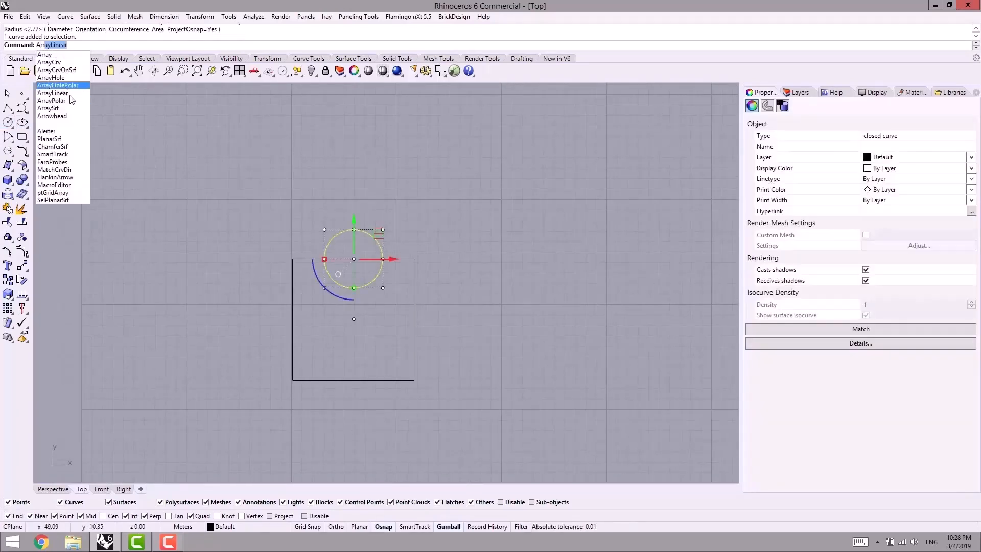
pyautogui.click(56, 101)
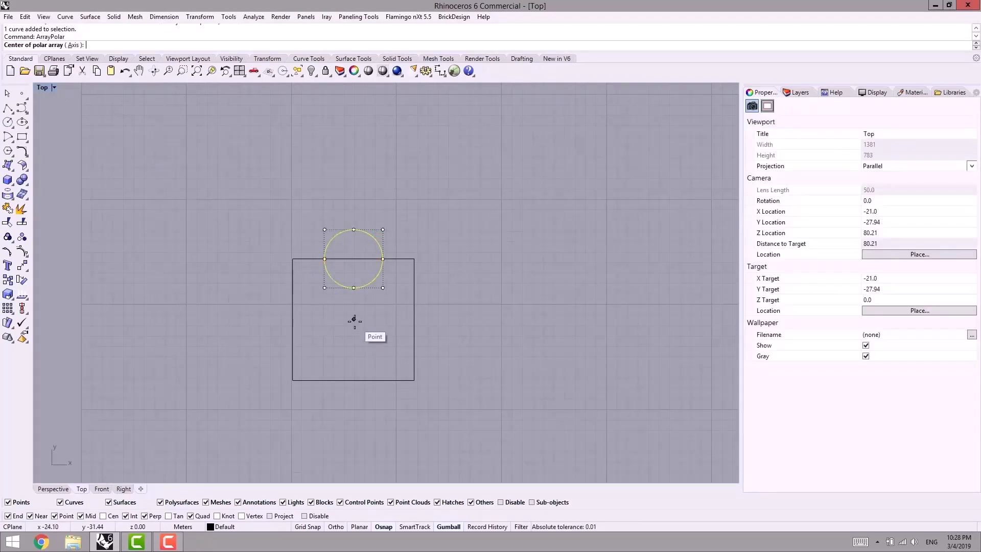
pyautogui.click(354, 321)
pyautogui.moveTo(319, 306); pyautogui.dragTo(296, 311, button='right')
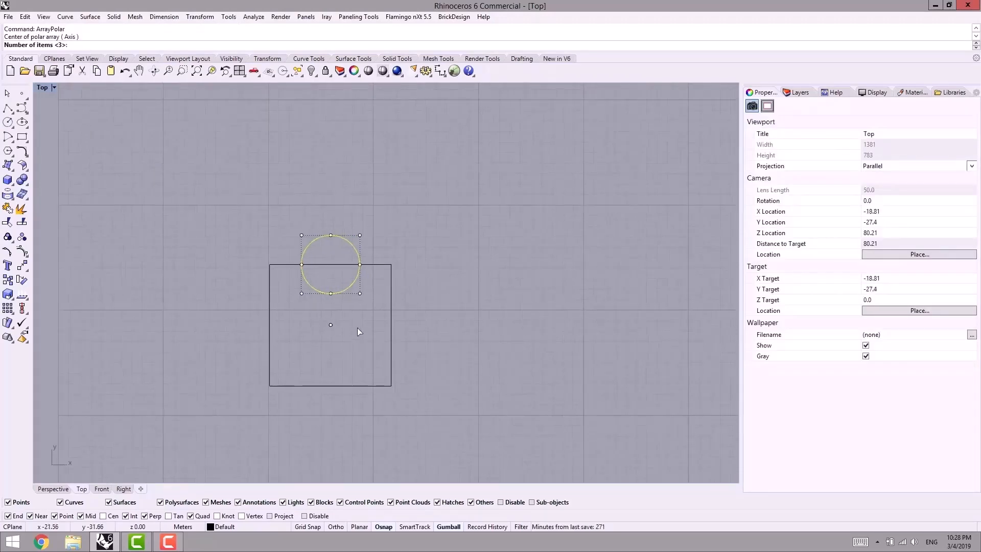
pyautogui.write('4')
pyautogui.press('Return')
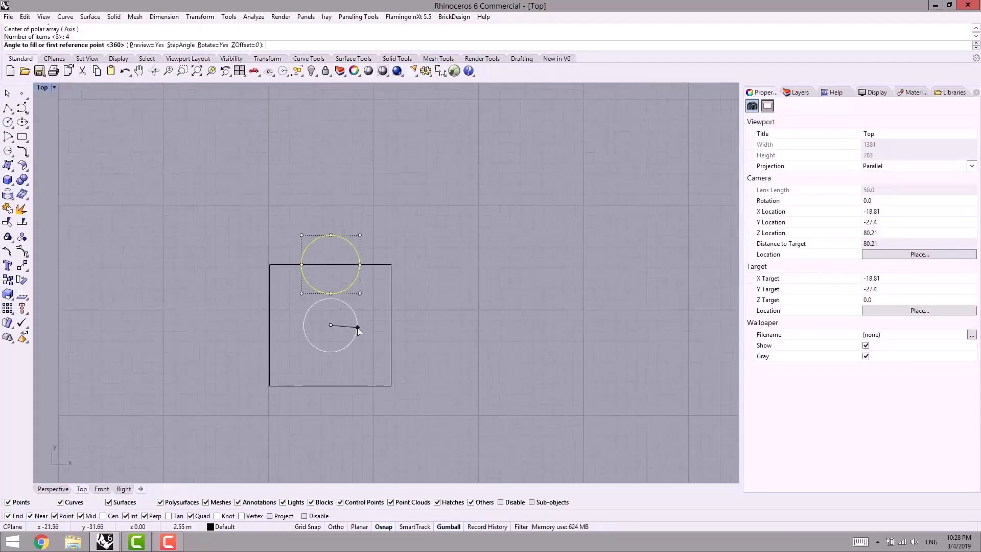
pyautogui.press('Return')
pyautogui.press('Return')
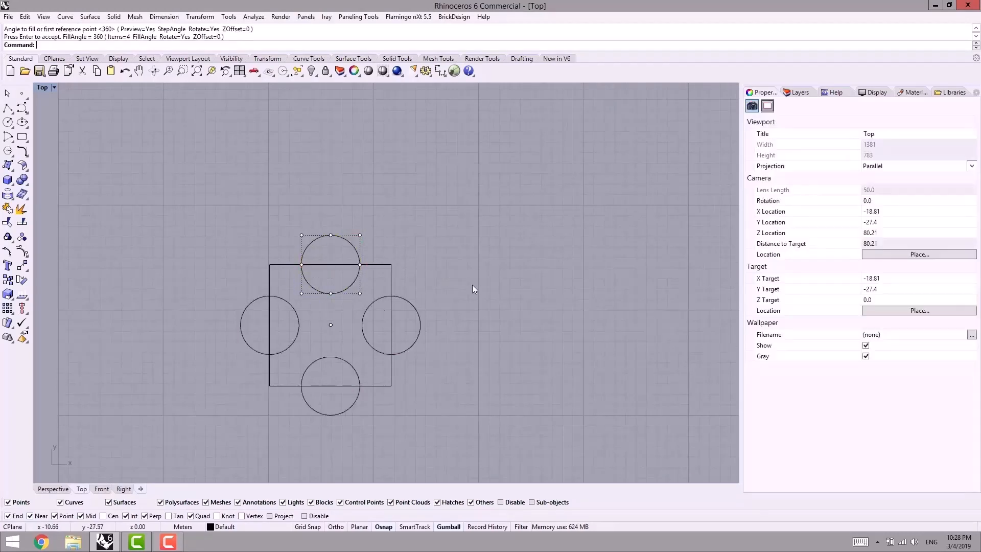
# Use CurveBoolean on the square and four circles to create an outline of the central region with the circles cut away.
pyautogui.moveTo(466, 263); pyautogui.dragTo(461, 246, button='right')
pyautogui.write('CurvatureAnalysis')
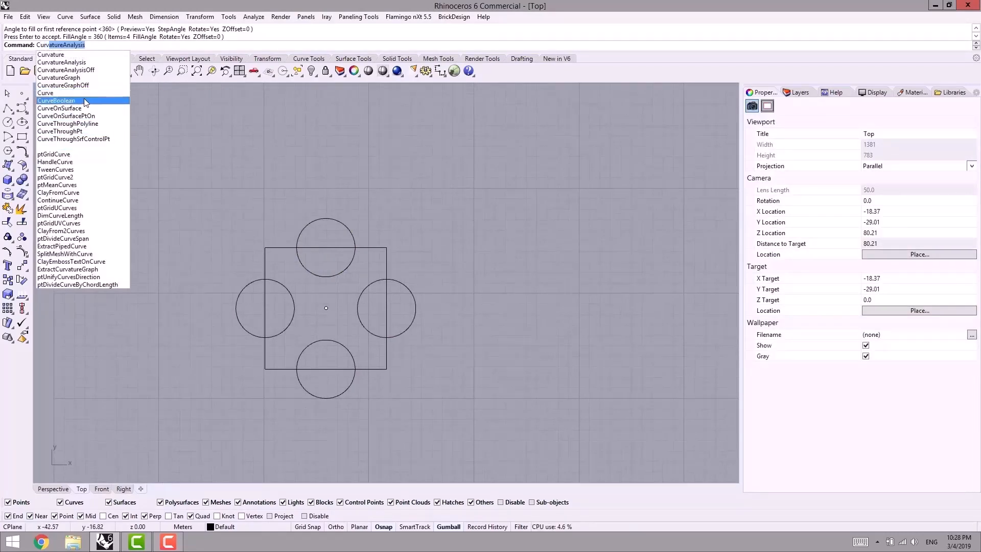
pyautogui.click(85, 101)
pyautogui.moveTo(417, 165); pyautogui.dragTo(191, 409)
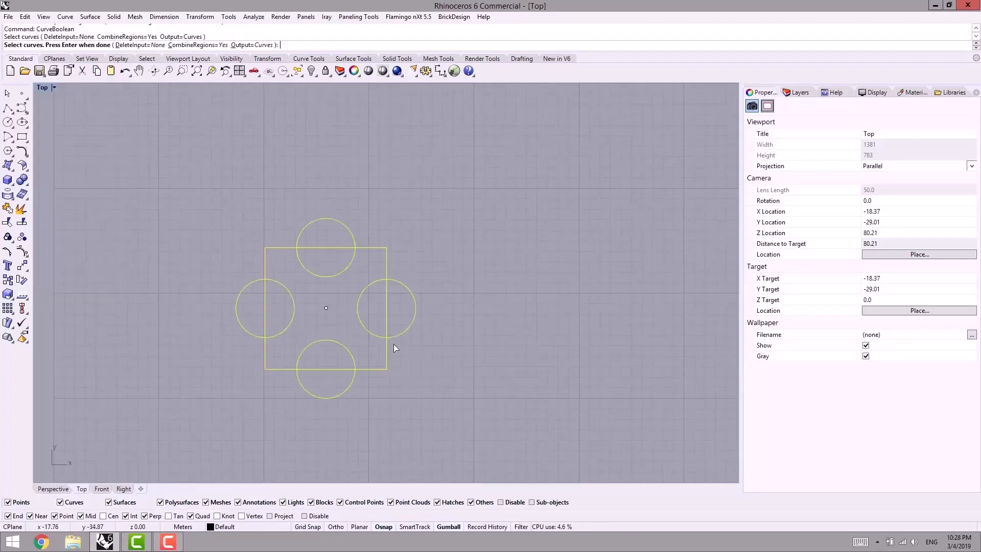
pyautogui.press('Return')
pyautogui.scroll(-5, 340, 291)
pyautogui.moveTo(377, 333); pyautogui.dragTo(200, 324, button='right')
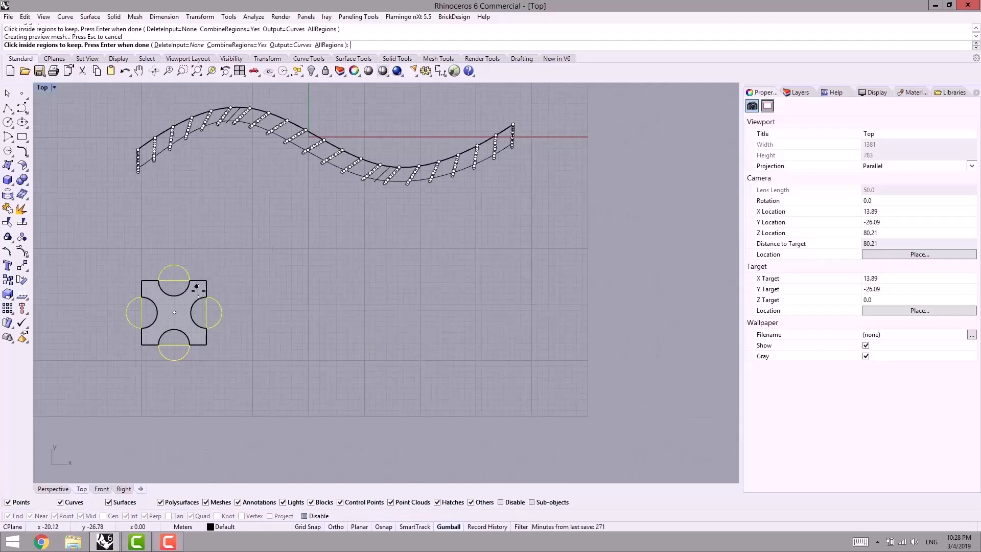
pyautogui.scroll(2, 194, 290)
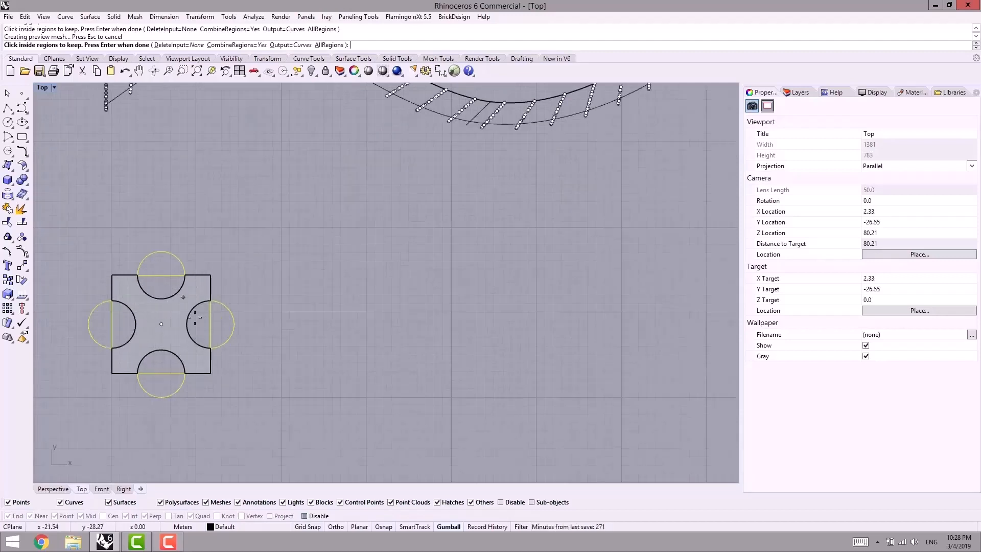
pyautogui.moveTo(195, 317); pyautogui.dragTo(148, 320, button='right')
pyautogui.press('Return')
# Move the notched outline along X, clear of the original square and circles.
pyautogui.moveTo(139, 302); pyautogui.dragTo(365, 303)
pyautogui.moveTo(421, 327); pyautogui.dragTo(365, 315, button='right')
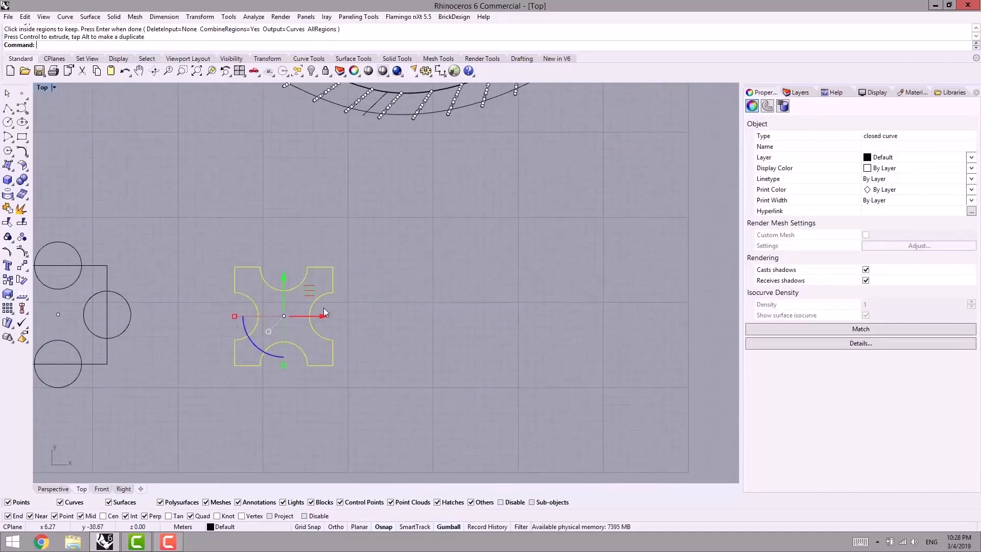
pyautogui.moveTo(310, 290); pyautogui.dragTo(328, 288)
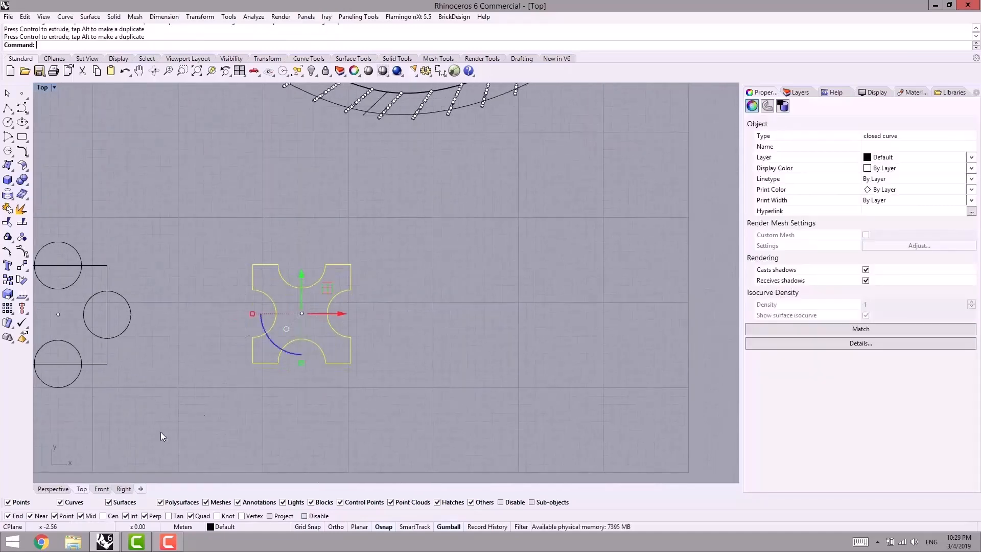
# Start custom grid paneling in the Perspective view with the surface's point grid, no base surface, and the notched outline as module.
pyautogui.click(55, 491)
pyautogui.click(228, 381)
pyautogui.moveTo(228, 381); pyautogui.dragTo(247, 378, button='right')
pyautogui.rightClick(167, 34)
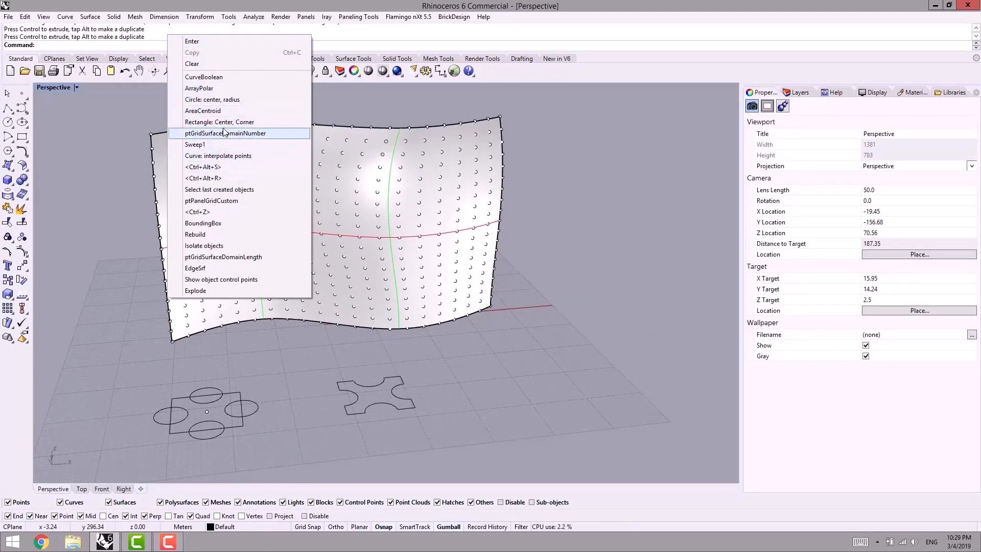
pyautogui.click(211, 201)
pyautogui.moveTo(215, 204); pyautogui.dragTo(283, 304, button='right')
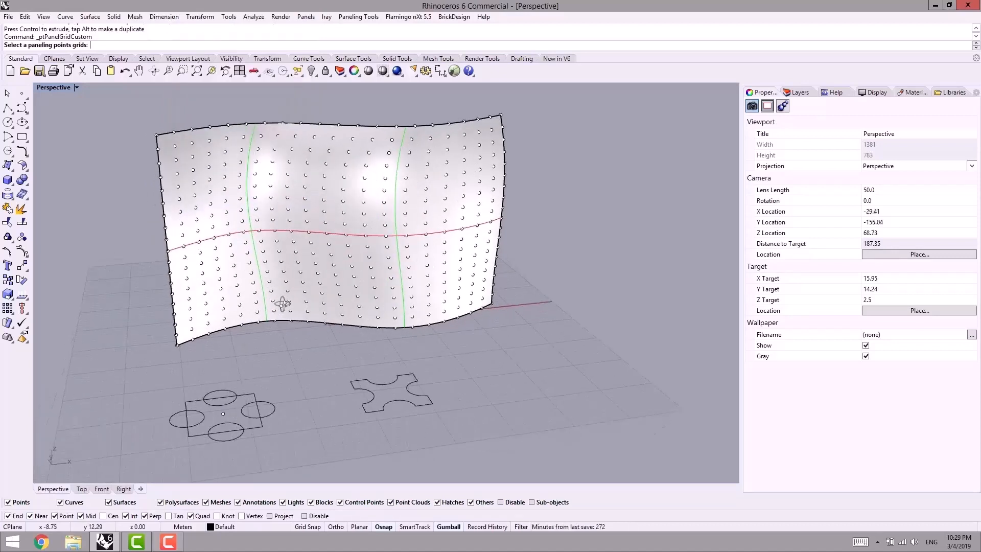
pyautogui.click(206, 289)
pyautogui.rightClick(225, 277)
pyautogui.rightClick(227, 275)
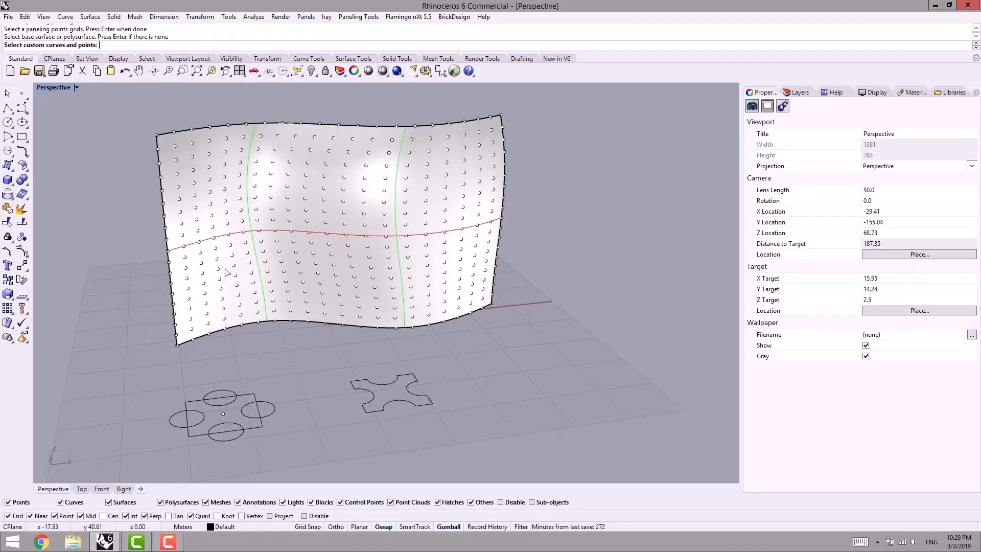
pyautogui.moveTo(380, 355); pyautogui.dragTo(369, 357, button='right')
pyautogui.moveTo(332, 437); pyautogui.dragTo(333, 439)
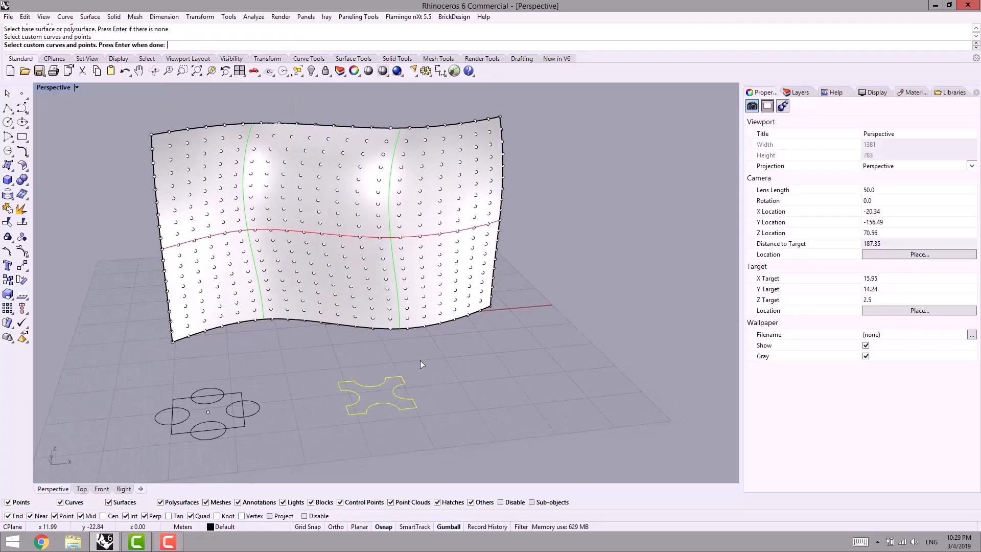
pyautogui.rightClick(496, 361)
pyautogui.moveTo(477, 363); pyautogui.dragTo(442, 401, button='right')
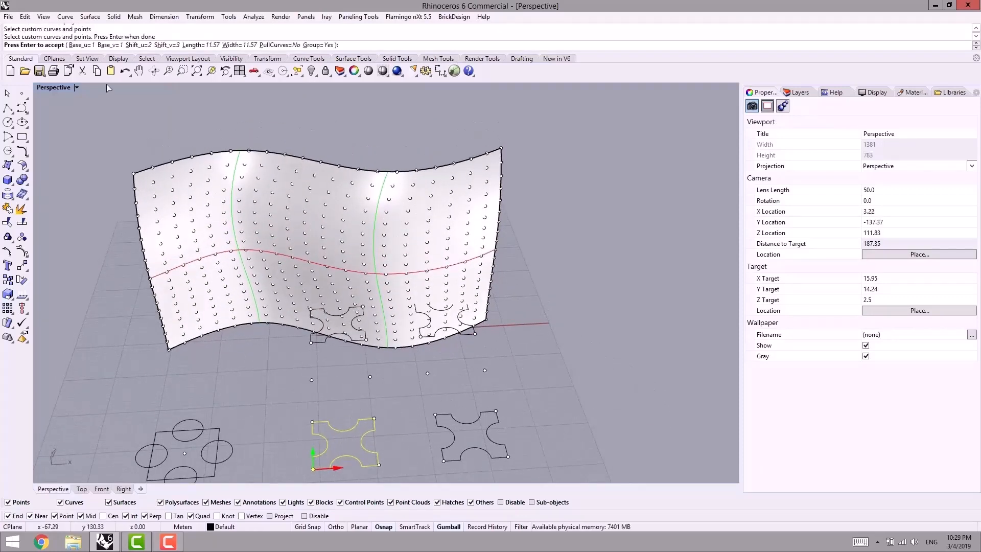
# Set the paneling module's Base_u and Base_v to 0.
pyautogui.click(82, 45)
pyautogui.write('0')
pyautogui.press('Return')
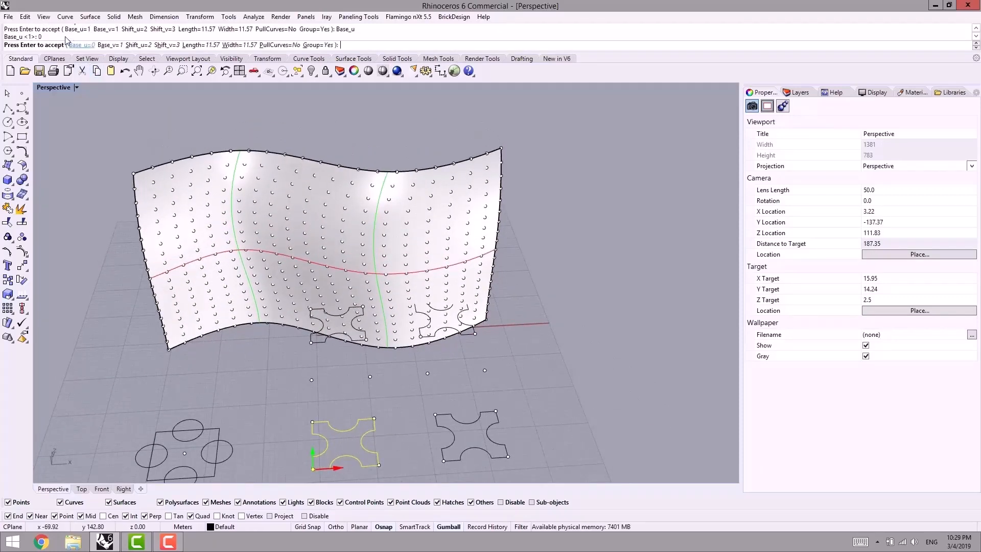
pyautogui.click(107, 45)
pyautogui.press('Return')
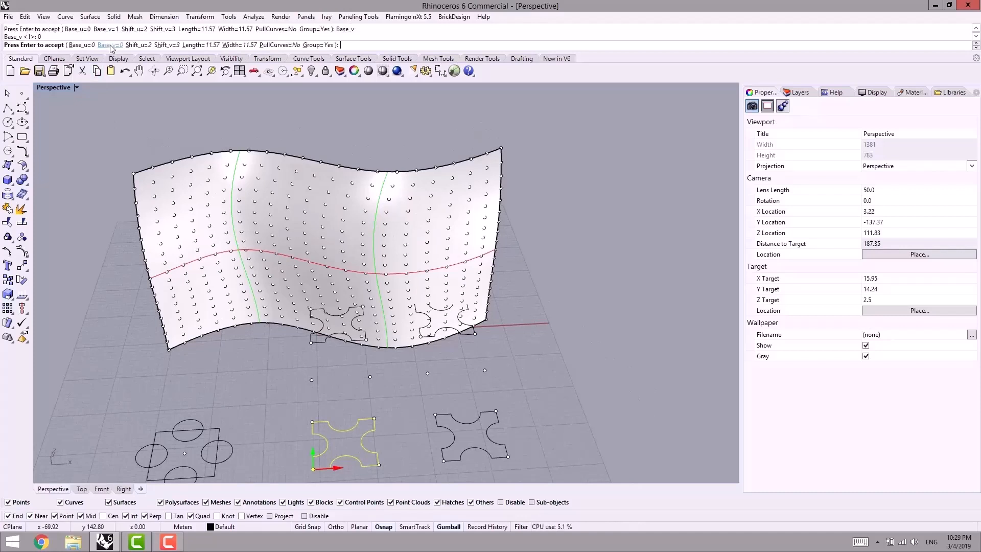
# Set Shift_u and Shift_v to 1 and accept the custom paneling.
pyautogui.click(134, 46)
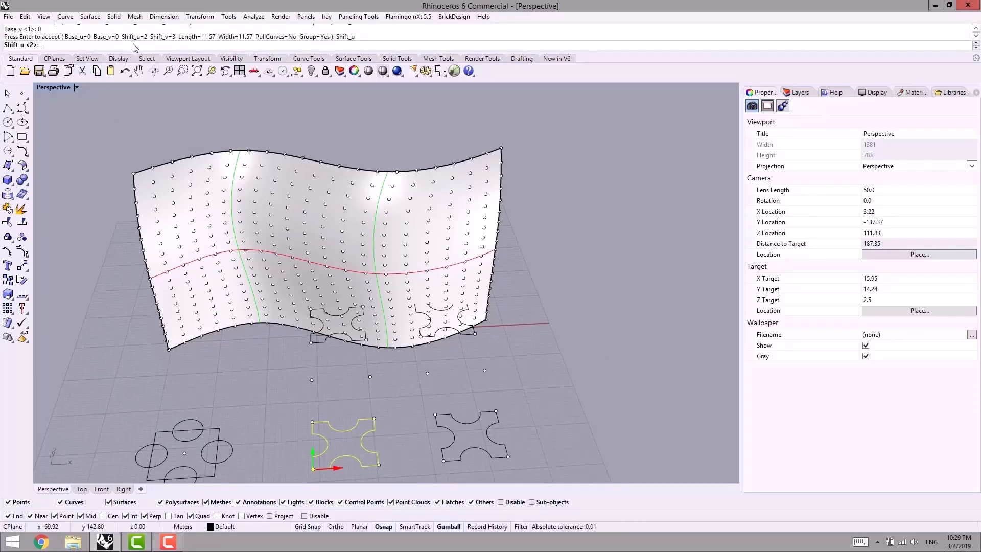
pyautogui.write('1')
pyautogui.press('Return')
pyautogui.click(166, 45)
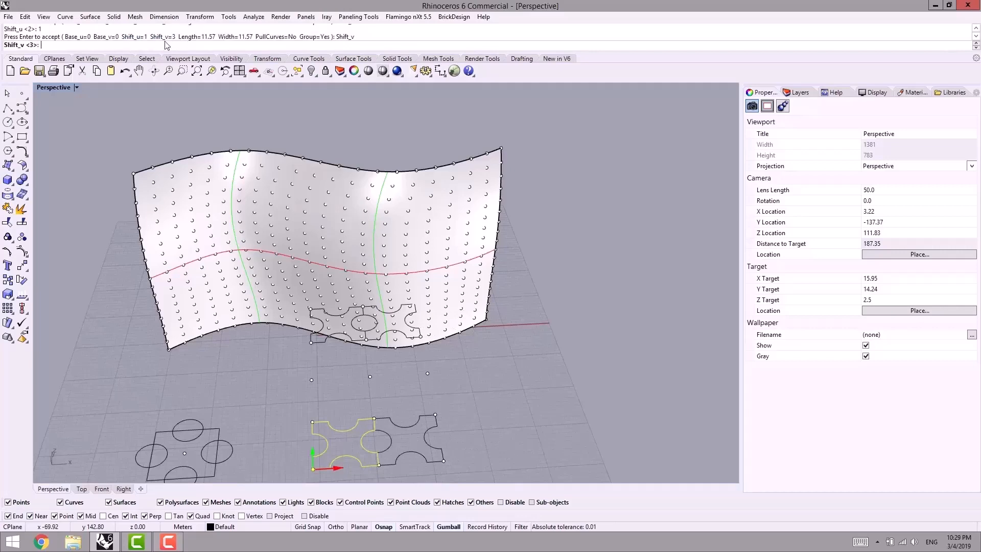
pyautogui.write('1')
pyautogui.press('Return')
pyautogui.moveTo(429, 302); pyautogui.dragTo(451, 410, button='right')
pyautogui.press('Return')
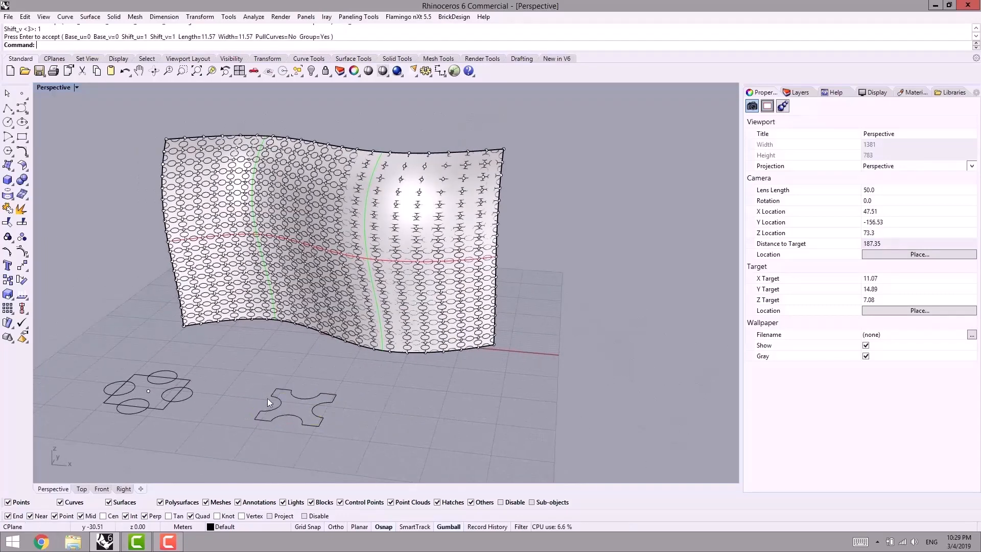
# Hide the wavy surface and examine the paneled module curves in rendered and shaded display.
pyautogui.moveTo(267, 398); pyautogui.dragTo(311, 377, button='right')
pyautogui.scroll(2, 283, 315)
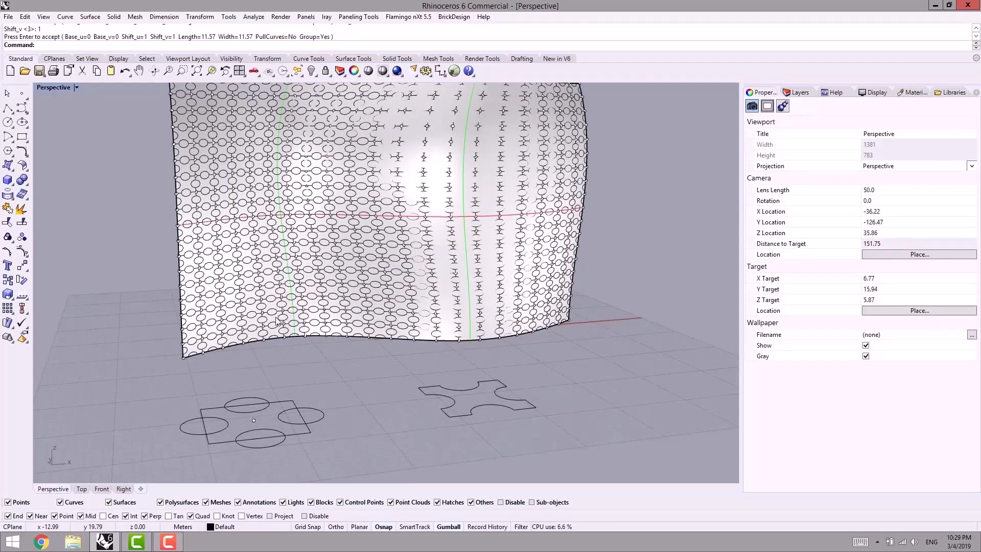
pyautogui.scroll(3, 257, 266)
pyautogui.click(241, 246)
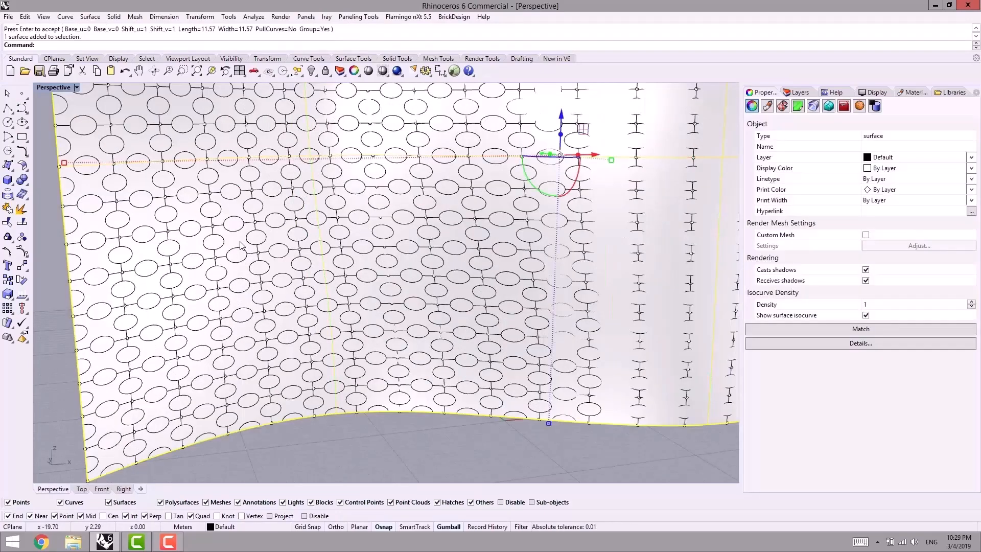
pyautogui.hotkey('ctrl', 'h')
pyautogui.scroll(-3, 249, 266)
pyautogui.moveTo(212, 324)
pyautogui.mouseDown(button='right')
pyautogui.moveTo(360, 324)
pyautogui.moveTo(338, 369)
pyautogui.moveTo(148, 353)
pyautogui.moveTo(337, 372)
pyautogui.moveTo(306, 354)
pyautogui.moveTo(329, 384)
pyautogui.mouseUp(button='right')
pyautogui.scroll(-2, 339, 369)
pyautogui.scroll(2, 342, 356)
pyautogui.hotkey('ctrl', 'alt', 'r')
pyautogui.hotkey('ctrl', 'alt', 's')
# Undo the surface hiding and the custom paneling, and delete the notched outline, square, circles and centroid point.
pyautogui.hotkey('ctrl', 'z')
pyautogui.scroll(-8, 307, 364)
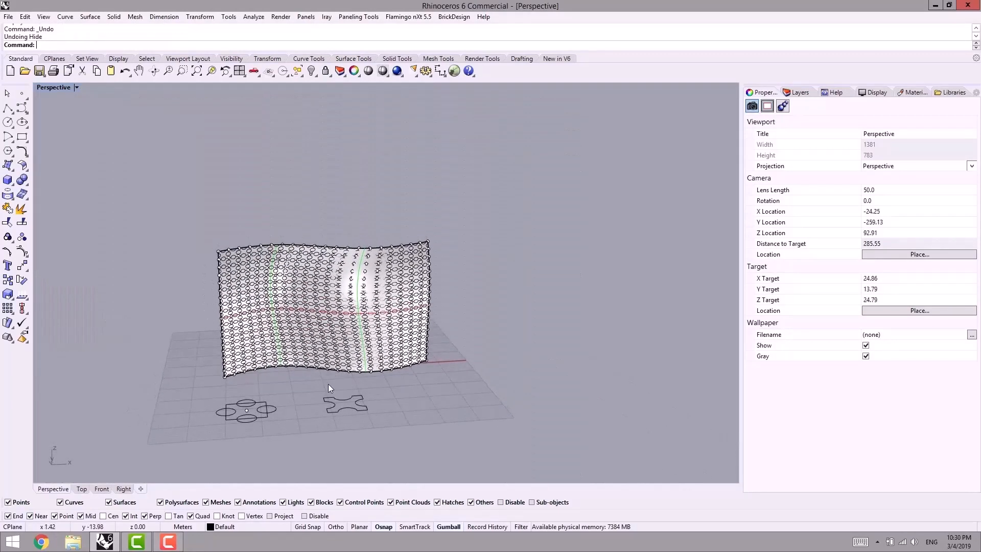
pyautogui.hotkey('ctrl', 'z')
pyautogui.moveTo(393, 387)
pyautogui.mouseDown(button='right')
pyautogui.moveTo(403, 374)
pyautogui.moveTo(387, 391)
pyautogui.mouseUp(button='right')
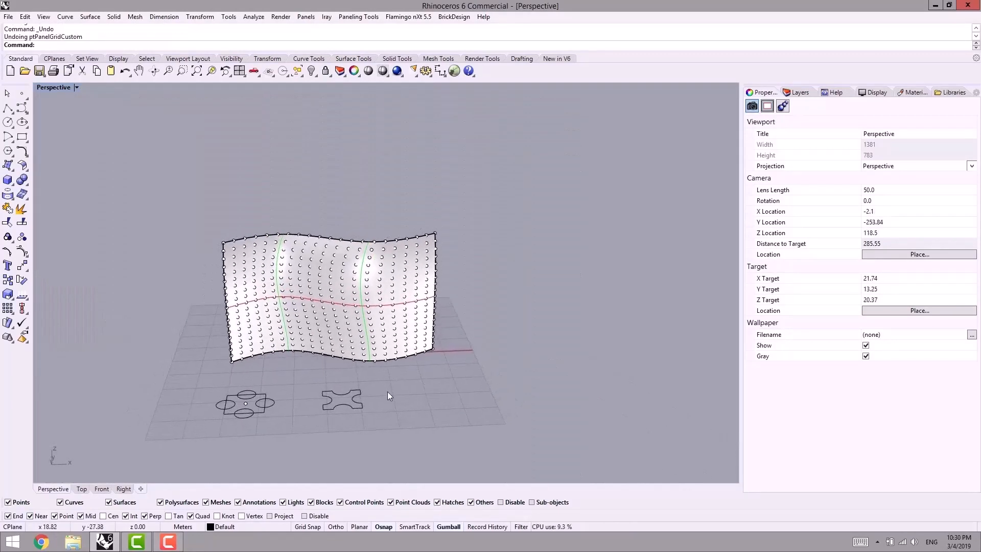
pyautogui.moveTo(365, 376); pyautogui.dragTo(169, 435)
pyautogui.press('Delete')
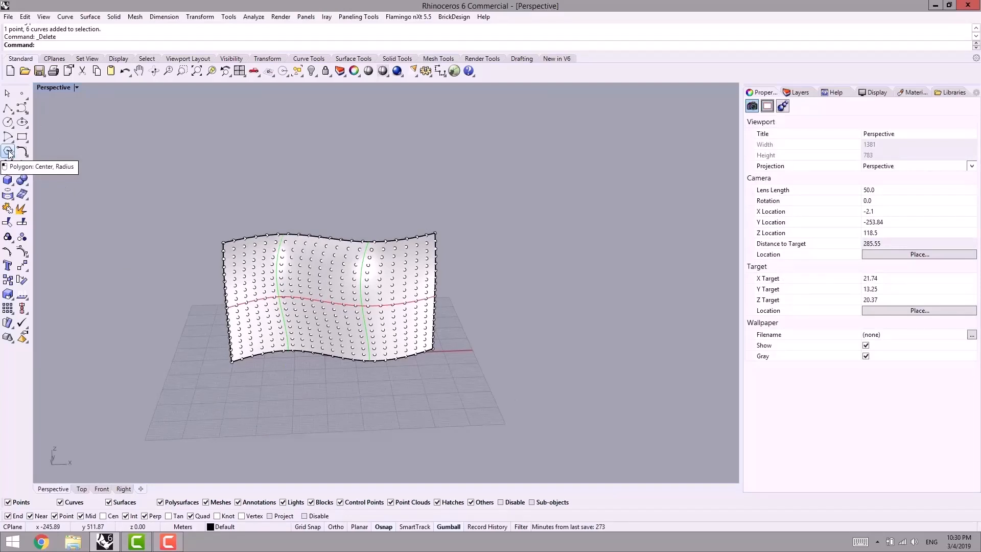
# Draw a six-sided inscribed polygon on the ground plane in front of the wavy surface.
pyautogui.scroll(4, 288, 306)
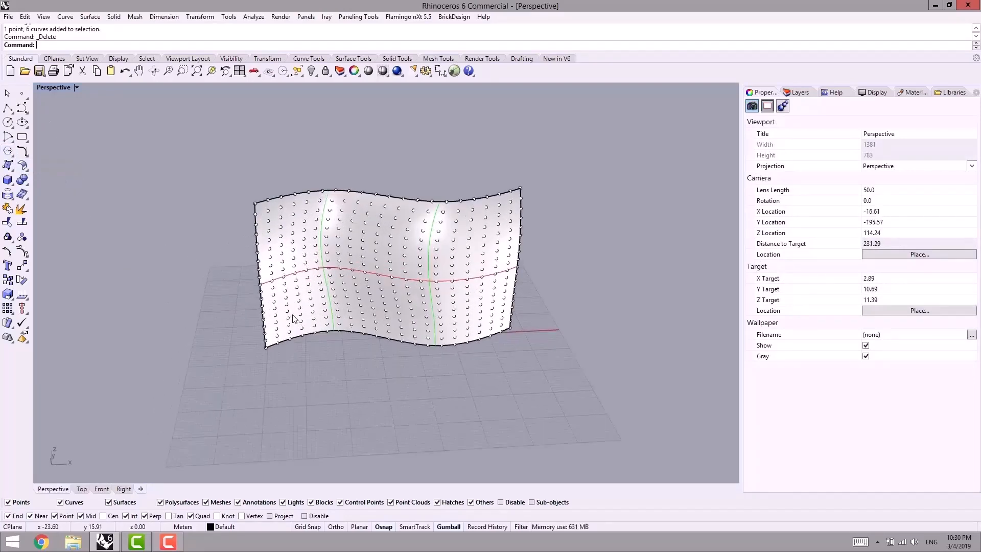
pyautogui.scroll(2, 293, 319)
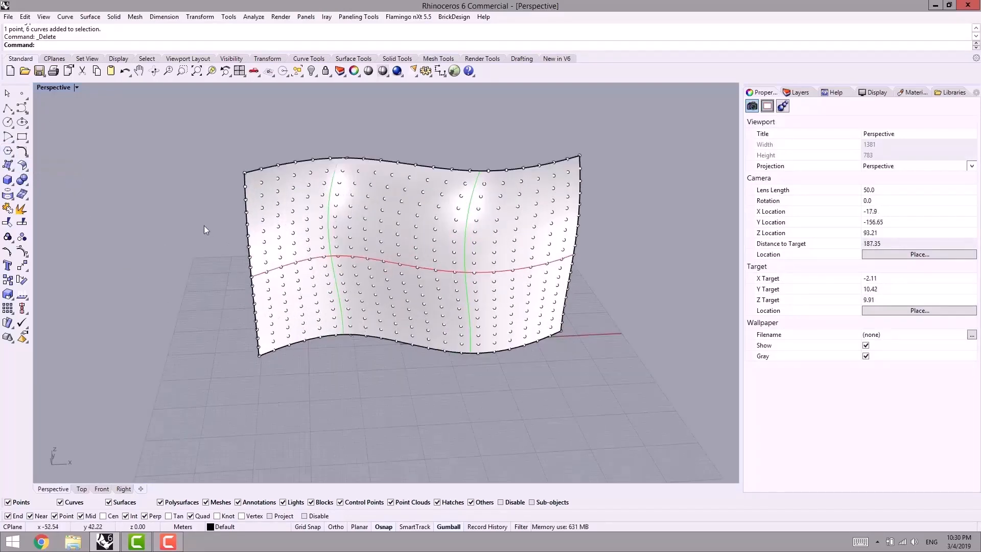
pyautogui.click(9, 151)
pyautogui.keyDown('shift'); pyautogui.moveTo(263, 352); pyautogui.dragTo(238, 322, button='right'); pyautogui.keyUp('shift')
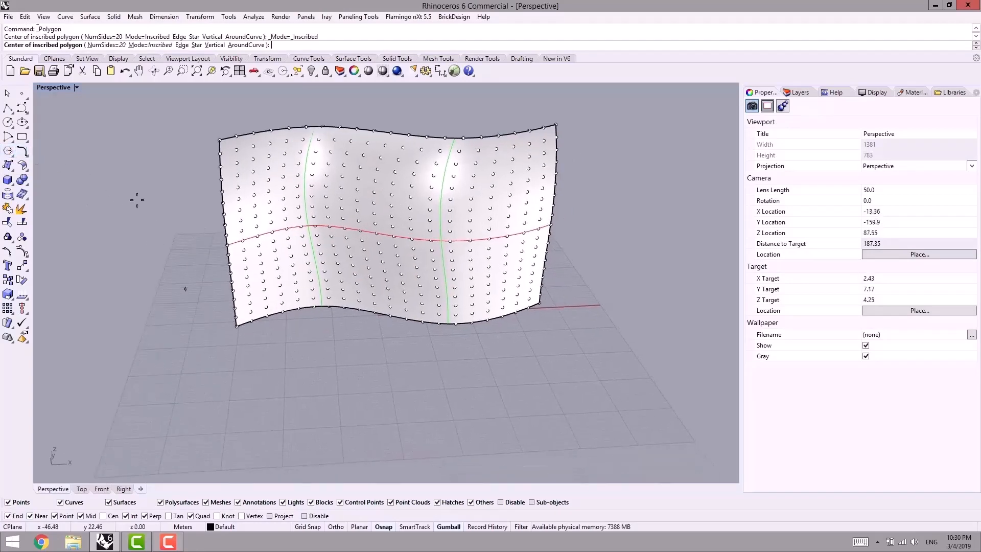
pyautogui.click(106, 45)
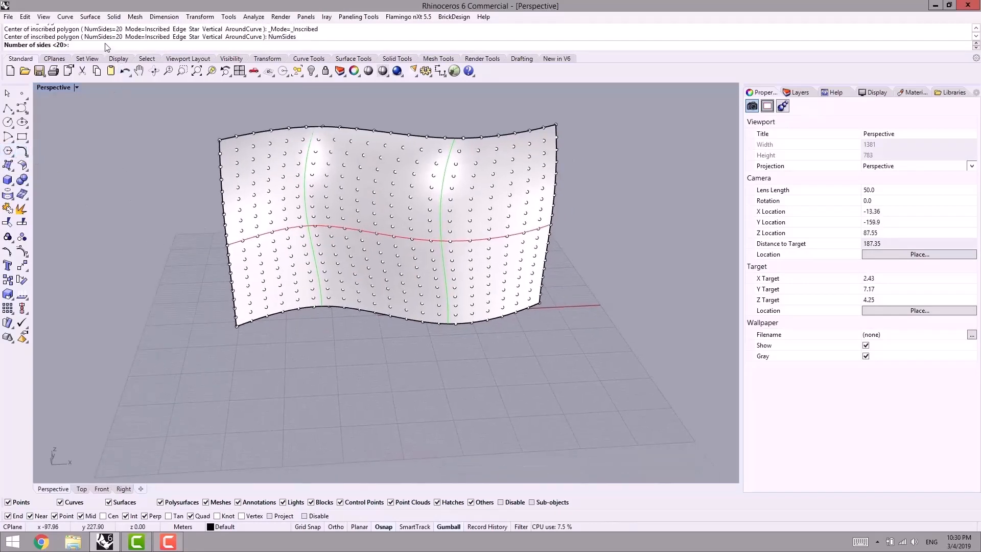
pyautogui.press('Return')
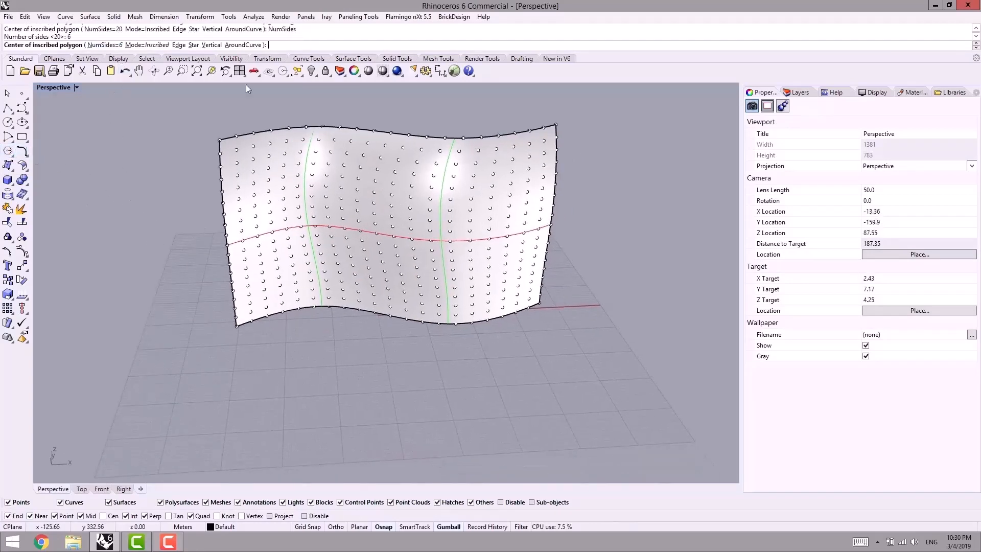
pyautogui.click(266, 411)
pyautogui.click(289, 408)
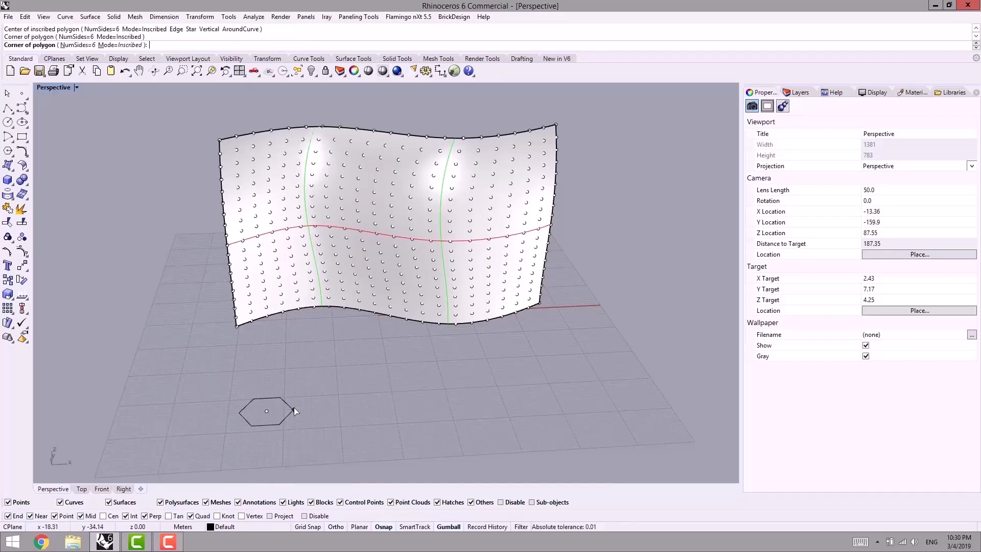
pyautogui.moveTo(289, 407); pyautogui.dragTo(330, 419, button='right')
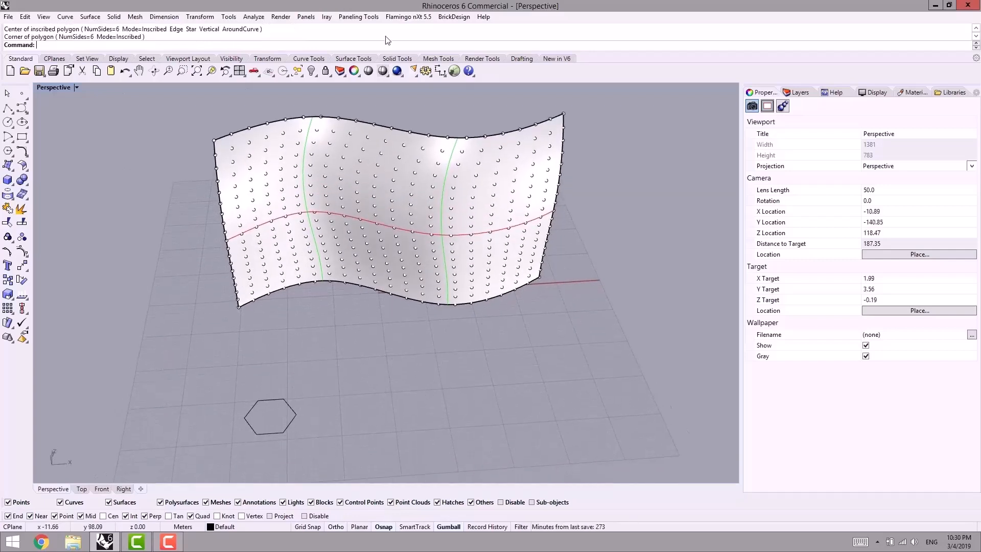
# Start ptPanelGridCustom with the wavy surface's point grid and no base surface.
pyautogui.moveTo(177, 384); pyautogui.dragTo(198, 150, button='right')
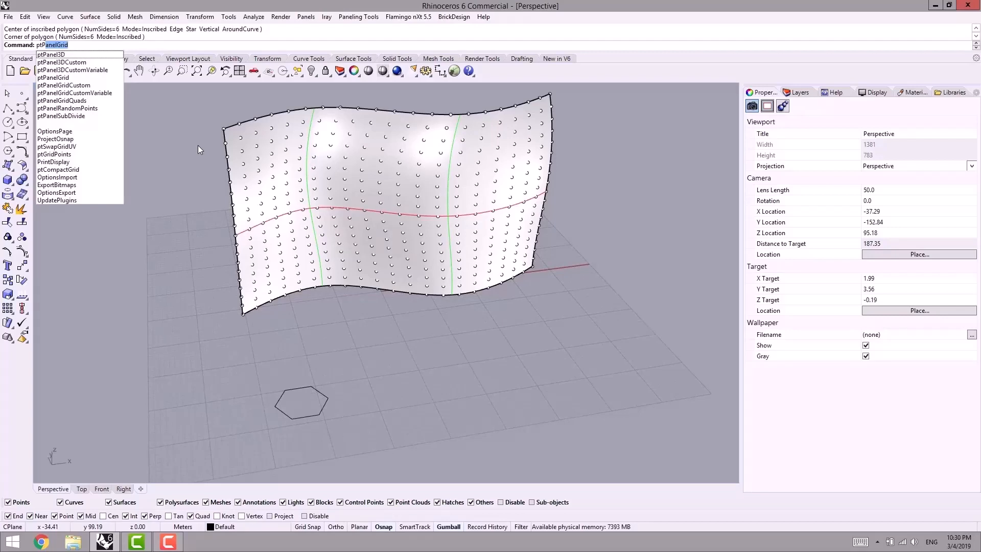
pyautogui.press('Down')
pyautogui.press('Return')
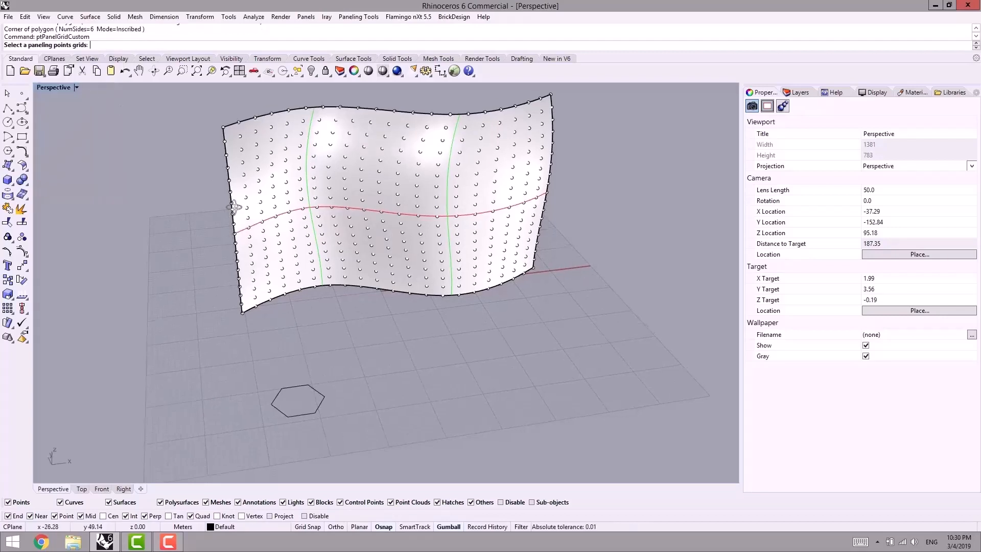
pyautogui.scroll(2, 240, 195)
pyautogui.click(245, 174)
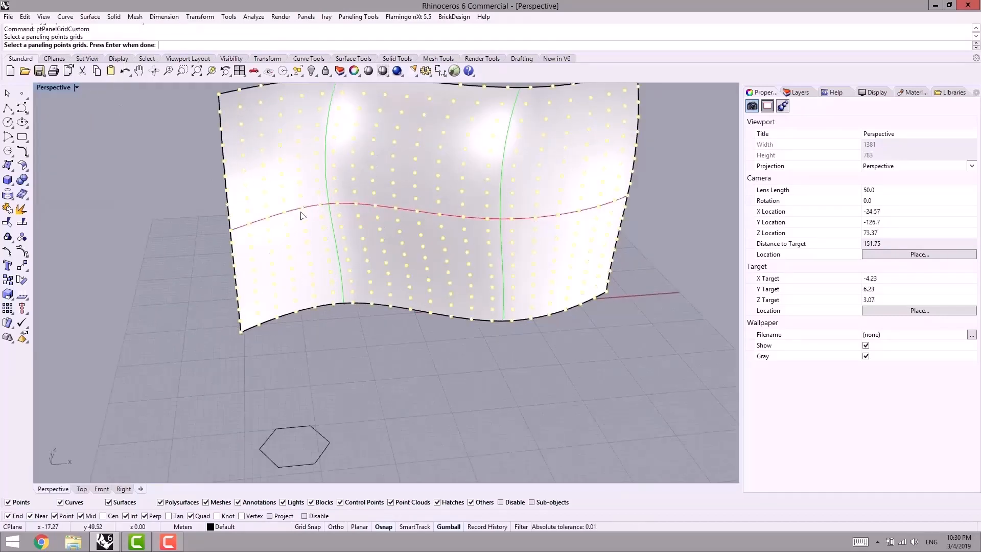
pyautogui.press('Return')
pyautogui.press('Return')
pyautogui.moveTo(315, 260); pyautogui.dragTo(290, 360, button='right')
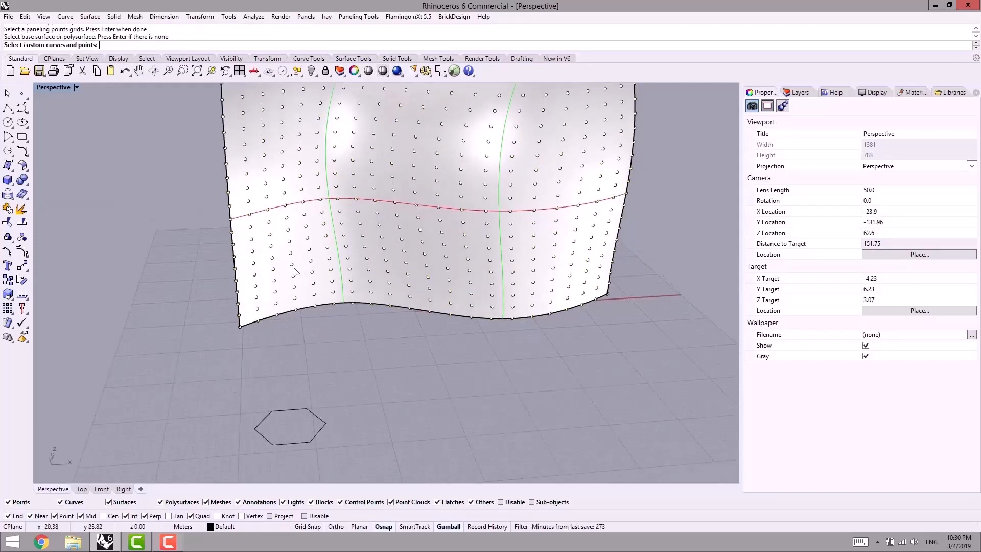
# Use the hexagon as the custom module and accept the paneling with base values 0 and shift values 1.
pyautogui.moveTo(329, 385); pyautogui.dragTo(222, 466)
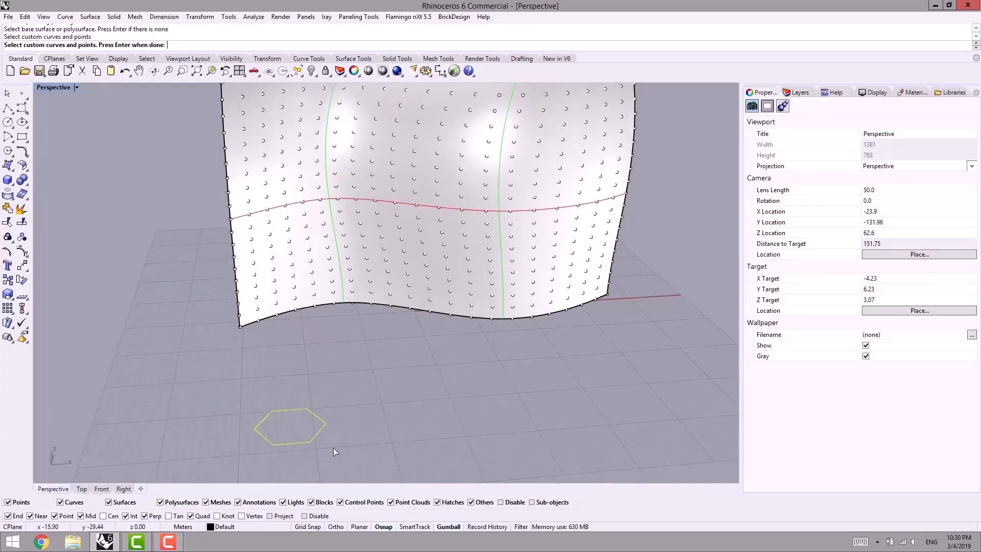
pyautogui.keyDown('shift'); pyautogui.moveTo(348, 403); pyautogui.dragTo(295, 399, button='right'); pyautogui.keyUp('shift')
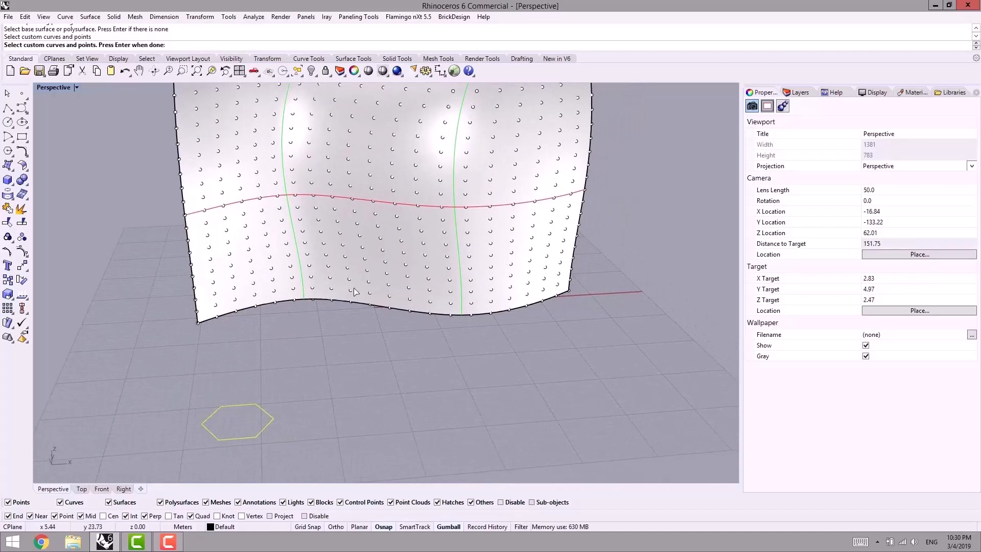
pyautogui.keyDown('shift'); pyautogui.moveTo(354, 292); pyautogui.dragTo(340, 264, button='right'); pyautogui.keyUp('shift')
pyautogui.rightClick(265, 357)
pyautogui.keyDown('shift'); pyautogui.moveTo(312, 357); pyautogui.dragTo(283, 415, button='right'); pyautogui.keyUp('shift')
pyautogui.scroll(2, 283, 416)
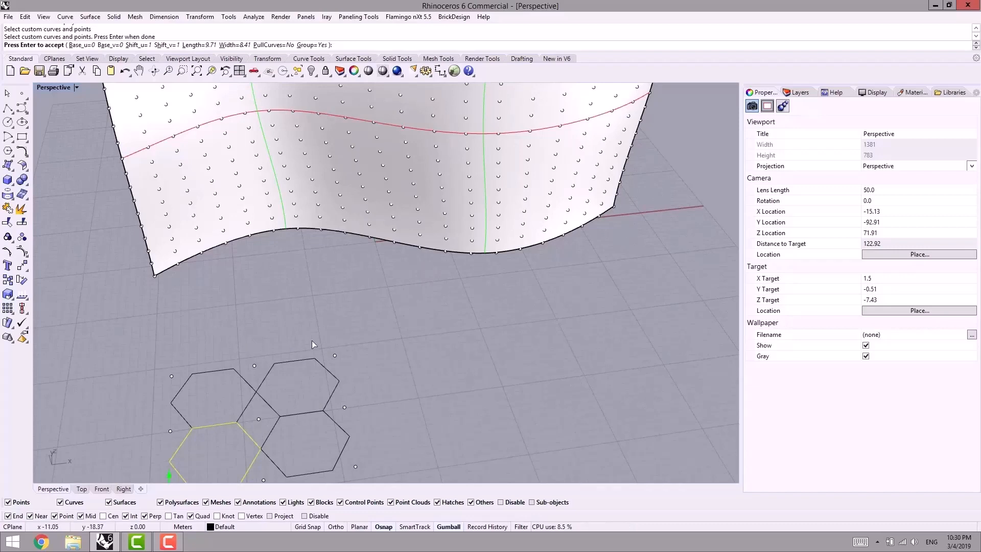
pyautogui.keyDown('shift'); pyautogui.moveTo(320, 396); pyautogui.dragTo(335, 360, button='right'); pyautogui.keyUp('shift')
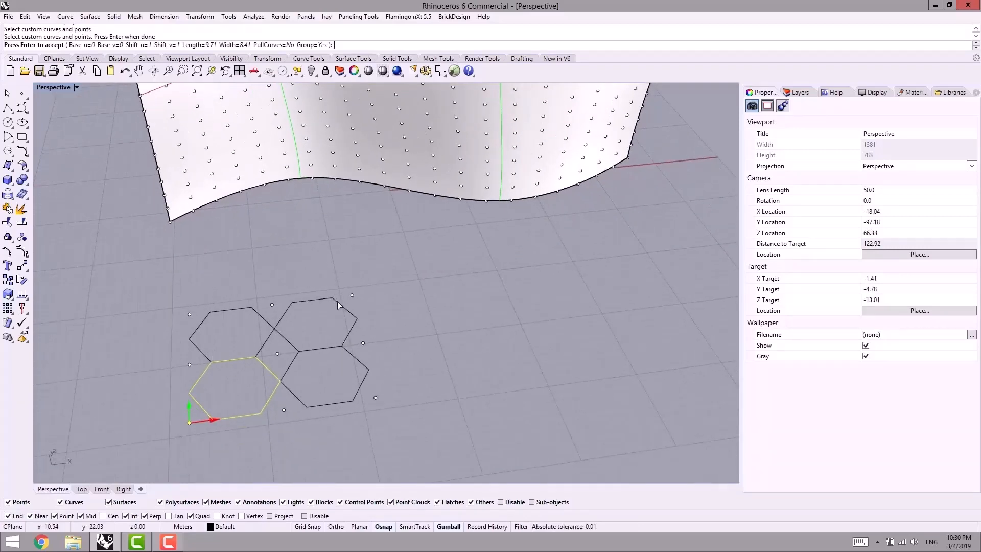
pyautogui.scroll(-2, 309, 305)
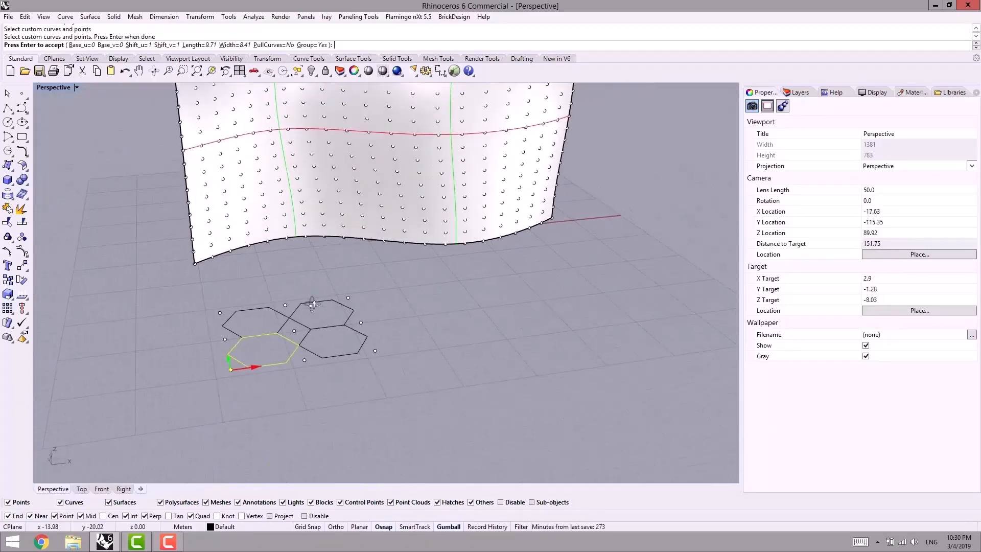
pyautogui.moveTo(313, 303); pyautogui.dragTo(348, 368, button='right')
pyautogui.press('Return')
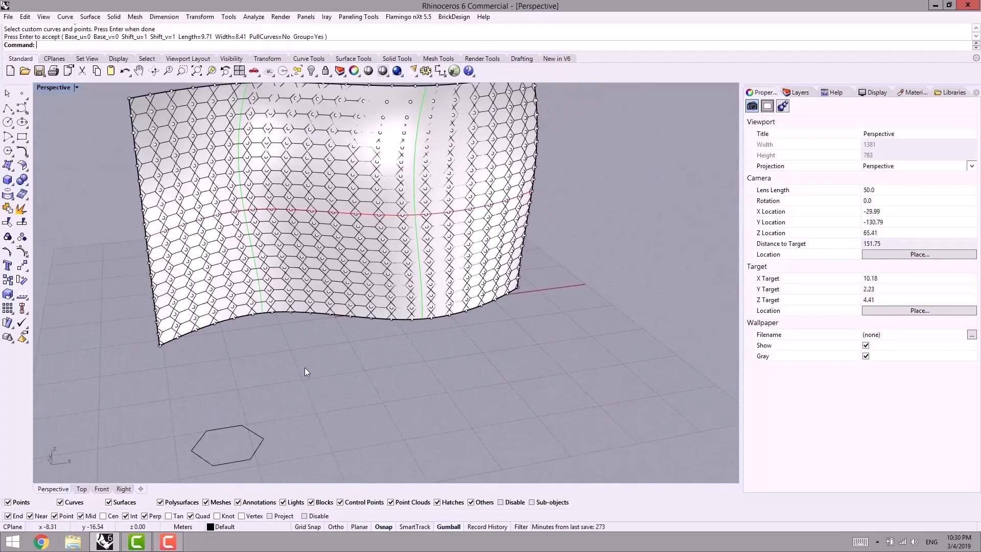
# Examine the hexagon panels up close on the wavy surface, and undo the custom paneling.
pyautogui.moveTo(276, 386); pyautogui.dragTo(327, 345, button='right')
pyautogui.scroll(4, 239, 261)
pyautogui.moveTo(206, 294); pyautogui.dragTo(183, 301, button='right')
pyautogui.scroll(2, 130, 249)
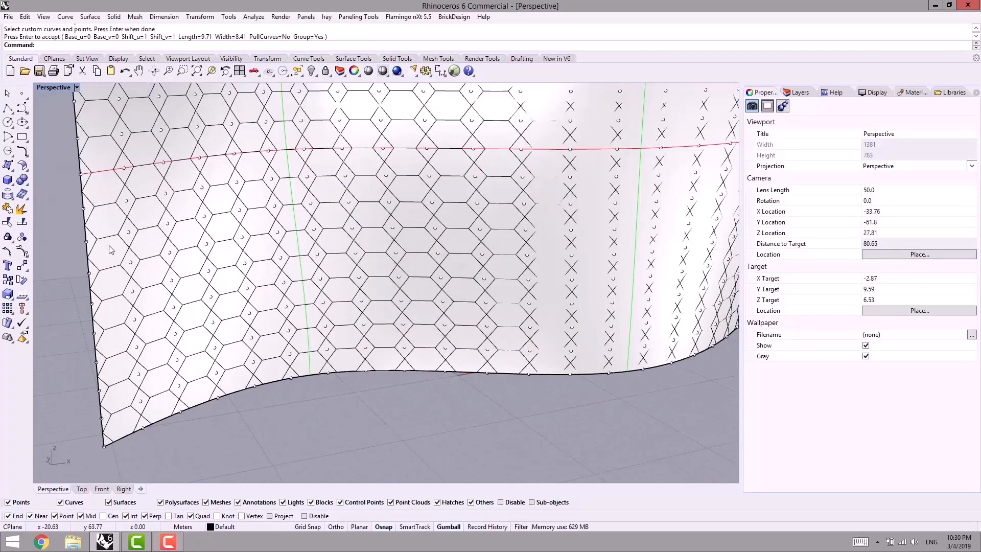
pyautogui.scroll(-12, 195, 271)
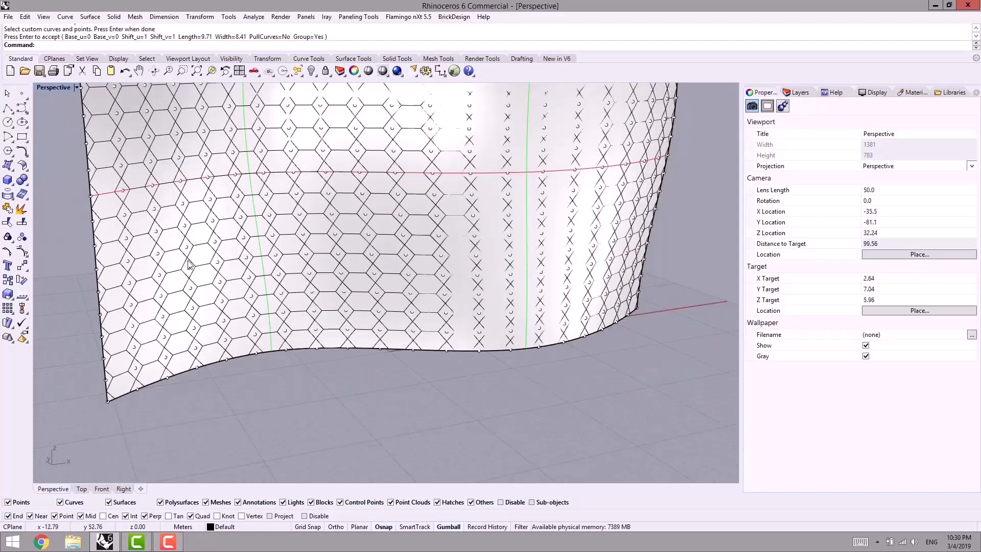
pyautogui.hotkey('ctrl', 'z')
# Copy the hexagon to a spot beside the original in the Top view.
pyautogui.keyDown('shift'); pyautogui.moveTo(317, 363); pyautogui.dragTo(283, 330, button='right'); pyautogui.keyUp('shift')
pyautogui.moveTo(283, 330); pyautogui.dragTo(253, 358, button='right')
pyautogui.click(172, 331)
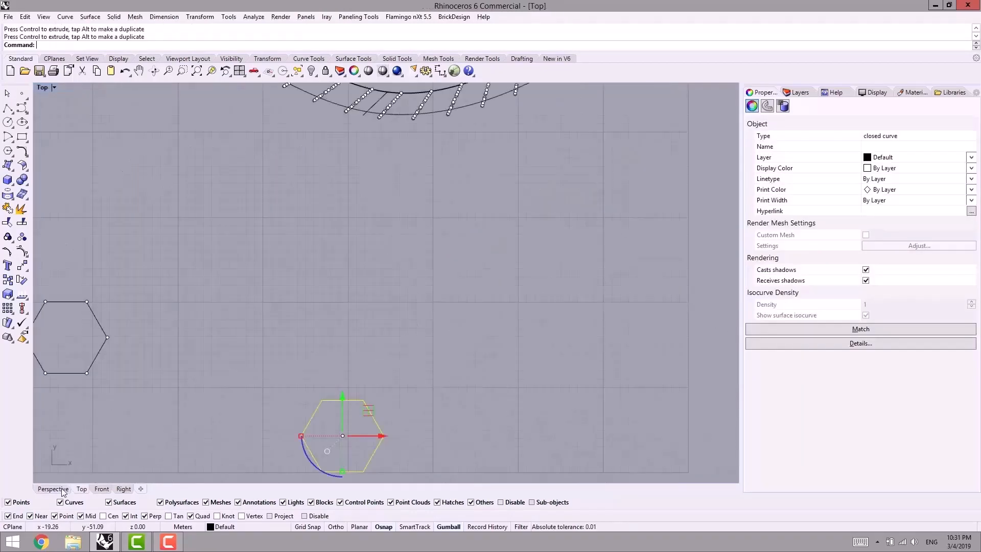
pyautogui.click(62, 489)
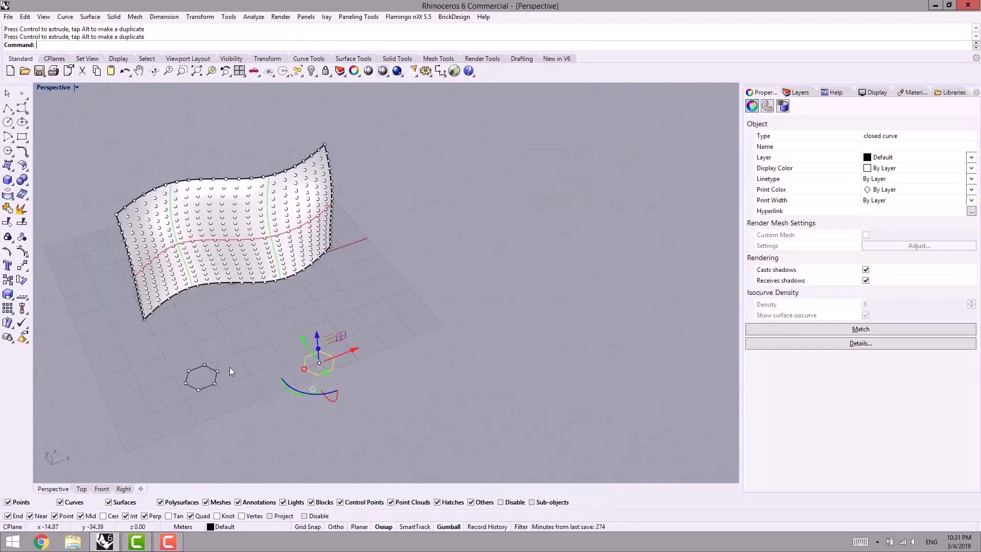
pyautogui.click(82, 489)
pyautogui.scroll(-4, 315, 355)
pyautogui.moveTo(315, 355); pyautogui.dragTo(316, 324, button='right')
pyautogui.scroll(-5, 364, 331)
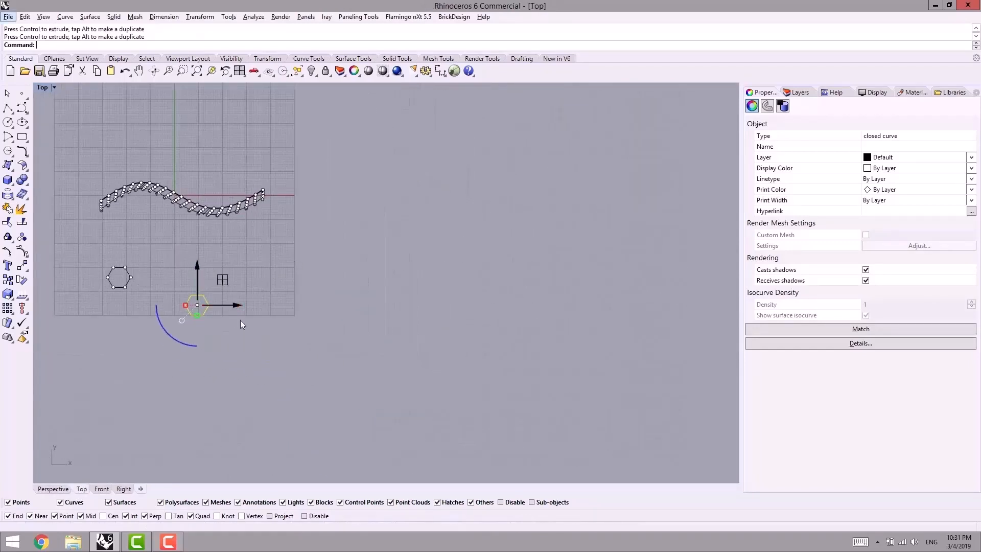
# Duplicate the copied hexagon into the empty area beyond the grid, well away from the wavy surface.
pyautogui.moveTo(238, 319); pyautogui.dragTo(272, 327, button='right')
pyautogui.click(265, 324)
pyautogui.scroll(4, 260, 308)
pyautogui.moveTo(250, 293); pyautogui.dragTo(215, 332)
pyautogui.moveTo(218, 324); pyautogui.dragTo(251, 317, button='right')
pyautogui.keyDown('alt'); pyautogui.moveTo(286, 288); pyautogui.dragTo(566, 261); pyautogui.keyUp('alt')
pyautogui.moveTo(527, 311); pyautogui.dragTo(364, 338, button='right')
pyautogui.scroll(2, 438, 315)
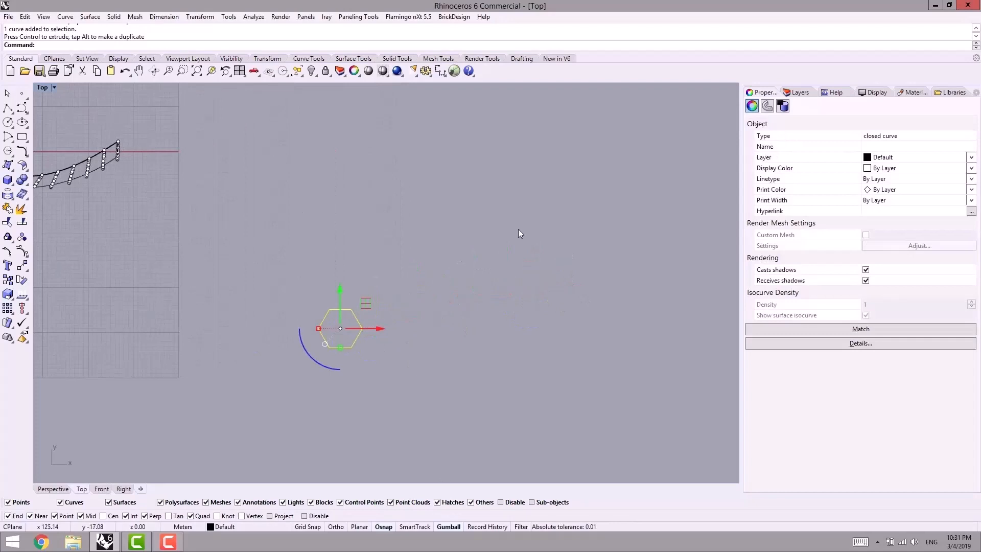
pyautogui.click(7, 309)
pyautogui.moveTo(323, 281); pyautogui.dragTo(278, 282, button='right')
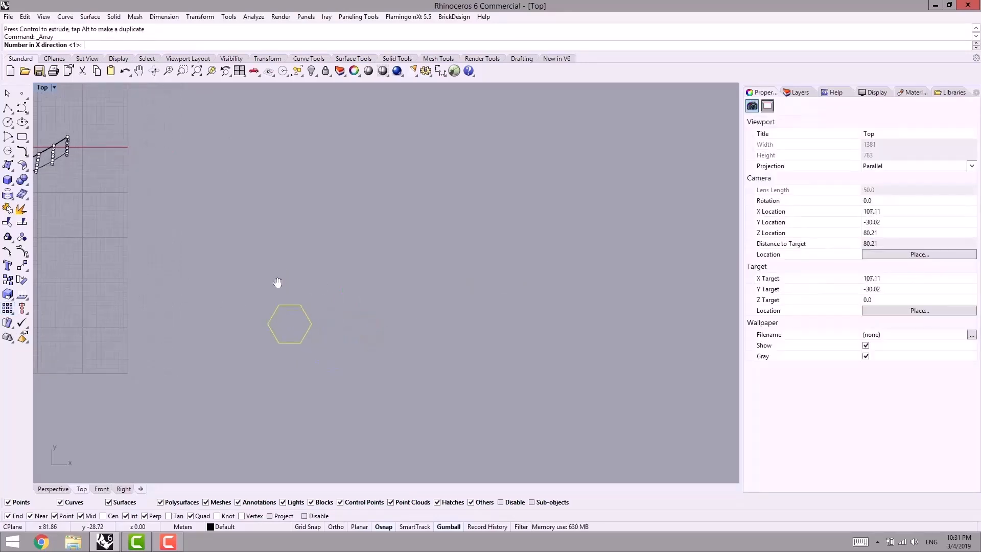
pyautogui.write('8')
pyautogui.press('Return')
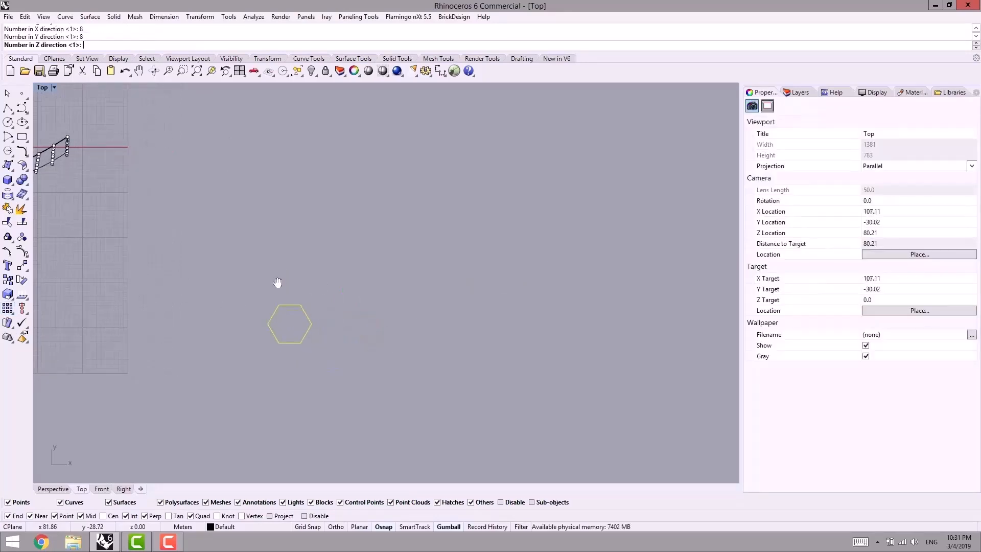
pyautogui.press('Return')
pyautogui.click(279, 342)
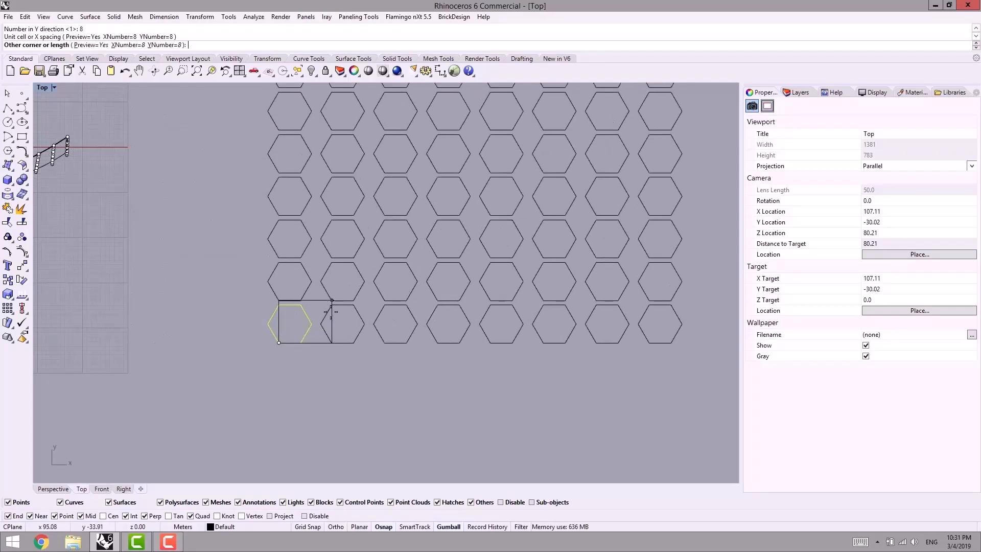
pyautogui.press('Escape')
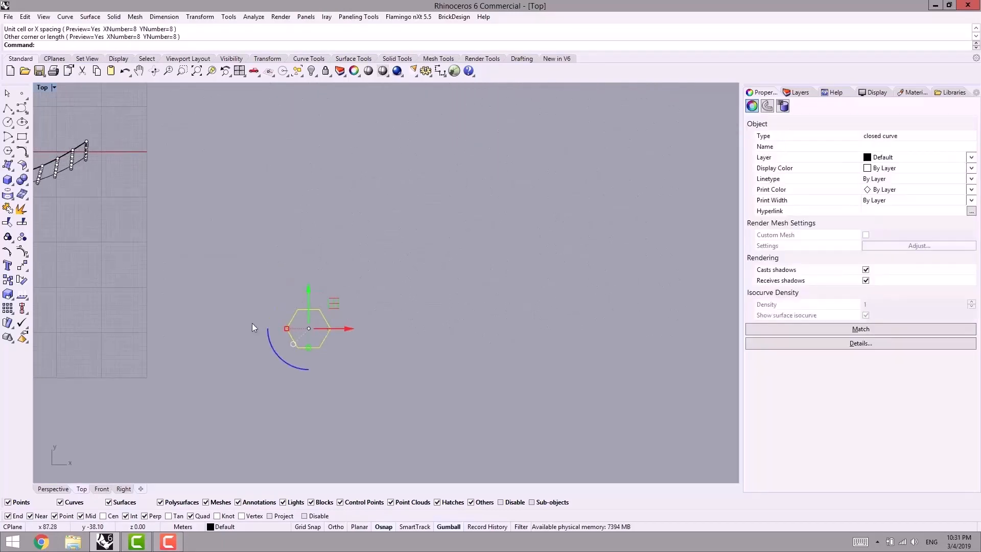
# Copy the hexagon from its lower-left corner to its right corner, and select both adjoining hexagons.
pyautogui.click(7, 293)
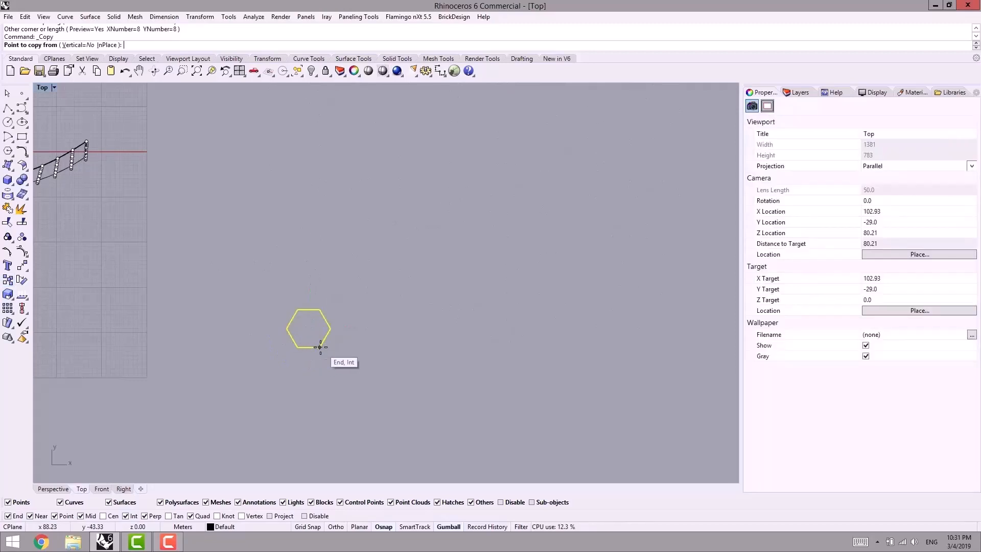
pyautogui.click(297, 348)
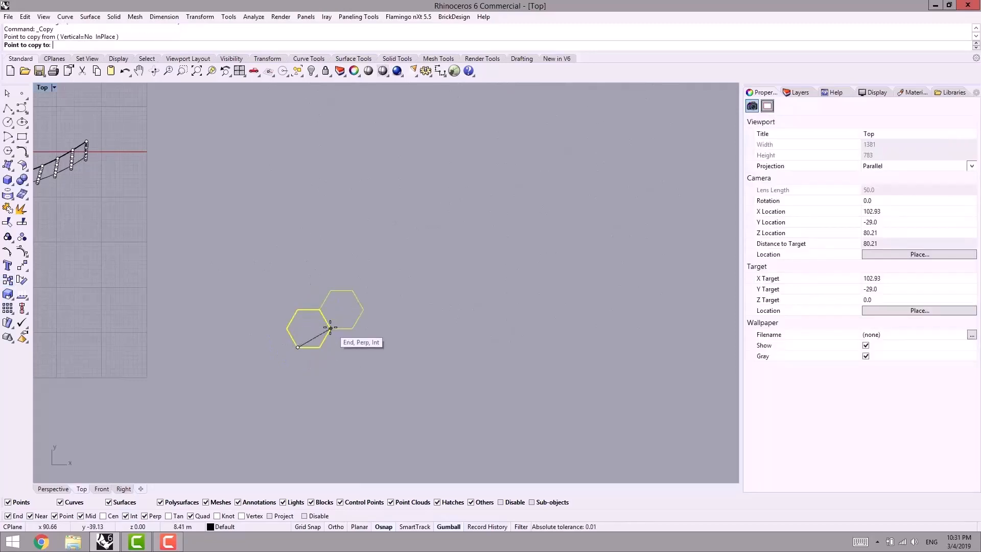
pyautogui.click(331, 327)
pyautogui.moveTo(422, 401); pyautogui.dragTo(253, 259)
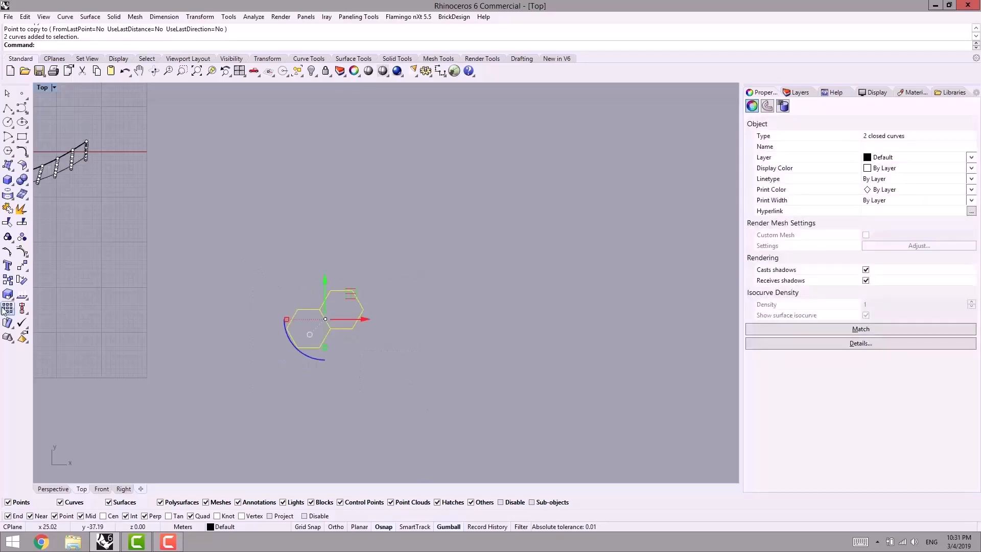
pyautogui.click(6, 309)
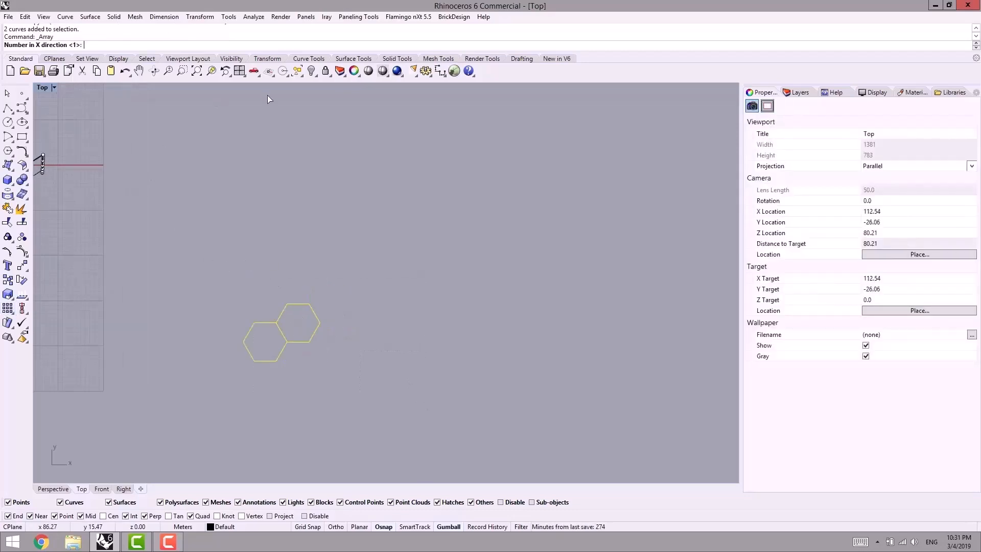
pyautogui.write('8')
pyautogui.press('Return')
pyautogui.write('8')
pyautogui.press('Return')
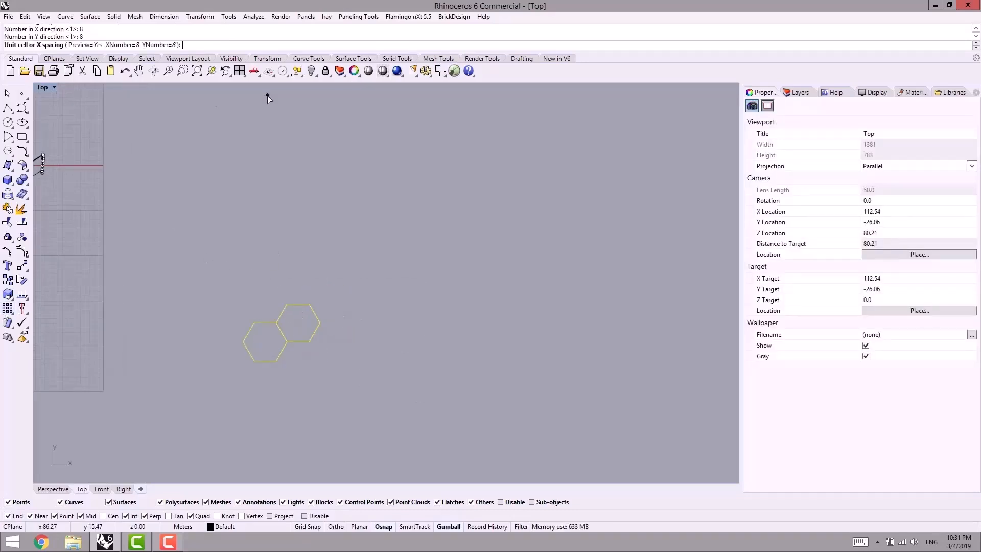
pyautogui.press('Return')
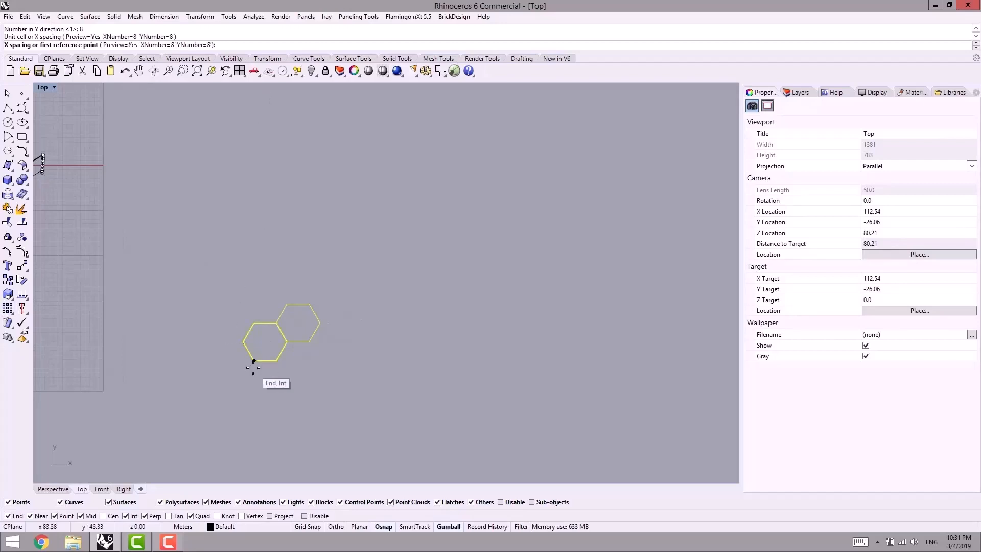
pyautogui.click(255, 361)
pyautogui.press('Escape')
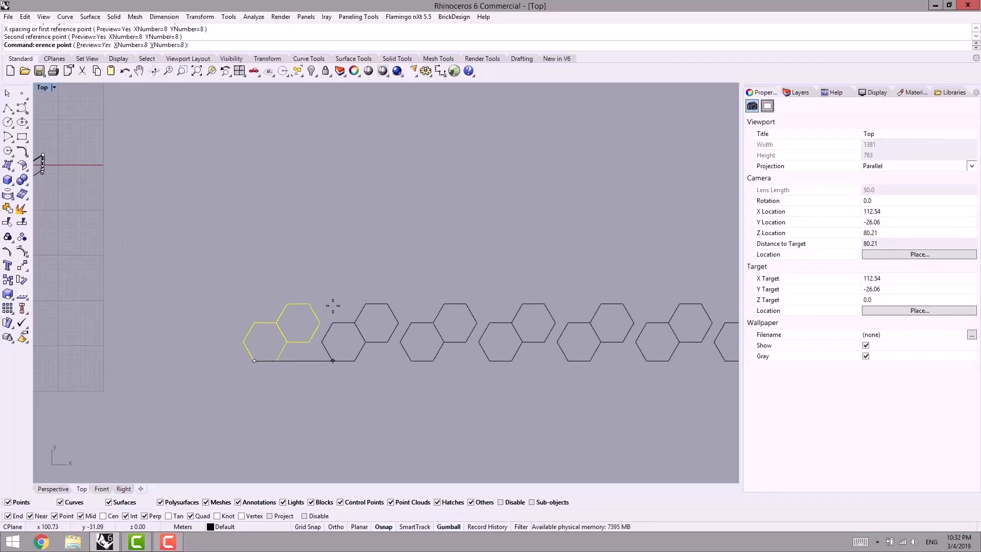
# Array the two joined hexagons 8 by 8, with the unit cell running from the first hexagon's lower-left corner to the second's right corner.
pyautogui.press('Return')
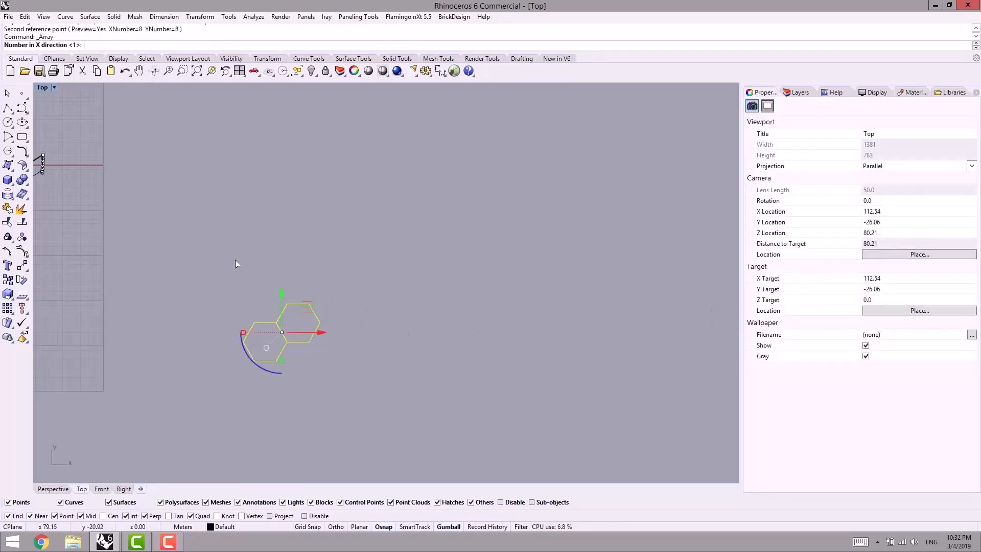
pyautogui.write('8')
pyautogui.press('Return')
pyautogui.press('Return')
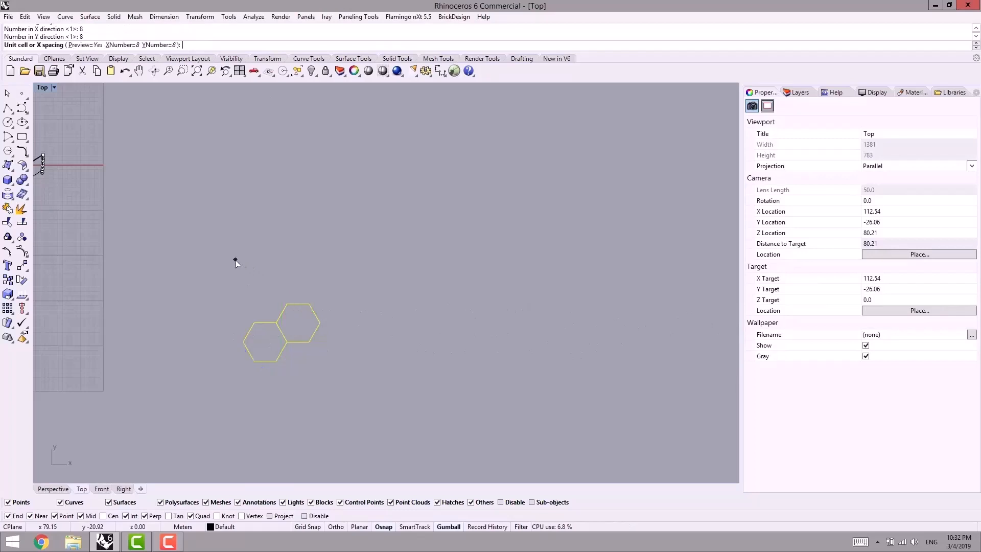
pyautogui.click(254, 360)
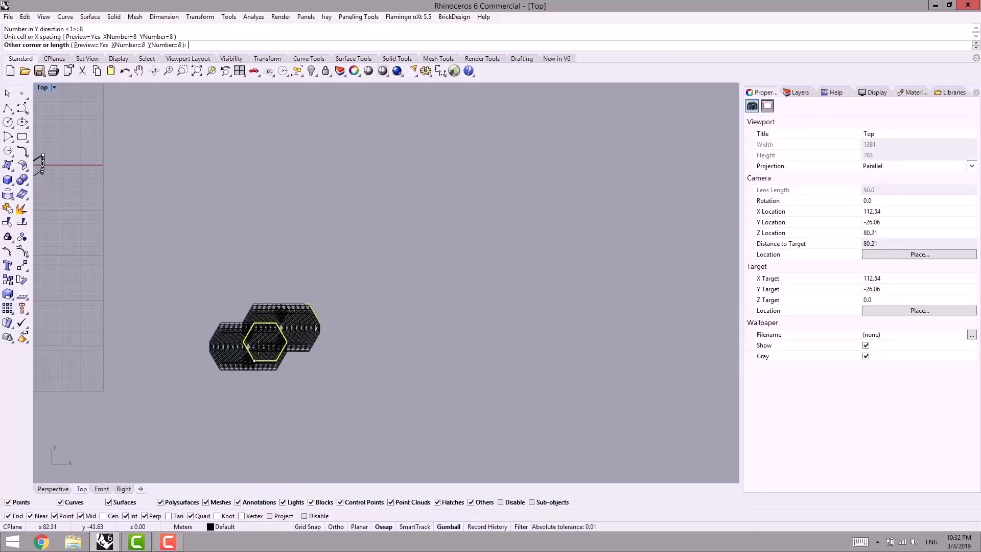
pyautogui.scroll(-2, 265, 358)
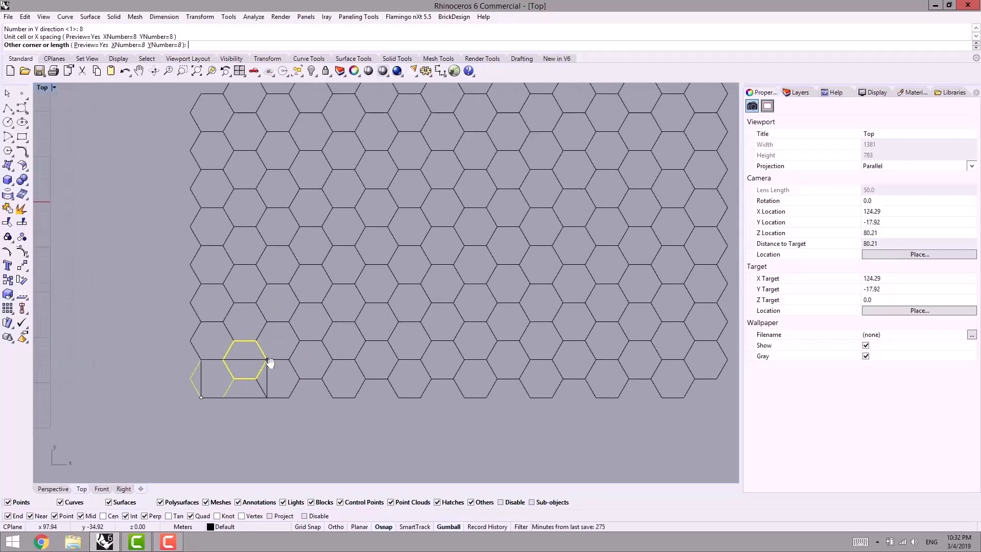
pyautogui.moveTo(265, 357); pyautogui.dragTo(234, 382, button='right')
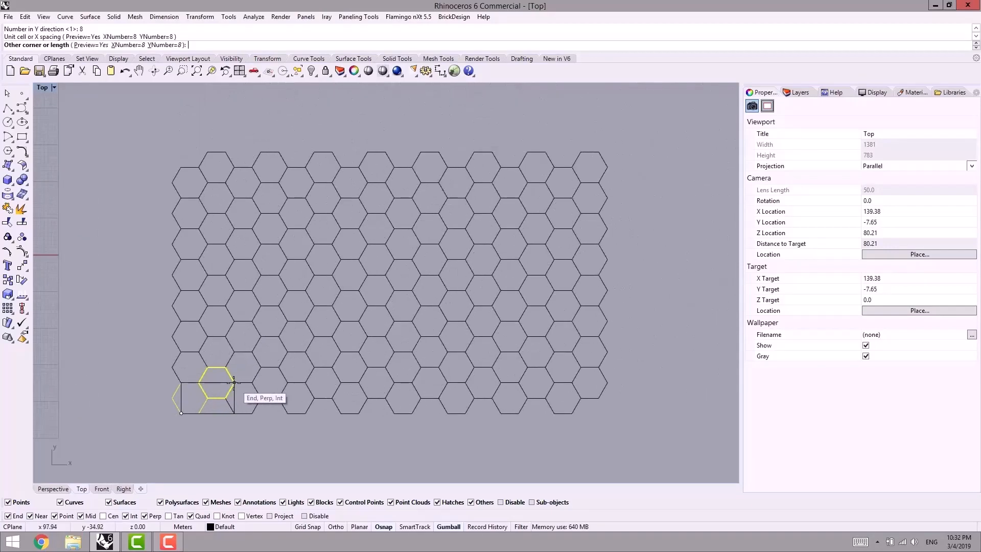
pyautogui.click(234, 382)
pyautogui.moveTo(119, 435); pyautogui.dragTo(175, 394, button='right')
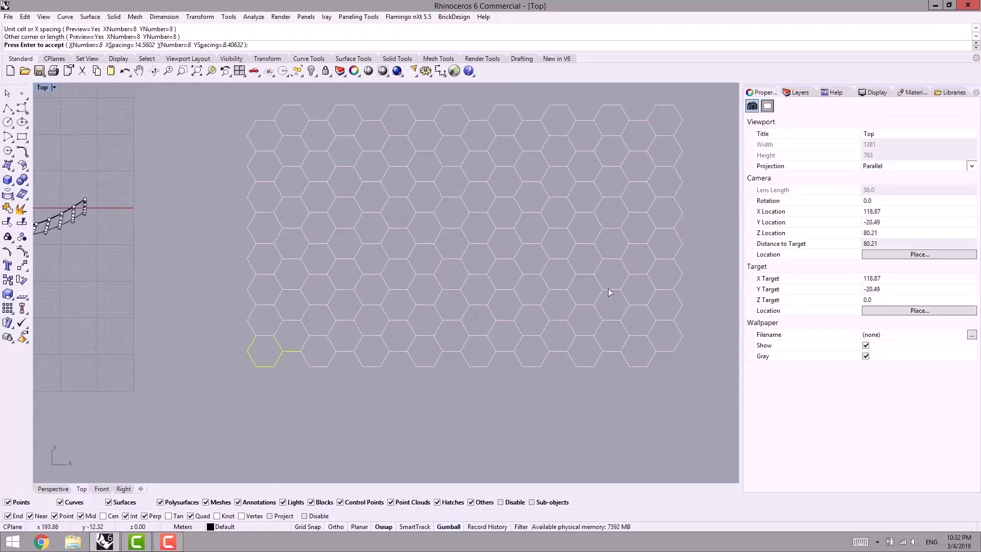
pyautogui.rightClick(225, 296)
# Copy the original hexagon below the wavy surface from its lower-left corner to its right corner.
pyautogui.click(160, 367)
pyautogui.scroll(-6, 158, 377)
pyautogui.moveTo(158, 377); pyautogui.dragTo(348, 374, button='right')
pyautogui.scroll(8, 261, 372)
pyautogui.moveTo(264, 372); pyautogui.dragTo(321, 369, button='right')
pyautogui.click(145, 319)
pyautogui.click(7, 280)
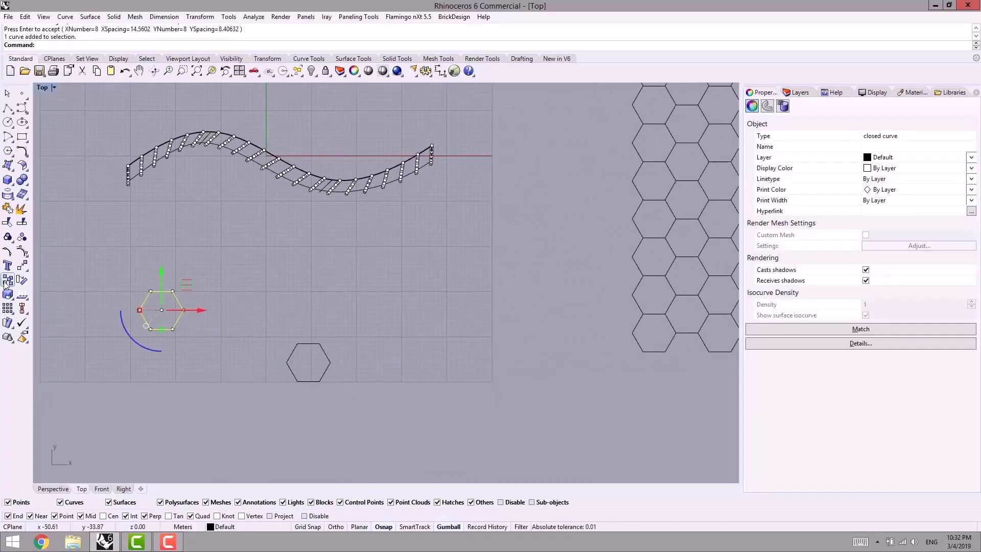
pyautogui.click(151, 330)
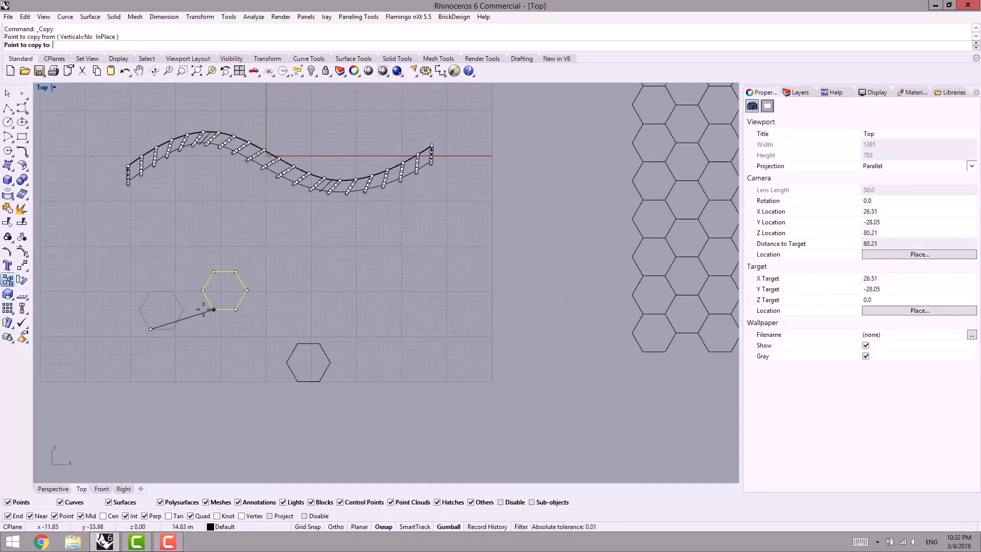
pyautogui.click(183, 310)
pyautogui.rightClick(296, 277)
pyautogui.moveTo(270, 231); pyautogui.dragTo(338, 246, button='right')
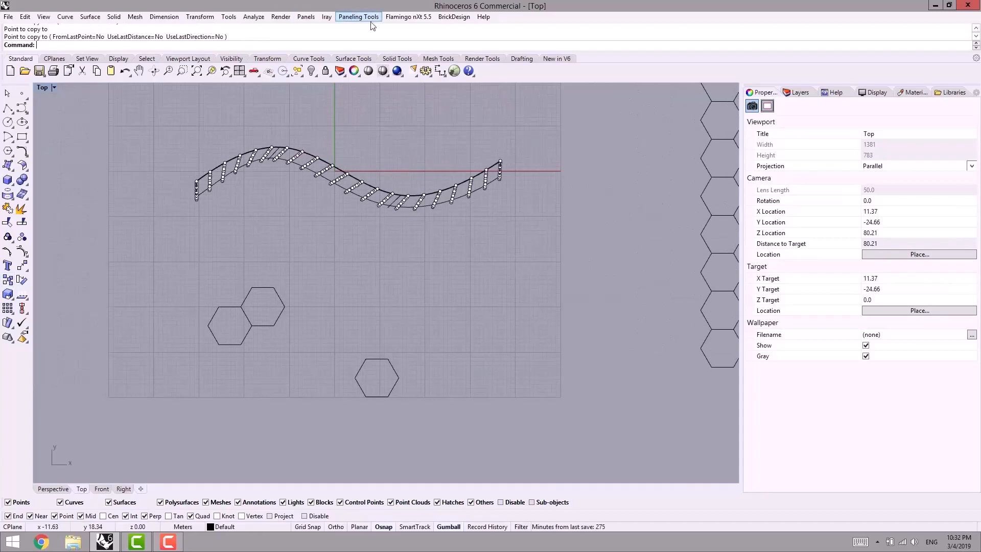
# Try Panel Custom 2D on the wavy surface's point grid without a base surface, using the two joined hexagons as the module.
pyautogui.click(357, 17)
pyautogui.moveTo(331, 43)
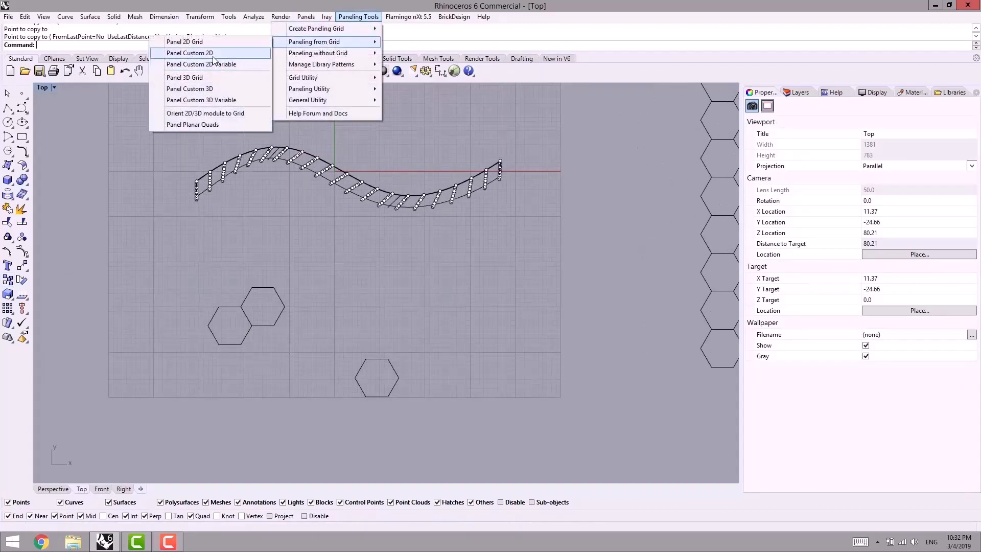
pyautogui.click(230, 54)
pyautogui.moveTo(204, 237); pyautogui.dragTo(234, 231, button='right')
pyautogui.click(239, 185)
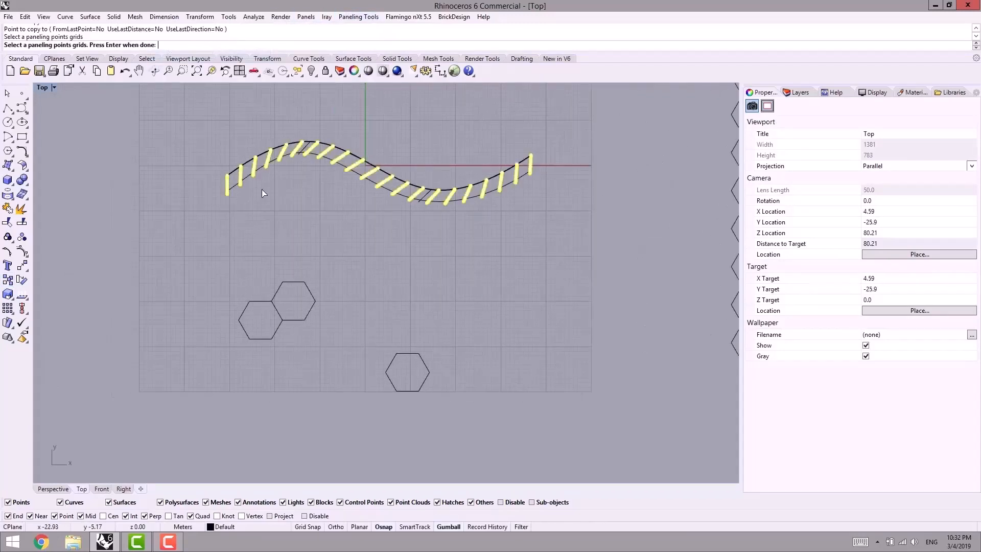
pyautogui.press('Return')
pyautogui.press('Return')
pyautogui.moveTo(216, 351); pyautogui.dragTo(217, 353)
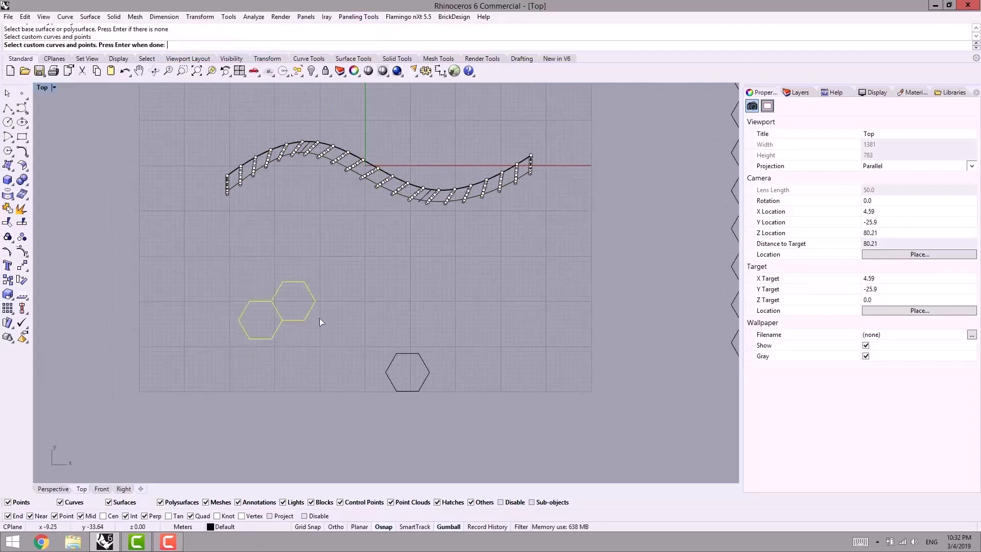
pyautogui.moveTo(333, 309); pyautogui.dragTo(256, 321, button='right')
pyautogui.press('Return')
pyautogui.moveTo(223, 356); pyautogui.dragTo(212, 373, button='right')
pyautogui.scroll(4, 207, 313)
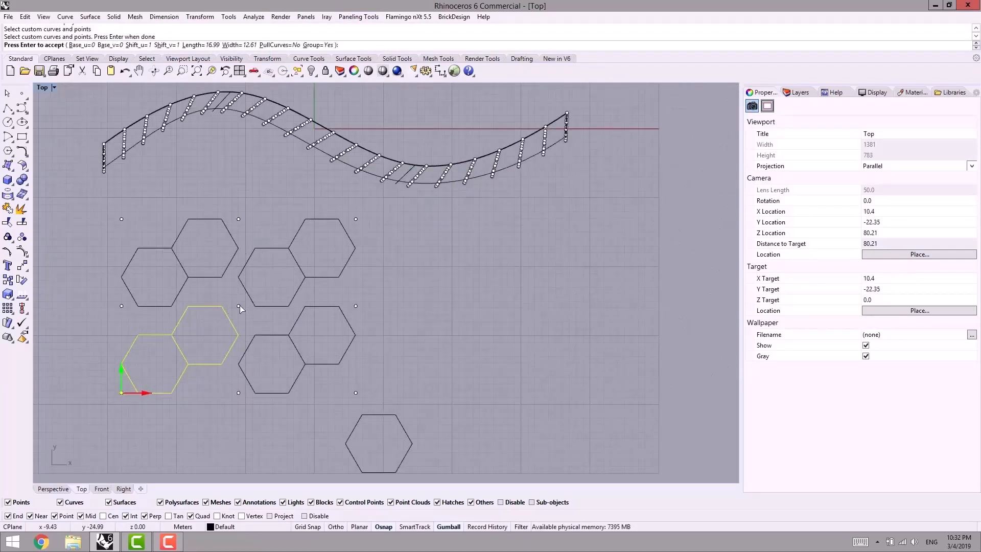
pyautogui.moveTo(105, 309); pyautogui.dragTo(145, 283, button='right')
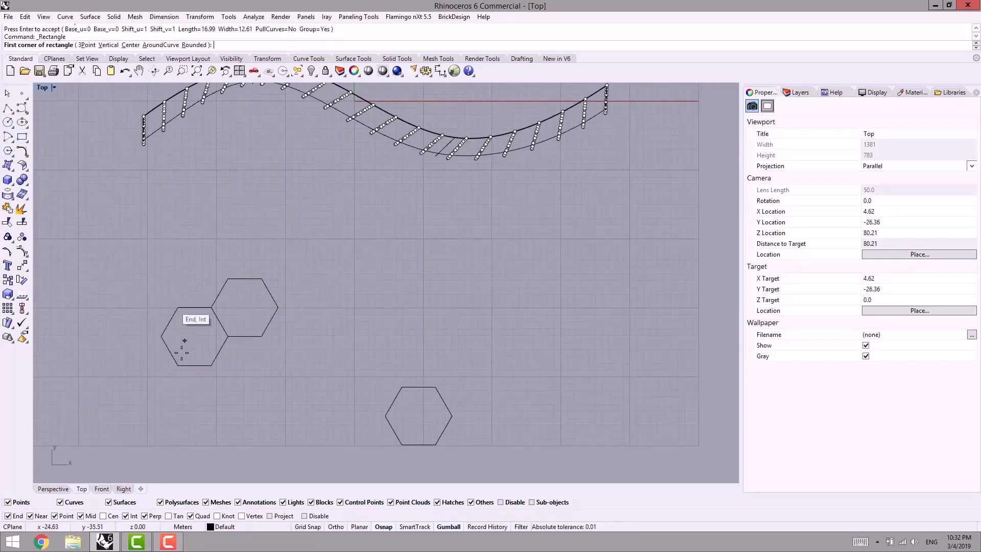
# With SmartTrack on, draw a temporary rectangle bounding the two joined hexagons, and delete it.
pyautogui.click(429, 528)
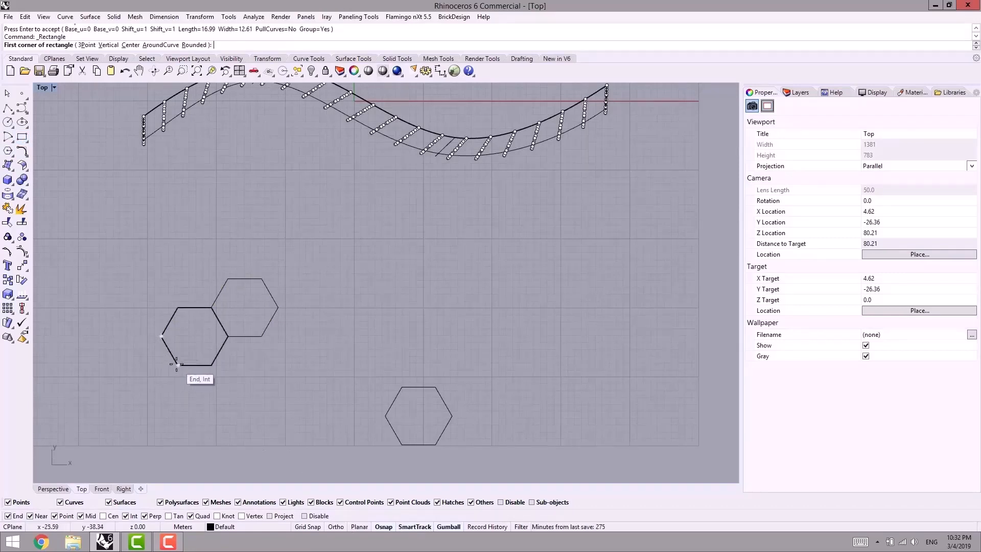
pyautogui.click(161, 364)
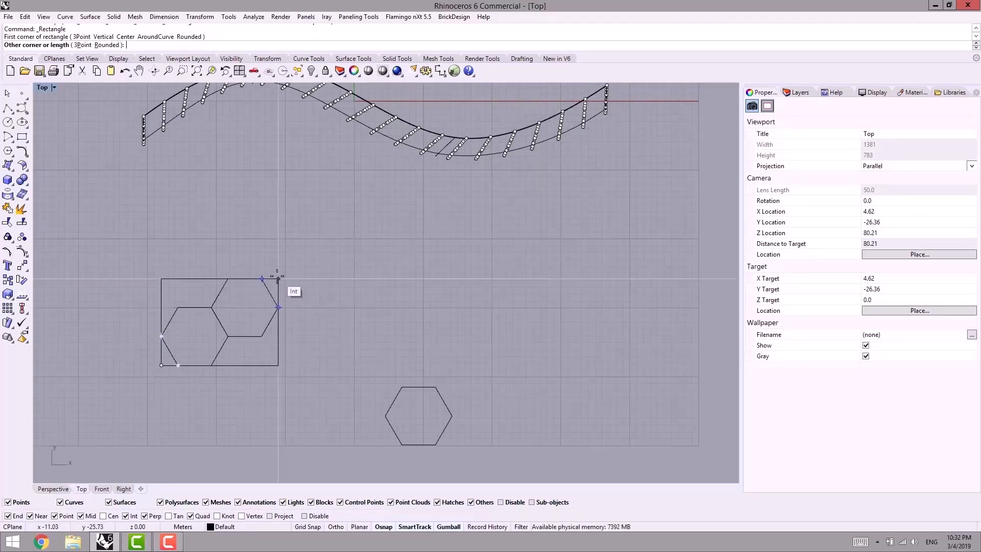
pyautogui.click(279, 278)
pyautogui.moveTo(327, 306); pyautogui.dragTo(355, 351, button='right')
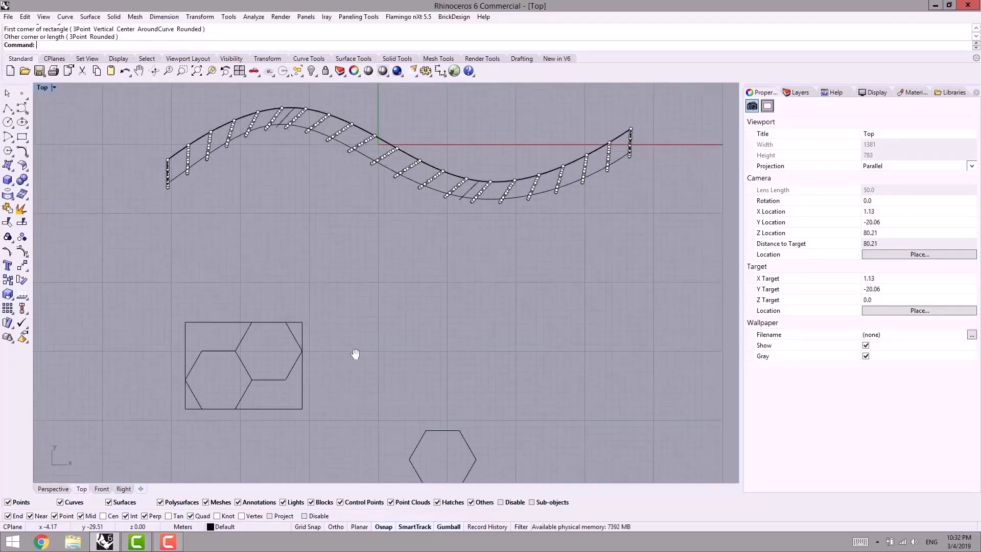
pyautogui.click(304, 326)
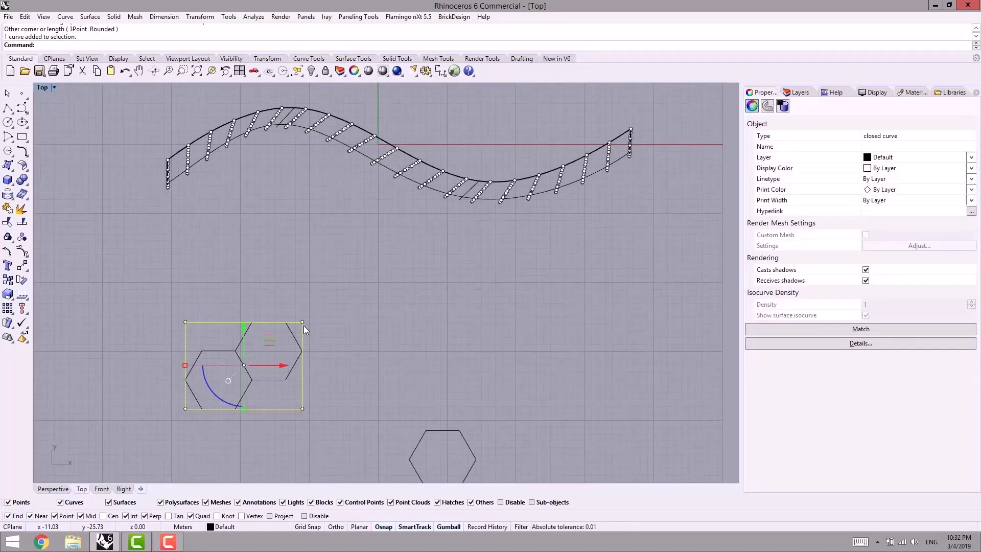
pyautogui.press('Delete')
# Restart Panel Custom 2D with the surface's point grid, no base surface, and both joined hexagons as the custom curves.
pyautogui.rightClick(336, 28)
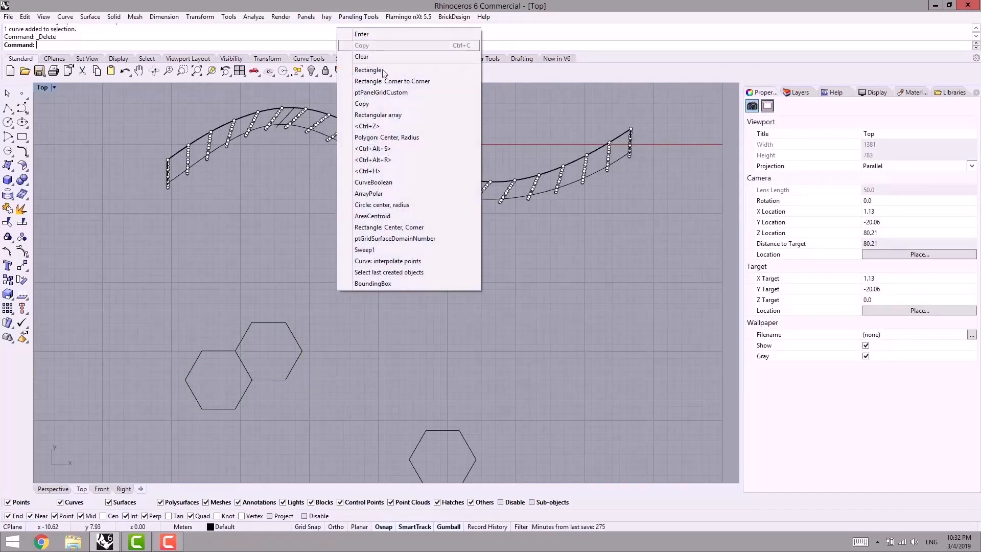
pyautogui.click(388, 93)
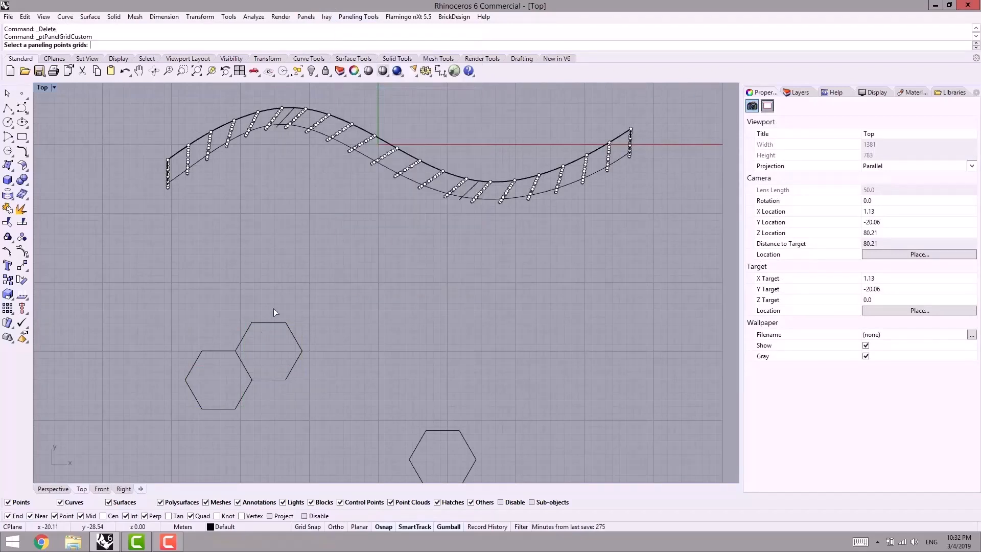
pyautogui.click(231, 149)
pyautogui.press('Return')
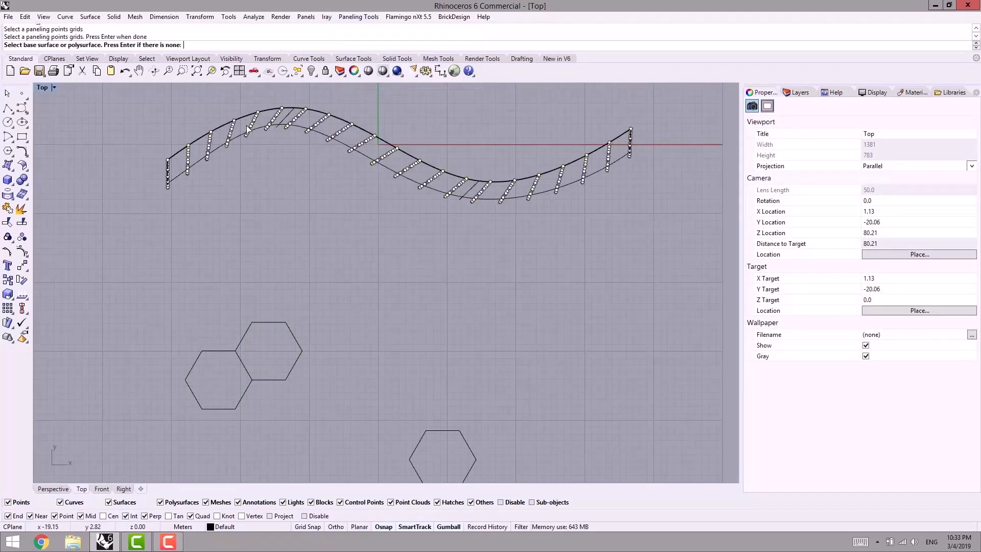
pyautogui.press('Return')
pyautogui.moveTo(306, 286); pyautogui.dragTo(135, 455)
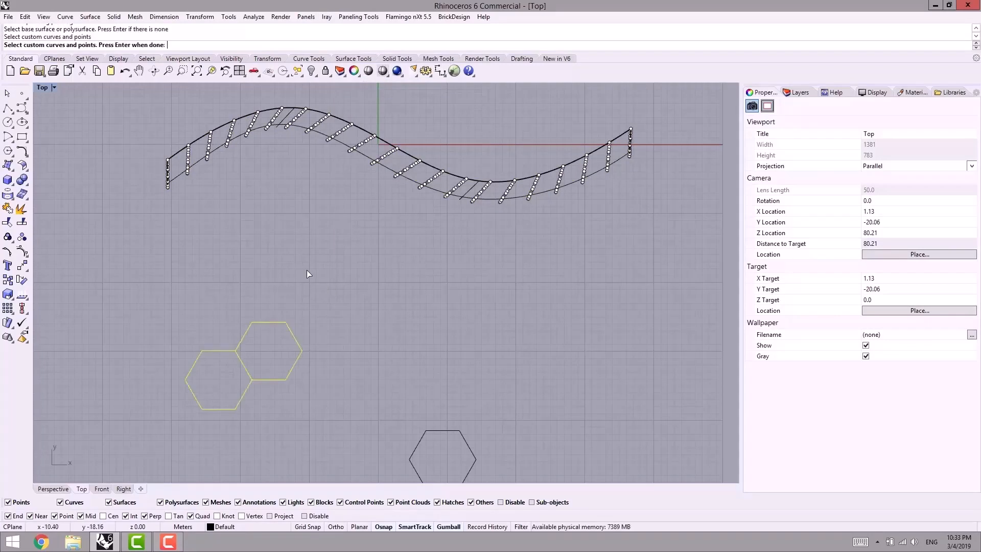
pyautogui.press('Return')
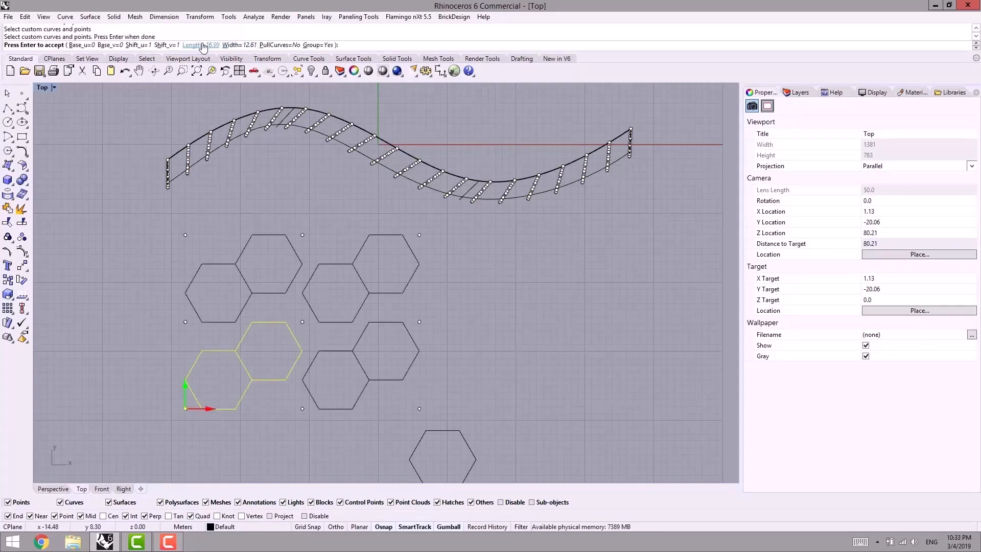
# Try module widths of 11, 16 and 10 to adjust the vertical spacing of the previewed hexagons.
pyautogui.click(243, 45)
pyautogui.write('11')
pyautogui.press('Return')
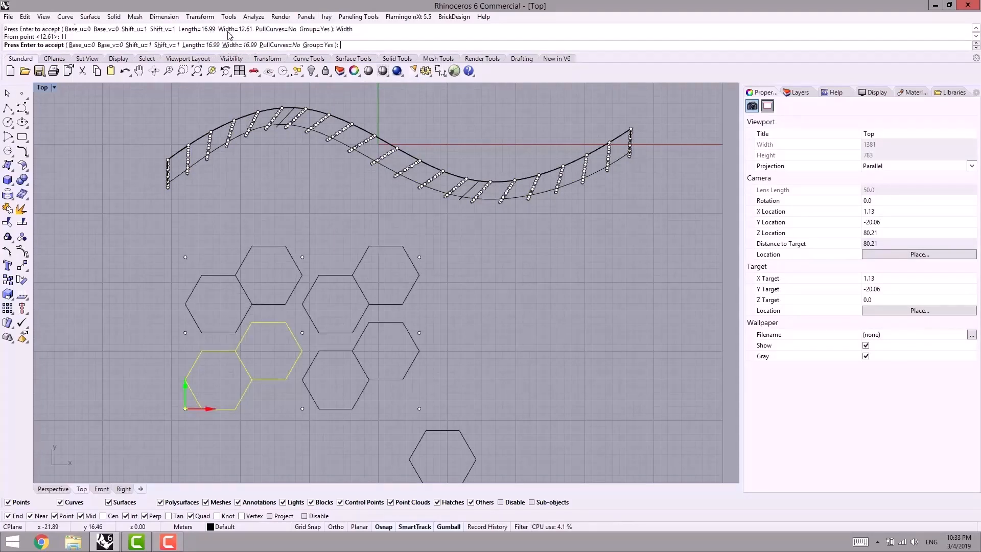
pyautogui.click(249, 46)
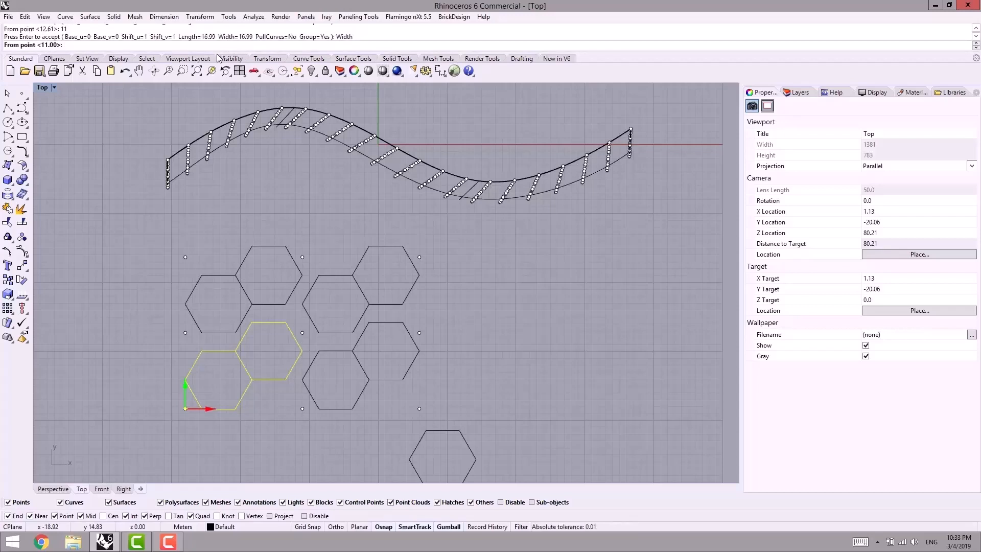
pyautogui.write('16')
pyautogui.press('Return')
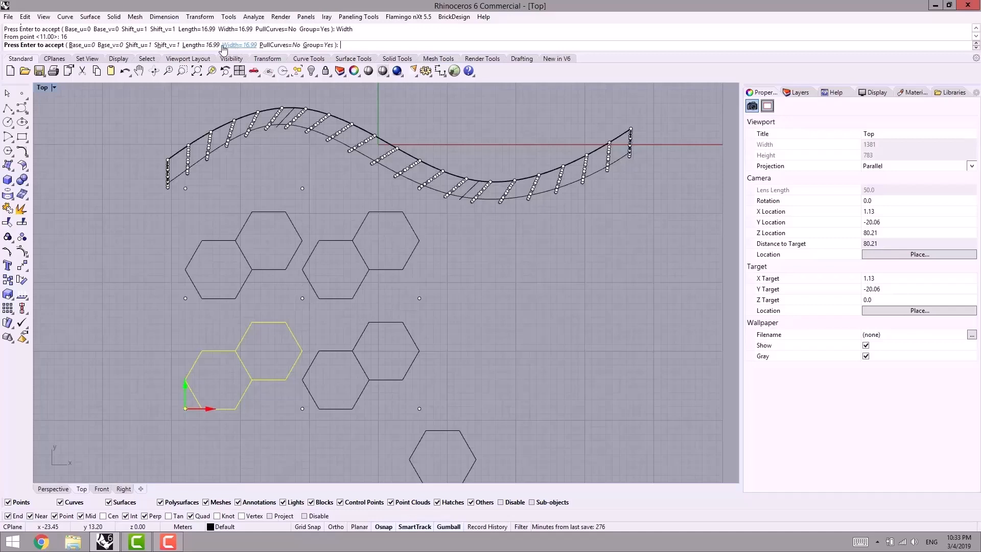
pyautogui.click(240, 47)
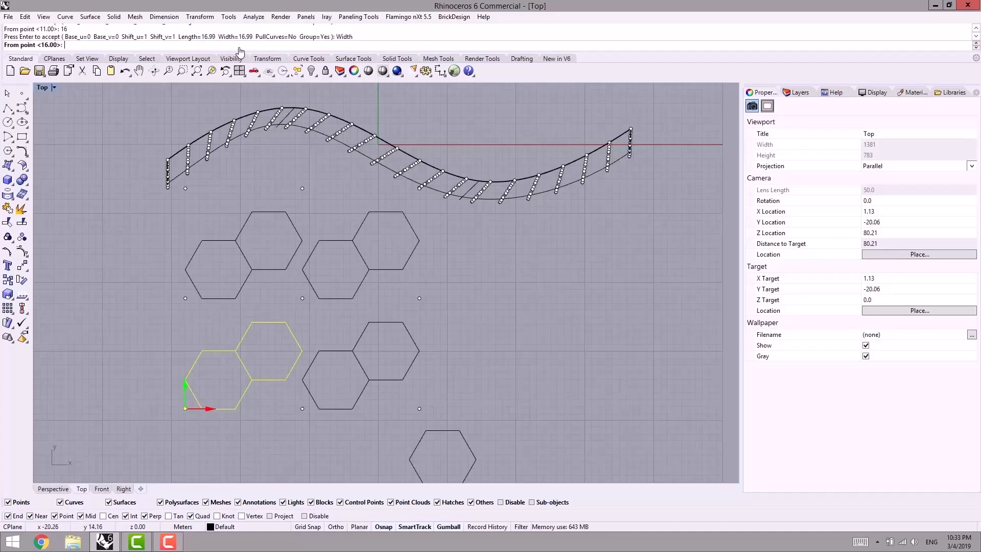
pyautogui.write('10')
pyautogui.press('Return')
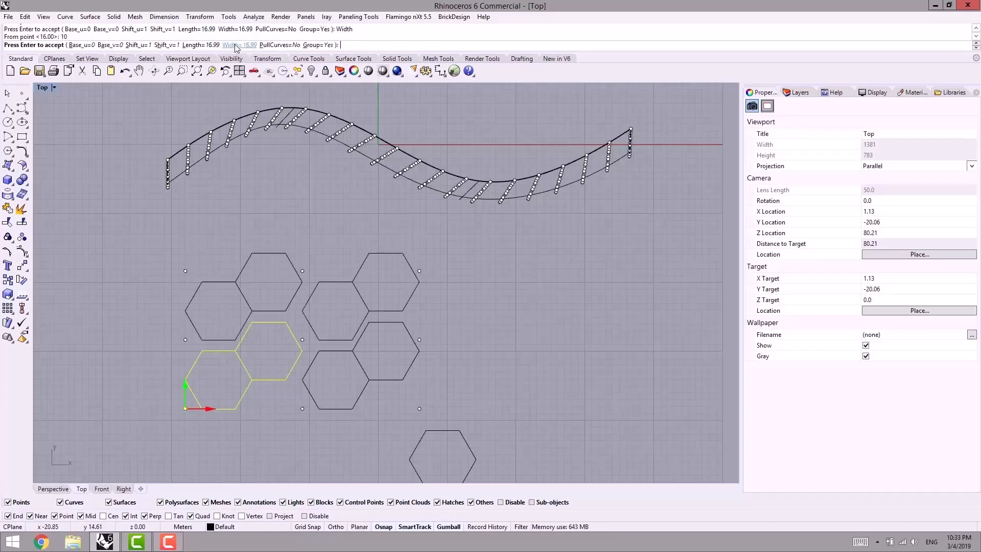
# Try module lengths of 16 and 15 to tighten the horizontal spacing of the previewed hexagons.
pyautogui.click(202, 45)
pyautogui.write('16')
pyautogui.press('Return')
pyautogui.click(201, 44)
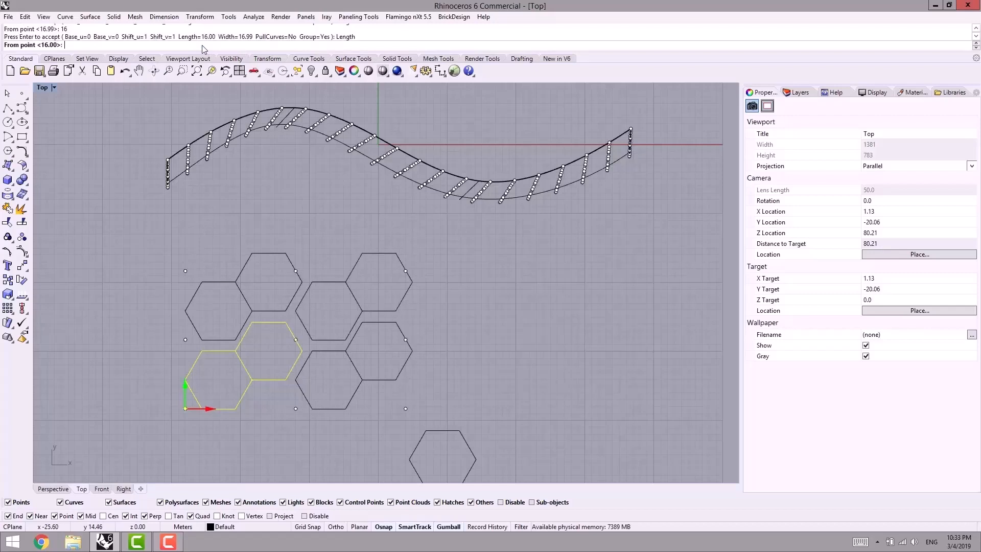
pyautogui.write('15')
pyautogui.press('Return')
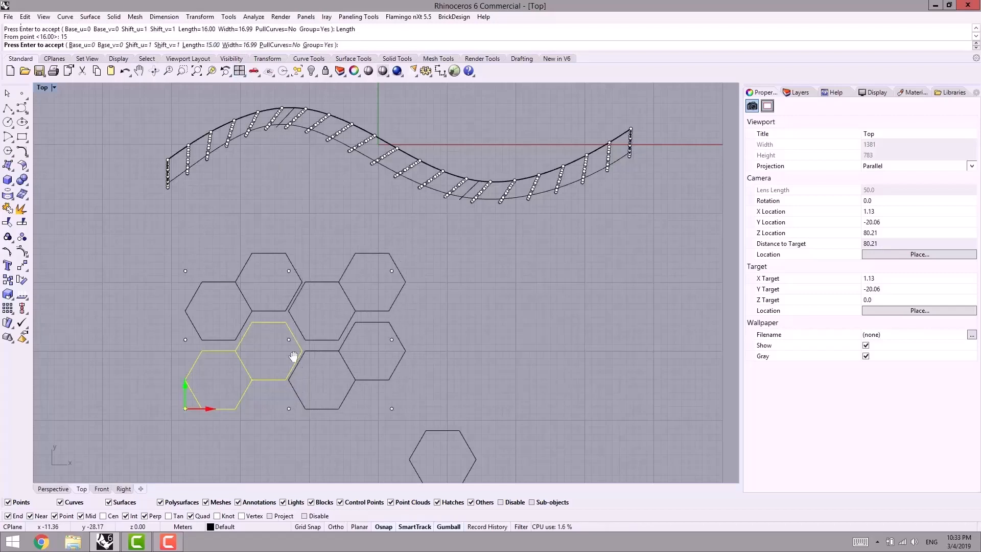
# Cancel the custom paneling and delete the upper-right hexagon of the joined pair.
pyautogui.moveTo(236, 328); pyautogui.dragTo(218, 345, button='right')
pyautogui.moveTo(279, 345); pyautogui.dragTo(292, 305, button='right')
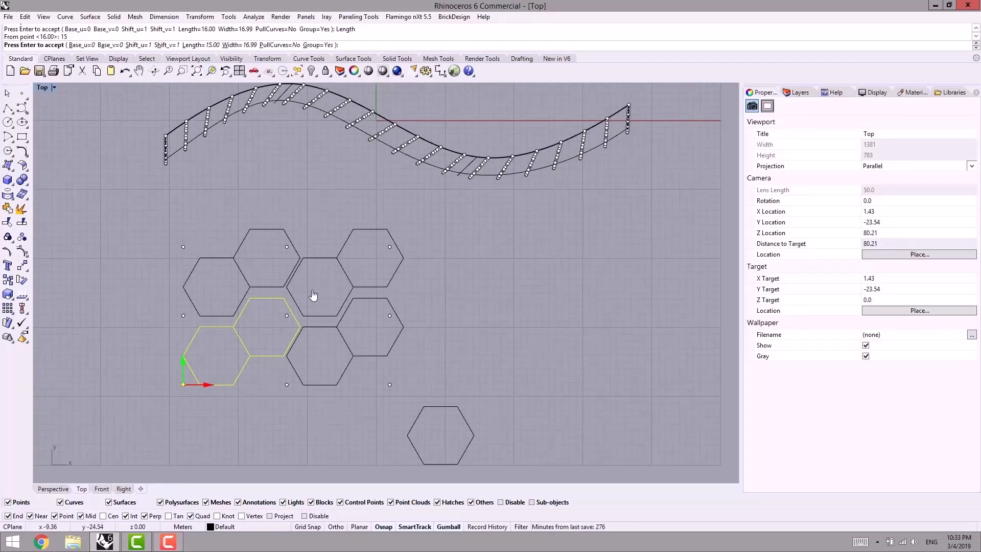
pyautogui.press('Escape')
pyautogui.moveTo(314, 285); pyautogui.dragTo(282, 335)
pyautogui.press('Delete')
# Examine the two single hexagons and the arrayed honeycomb field beside the wavy surface.
pyautogui.scroll(-10, 294, 337)
pyautogui.moveTo(317, 349); pyautogui.dragTo(201, 331, button='right')
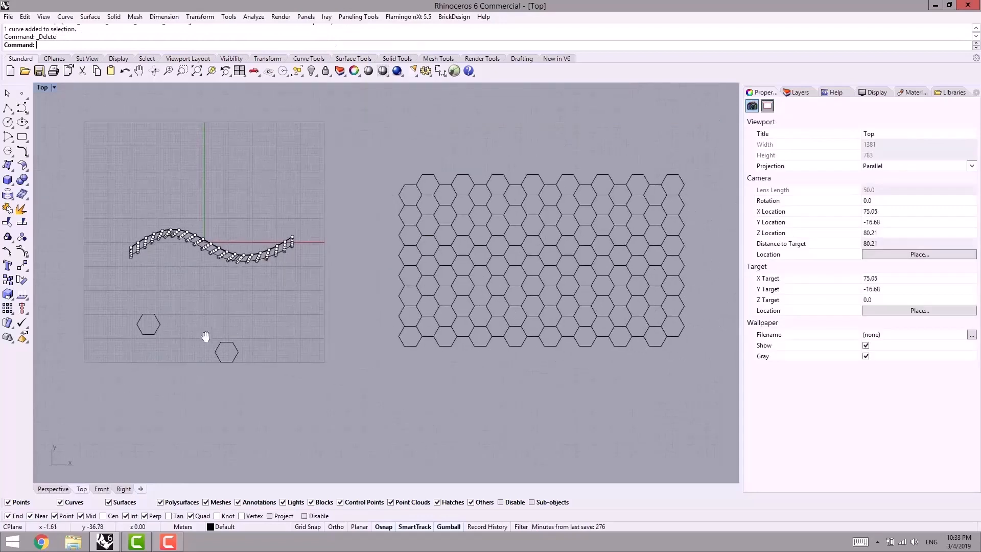
pyautogui.scroll(6, 286, 304)
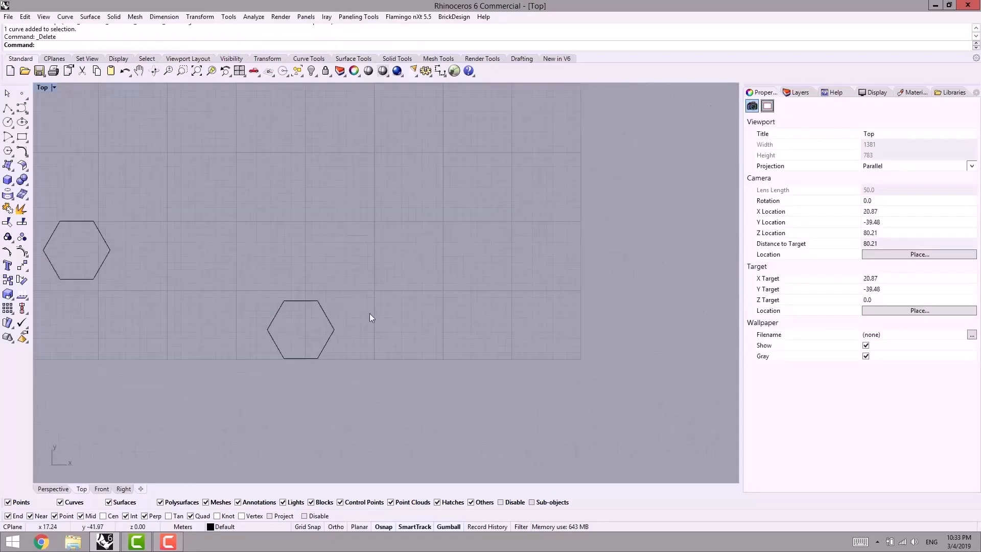
pyautogui.scroll(-3, 369, 314)
pyautogui.moveTo(346, 329); pyautogui.dragTo(232, 305, button='right')
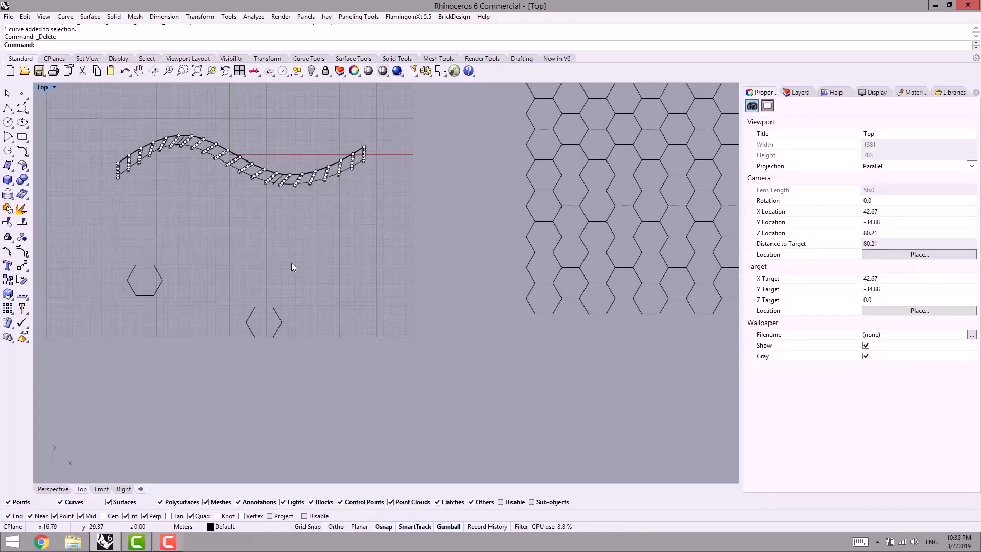
pyautogui.moveTo(526, 235); pyautogui.dragTo(284, 200, button='right')
pyautogui.moveTo(309, 349); pyautogui.dragTo(516, 311, button='right')
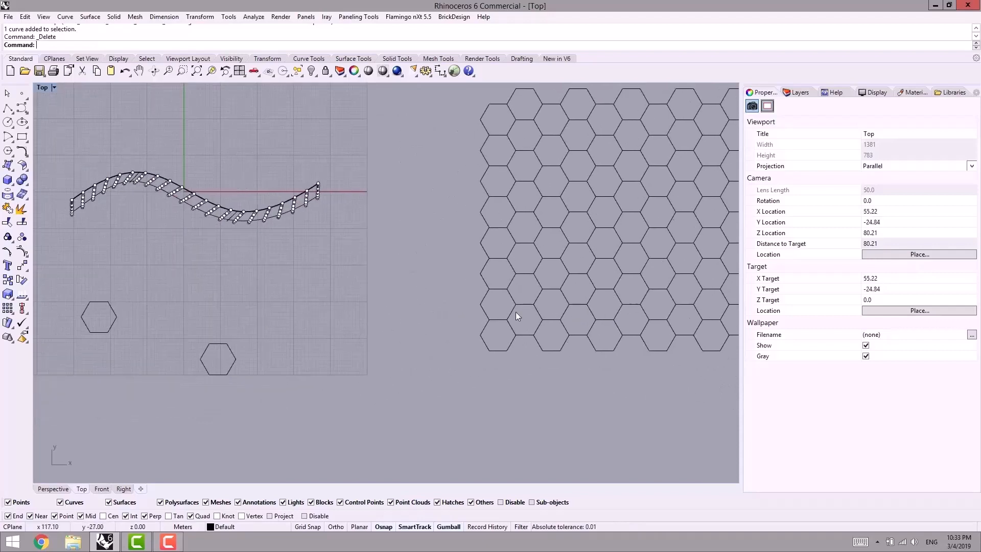
# Copy the lower hexagon to edge-sharing positions directly above it and at its upper right, snapping vertex to vertex.
pyautogui.moveTo(272, 343); pyautogui.dragTo(333, 337, button='right')
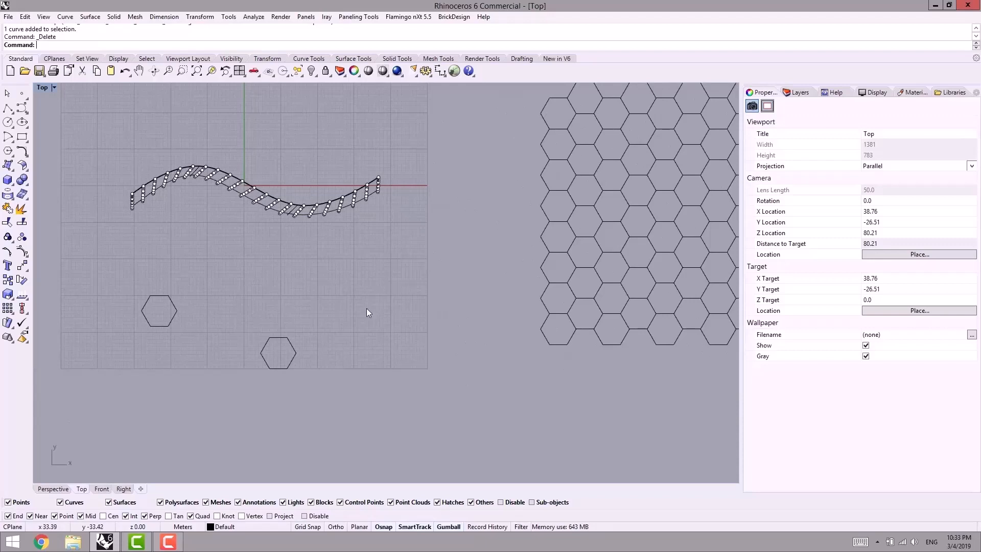
pyautogui.moveTo(407, 324); pyautogui.dragTo(276, 328, button='right')
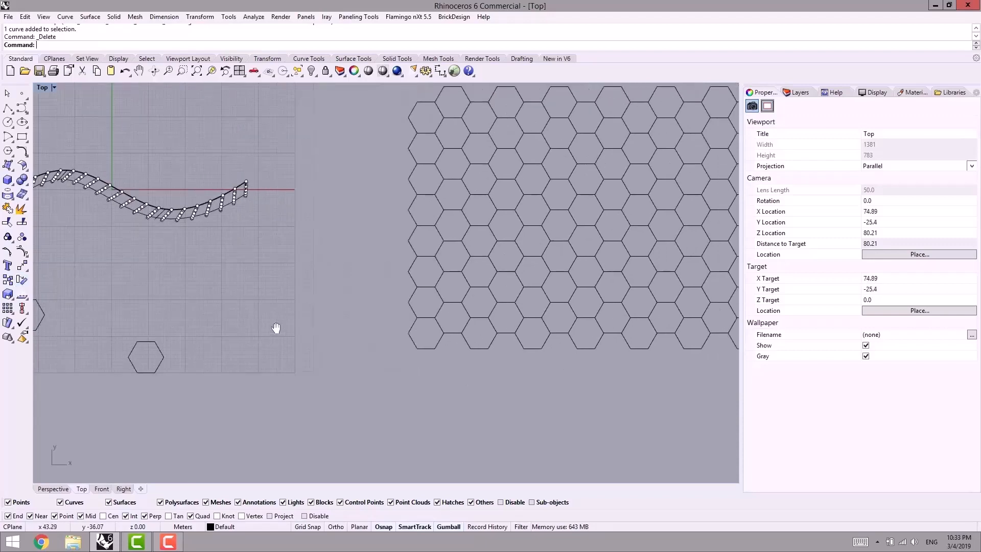
pyautogui.click(153, 350)
pyautogui.moveTo(146, 356); pyautogui.dragTo(212, 345, button='right')
pyautogui.click(8, 281)
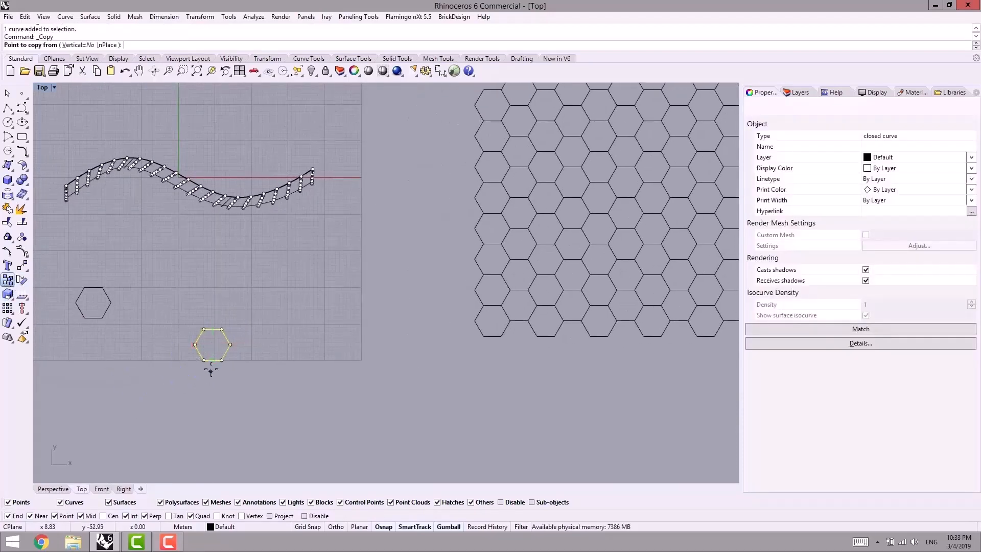
pyautogui.click(204, 360)
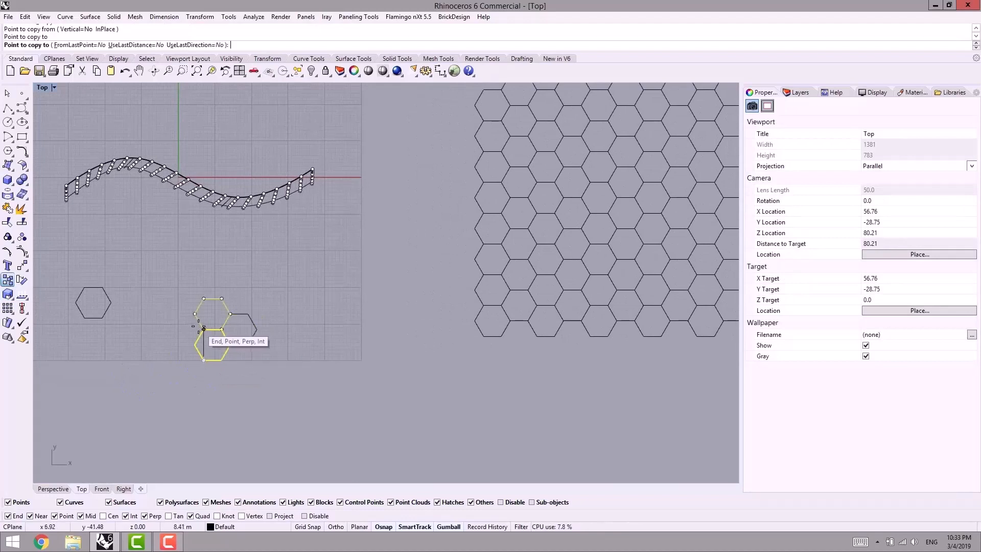
pyautogui.click(204, 329)
pyautogui.rightClick(248, 344)
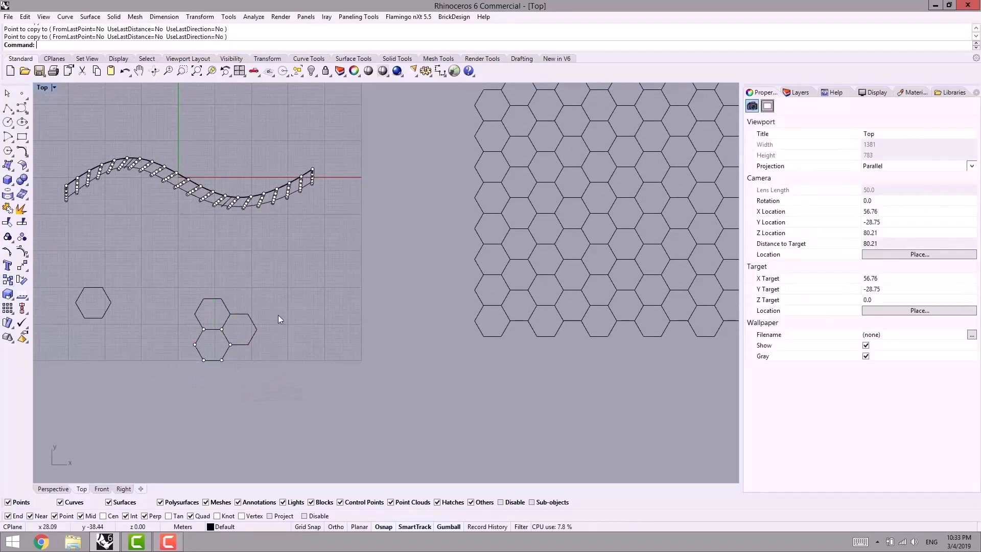
# Copy the upper-right hexagon to the bottom, lower-right, lower-left and upper-left positions, completing a ring of six around the central hexagon.
pyautogui.moveTo(247, 328); pyautogui.dragTo(243, 334)
pyautogui.rightClick(243, 332)
pyautogui.click(248, 314)
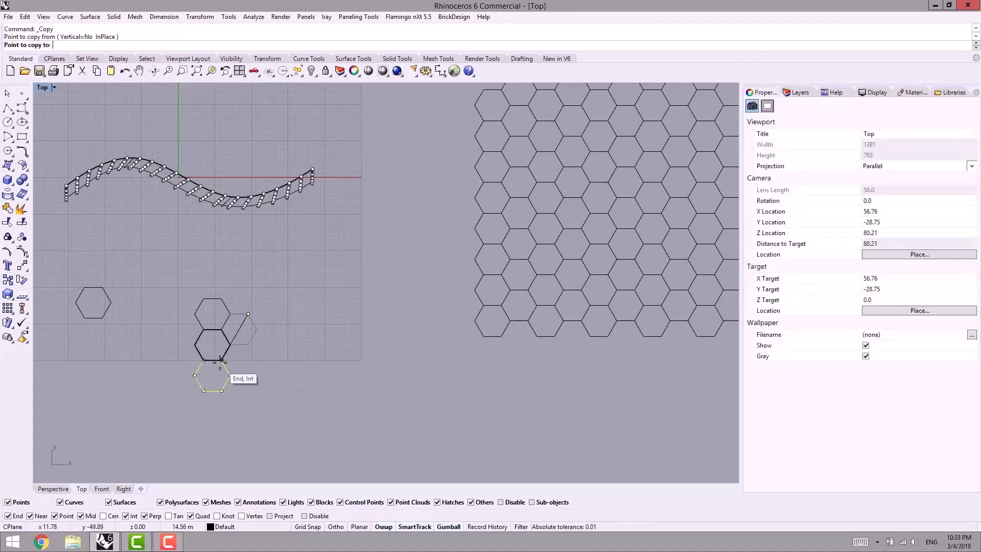
pyautogui.click(221, 360)
pyautogui.click(248, 344)
pyautogui.click(195, 344)
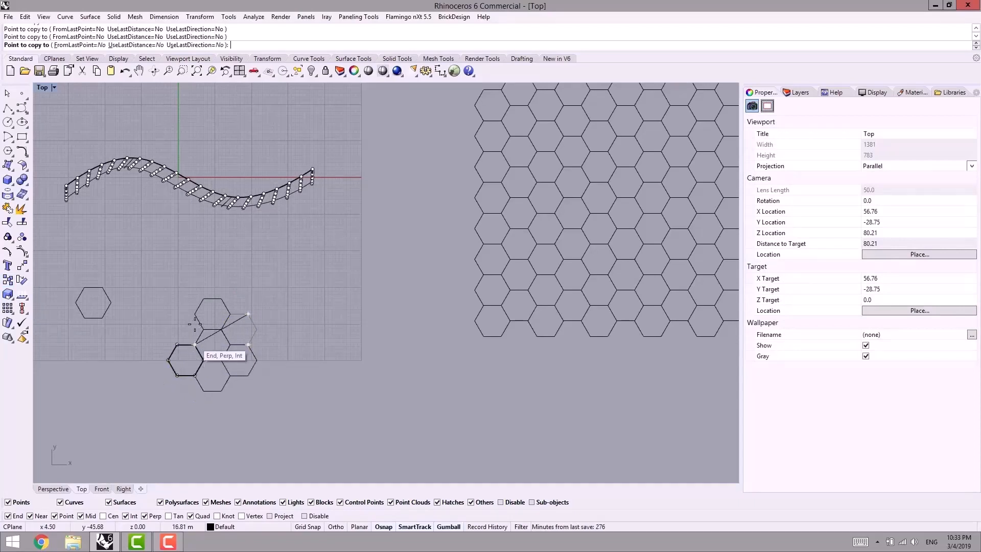
pyautogui.click(195, 313)
pyautogui.rightClick(263, 284)
# Draw a vertical line about 25 m long through the centres of the cluster's left hexagons, from its bottom edge level to its top edge level.
pyautogui.click(344, 275)
pyautogui.moveTo(260, 306); pyautogui.dragTo(368, 268, button='right')
pyautogui.scroll(4, 294, 305)
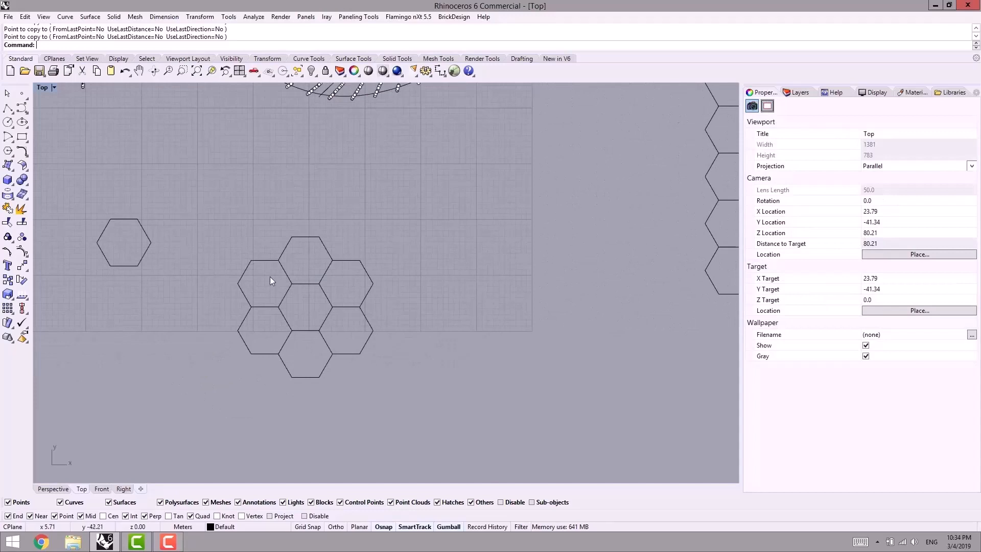
pyautogui.click(7, 107)
pyautogui.scroll(1, 284, 275)
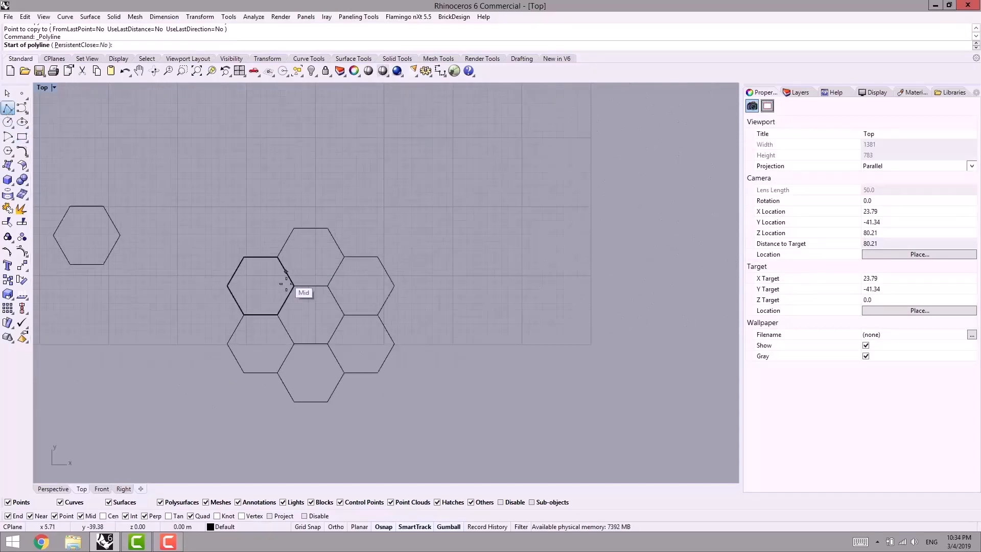
pyautogui.scroll(1, 286, 283)
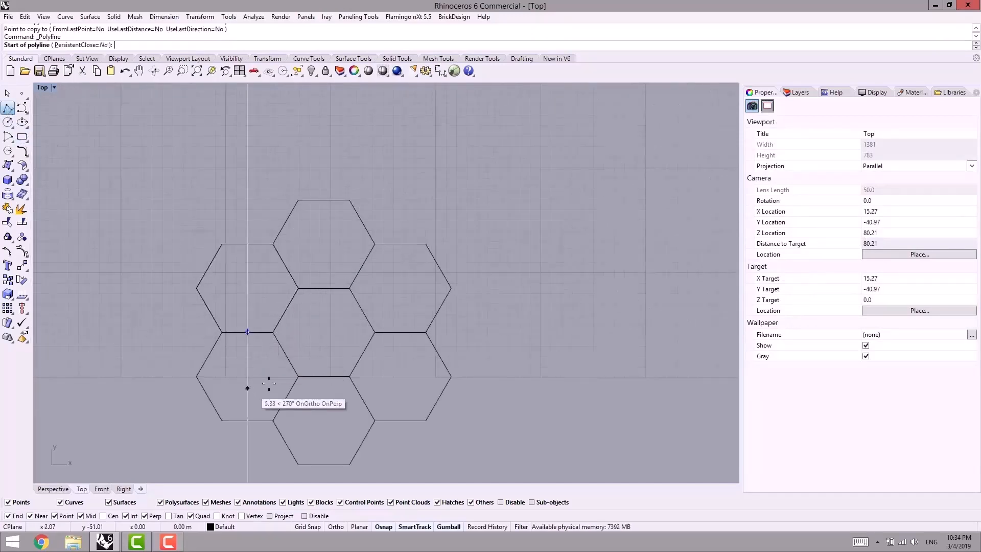
pyautogui.moveTo(298, 377)
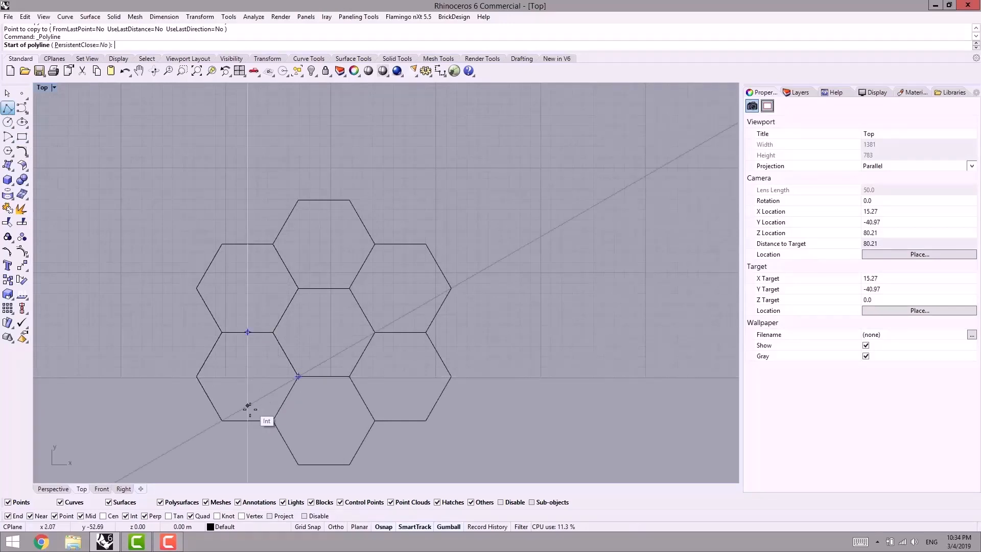
pyautogui.moveTo(247, 420)
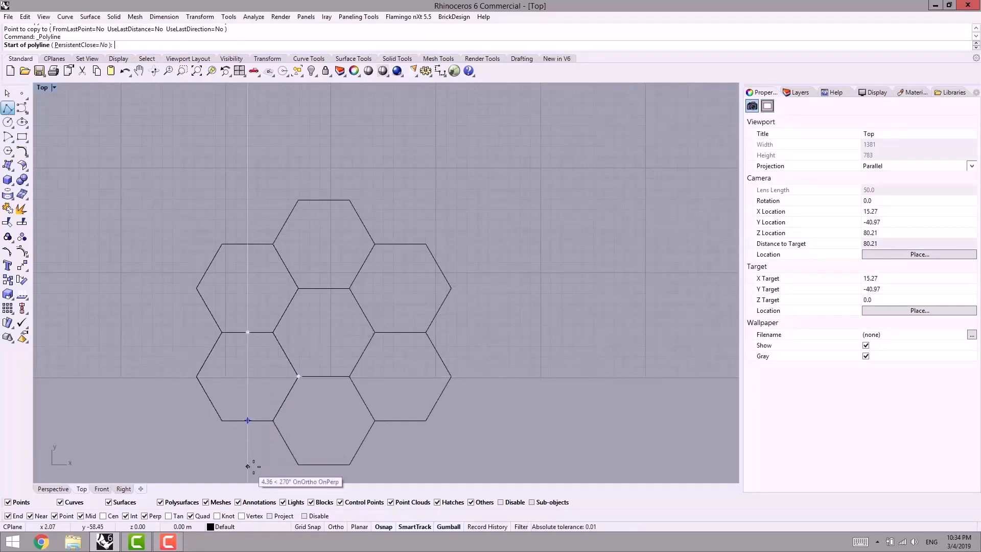
pyautogui.click(248, 465)
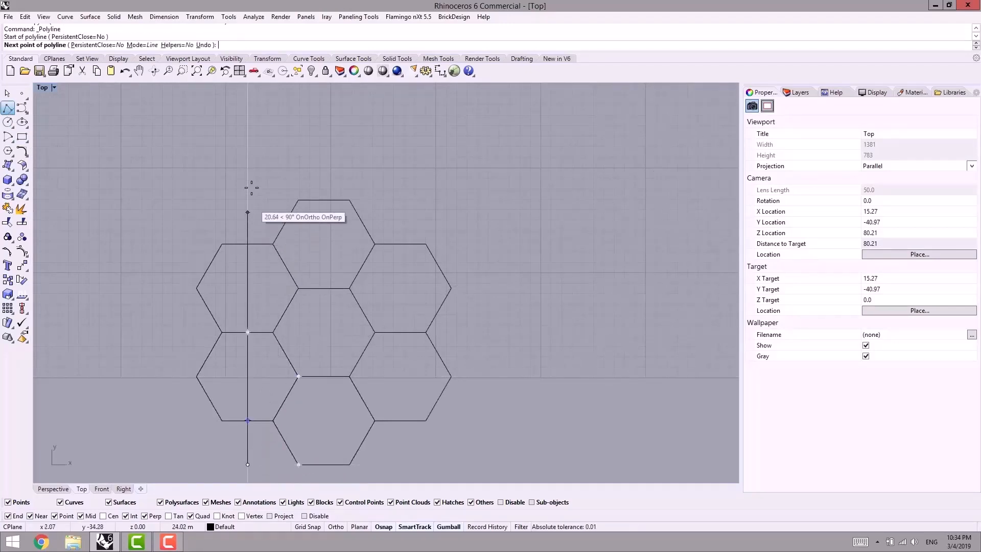
pyautogui.moveTo(298, 200)
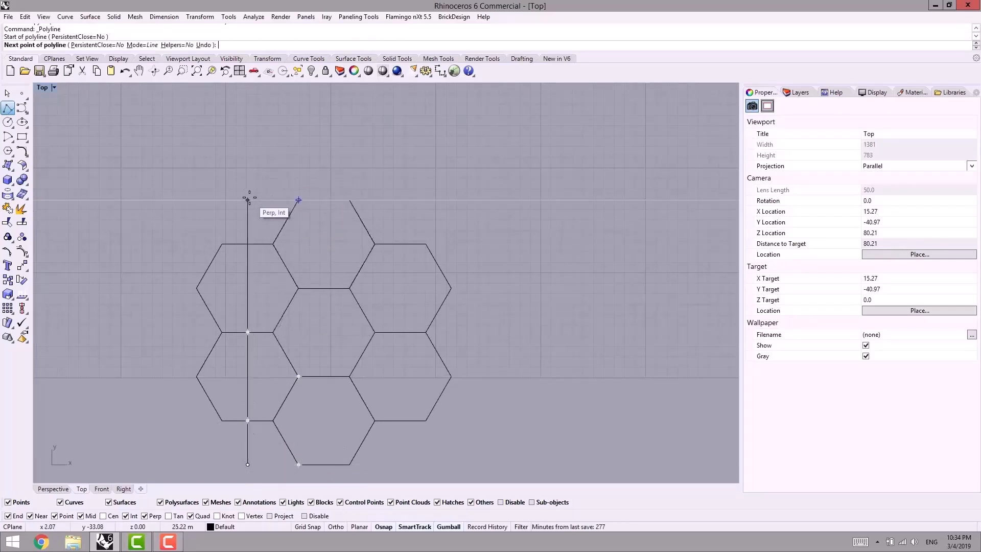
pyautogui.click(248, 200)
pyautogui.press('Return')
# Mirror the vertical line across the cluster's vertical centre axis, keeping the original.
pyautogui.moveTo(258, 209); pyautogui.dragTo(223, 226)
pyautogui.write('MI')
pyautogui.press('Return')
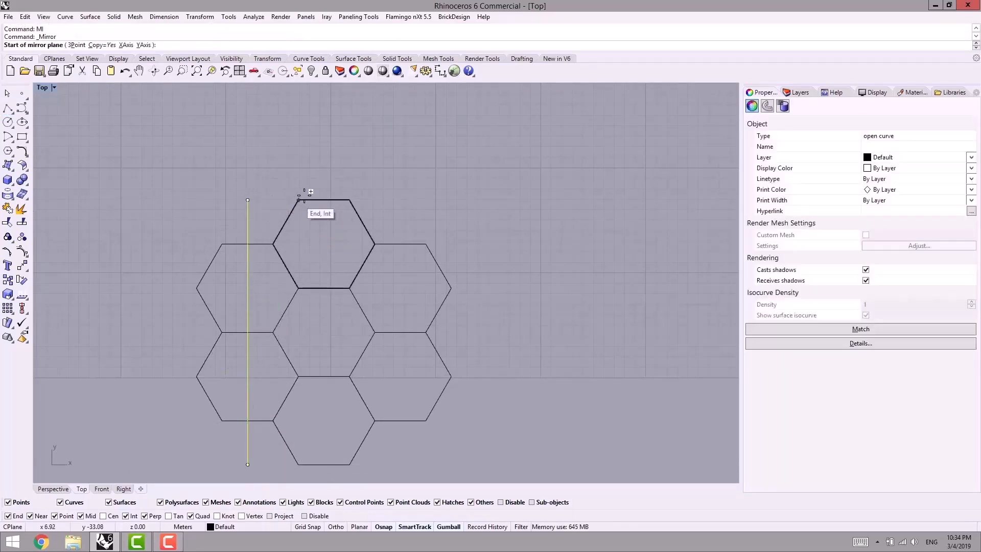
pyautogui.click(324, 200)
pyautogui.click(325, 156)
pyautogui.click(420, 171)
# Draw a horizontal line between the two vertical lines, along the top edges of the upper-left and upper-right hexagons.
pyautogui.moveTo(464, 194); pyautogui.dragTo(486, 170, button='right')
pyautogui.scroll(-4, 486, 170)
pyautogui.moveTo(431, 193); pyautogui.dragTo(392, 188, button='right')
pyautogui.scroll(2, 421, 197)
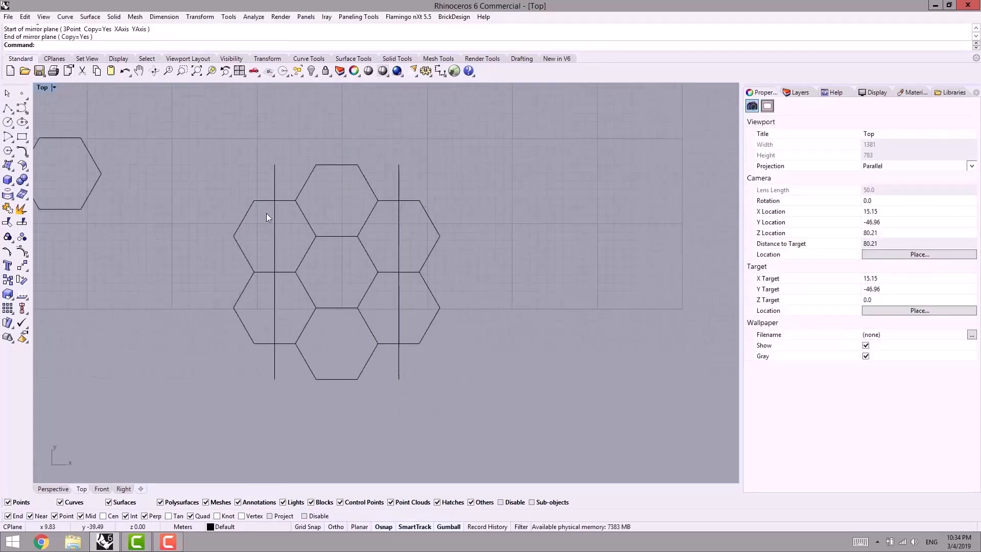
pyautogui.click(8, 108)
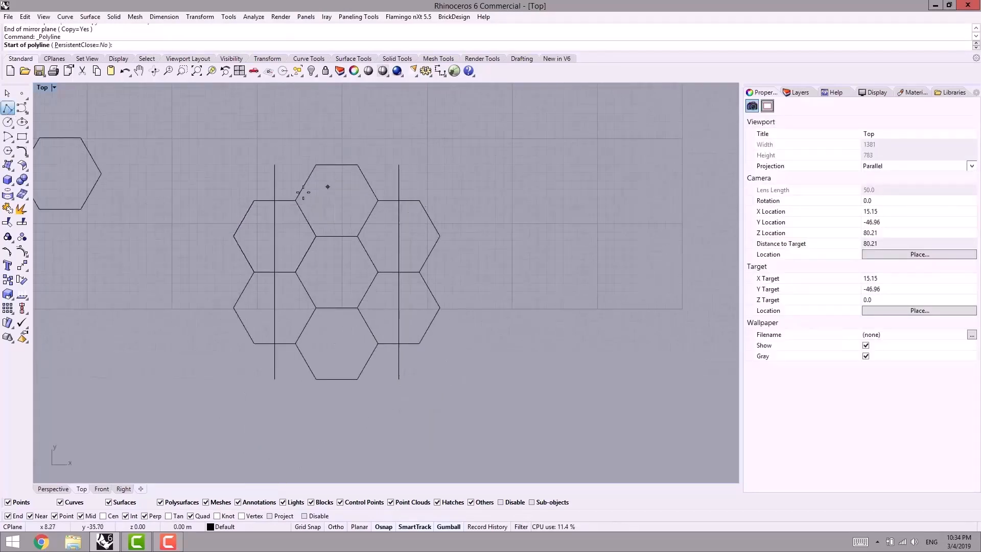
pyautogui.click(275, 200)
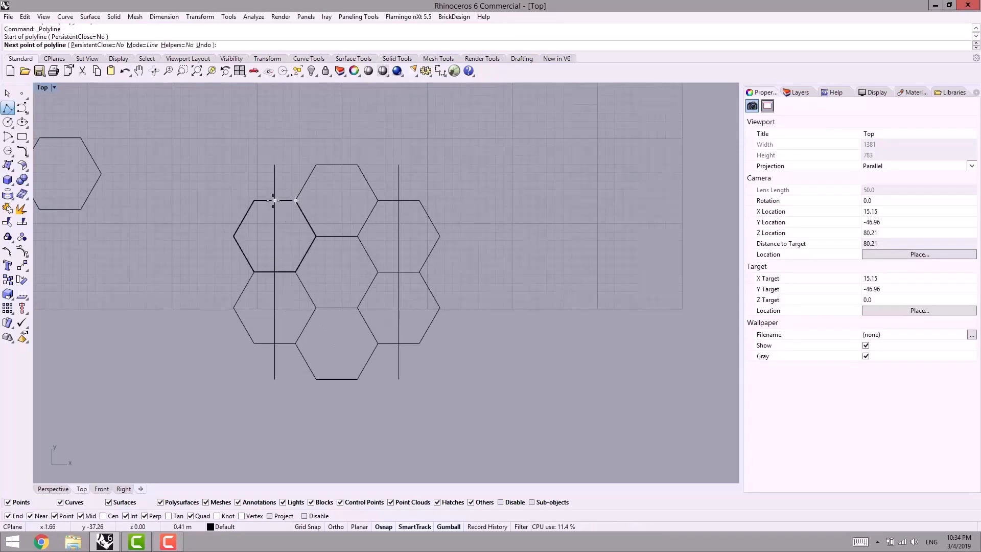
pyautogui.click(399, 200)
pyautogui.press('Return')
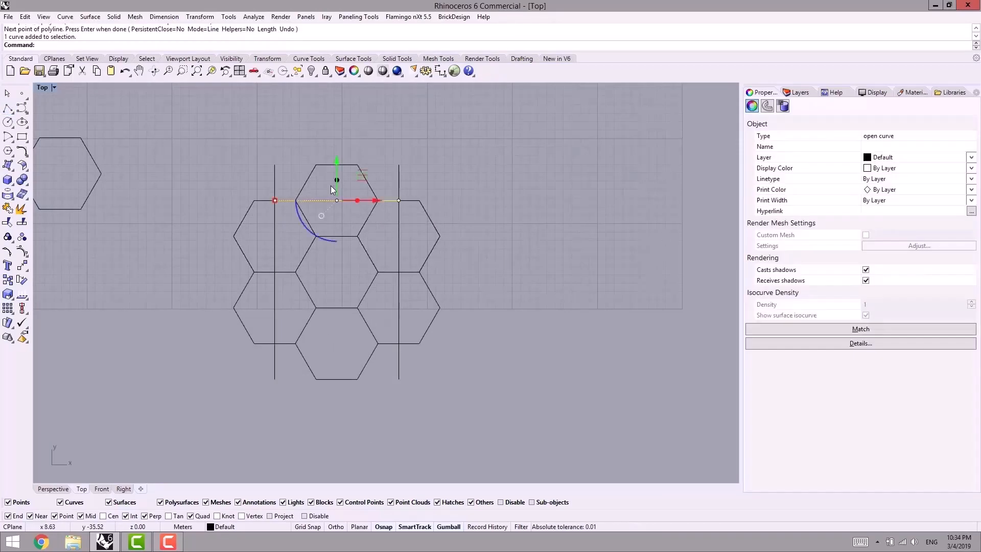
# Mirror the horizontal line across the cluster's horizontal centre axis, keeping the original.
pyautogui.write('mi')
pyautogui.press('Return')
pyautogui.click(420, 272)
pyautogui.click(543, 271)
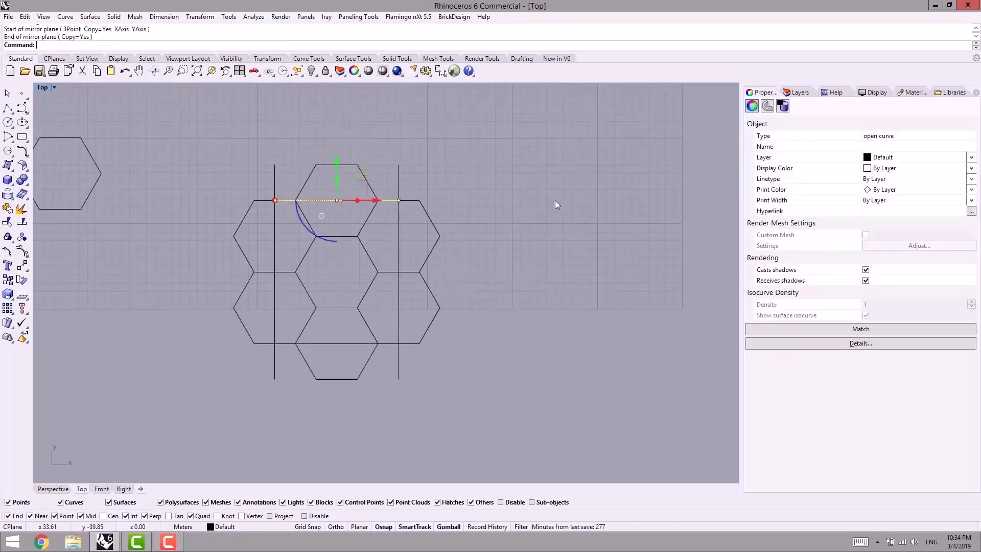
pyautogui.click(556, 204)
# Trim away everything outside the rectangle formed by the four construction lines, using them as cutting edges, and delete those lines.
pyautogui.click(351, 194)
pyautogui.keyDown('shift'); pyautogui.click(404, 169); pyautogui.keyUp('shift')
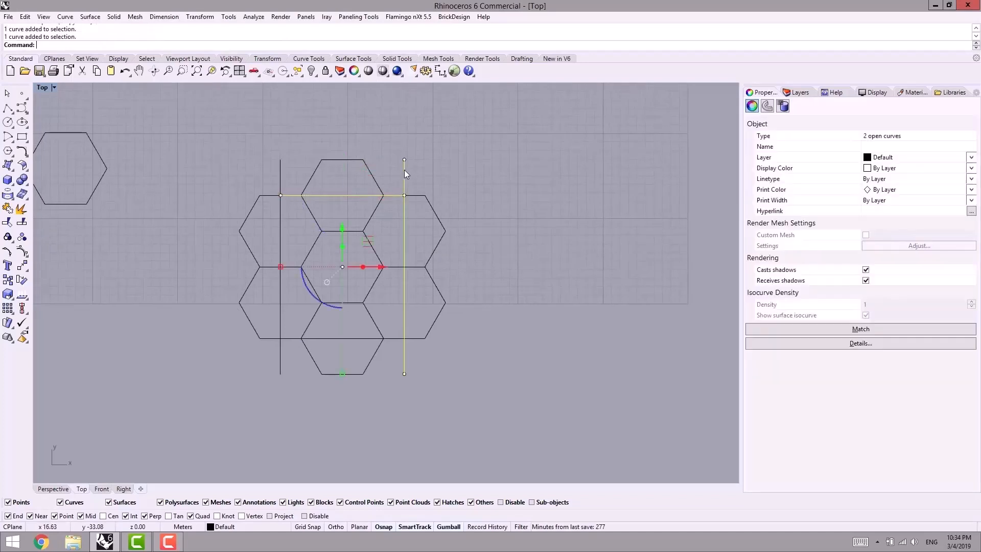
pyautogui.keyDown('shift'); pyautogui.click(338, 338); pyautogui.keyUp('shift')
pyautogui.keyDown('shift'); pyautogui.click(280, 184); pyautogui.keyUp('shift')
pyautogui.moveTo(286, 184); pyautogui.dragTo(301, 186, button='right')
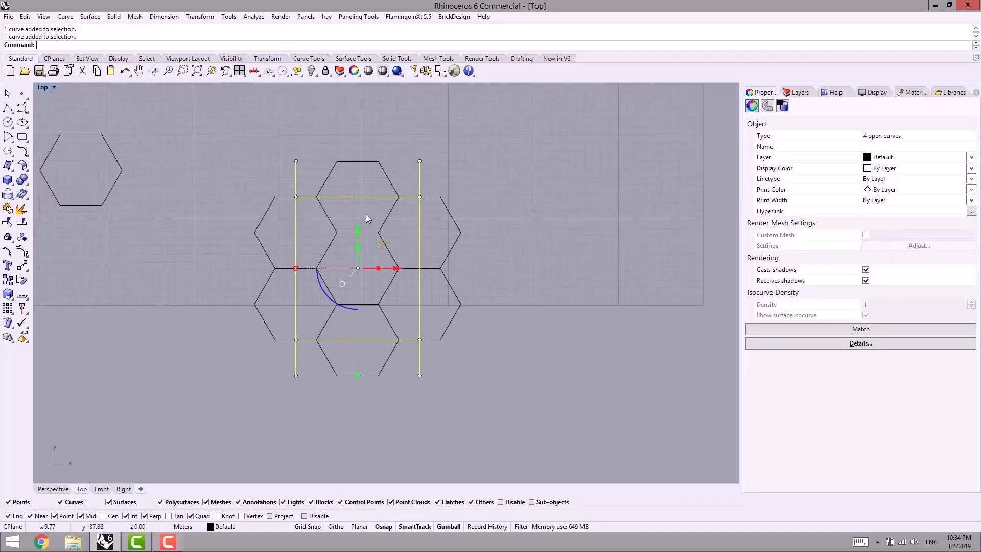
pyautogui.write('tr')
pyautogui.press('Return')
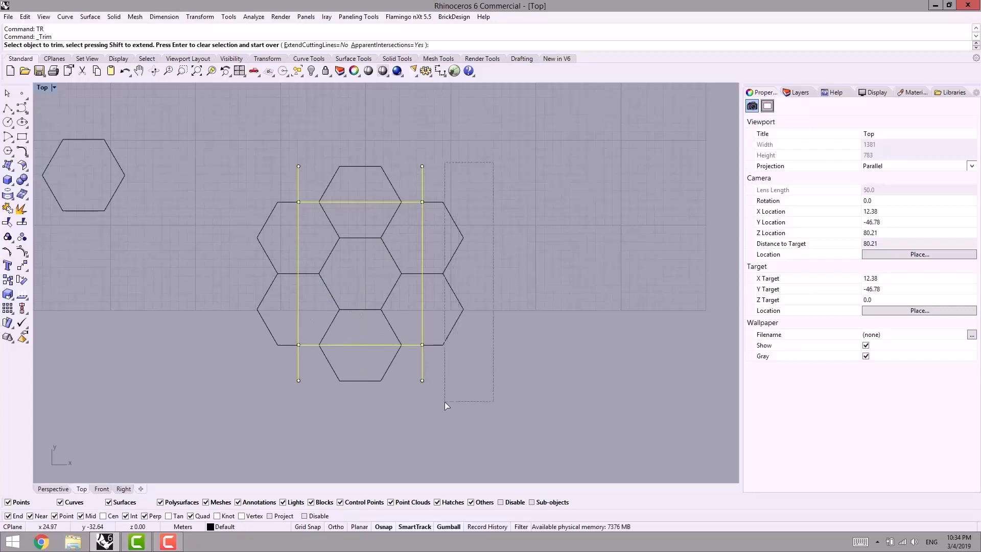
pyautogui.click(445, 342)
pyautogui.moveTo(287, 188); pyautogui.dragTo(288, 188)
pyautogui.moveTo(289, 174); pyautogui.dragTo(248, 356)
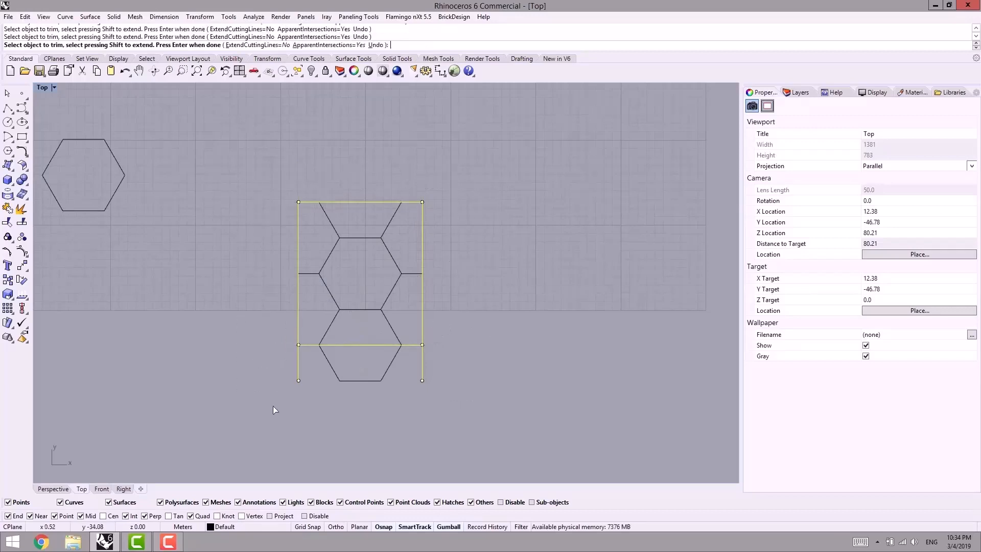
pyautogui.moveTo(455, 391); pyautogui.dragTo(258, 353)
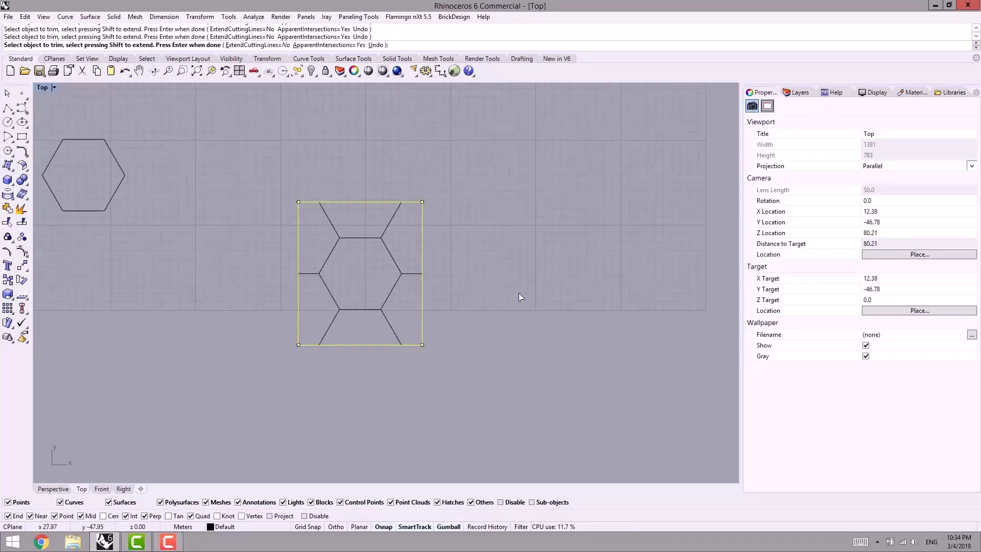
pyautogui.press('Return')
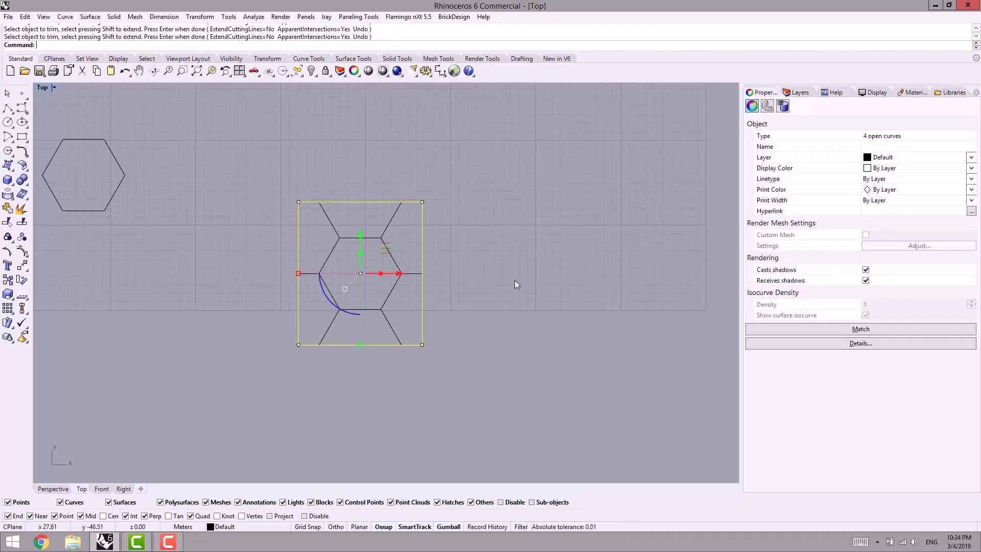
pyautogui.press('Delete')
# Compare the trimmed hexagon module with the arrayed honeycomb field.
pyautogui.scroll(-5, 472, 269)
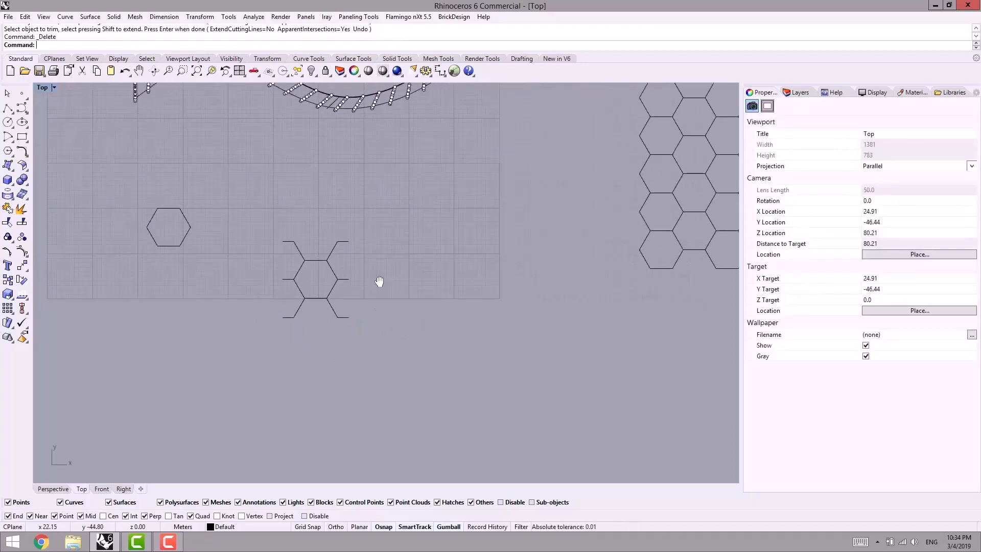
pyautogui.moveTo(378, 280); pyautogui.dragTo(327, 282, button='right')
pyautogui.scroll(4, 276, 275)
pyautogui.moveTo(259, 283); pyautogui.dragTo(272, 277, button='right')
pyautogui.moveTo(329, 220); pyautogui.dragTo(366, 243)
pyautogui.moveTo(410, 261); pyautogui.dragTo(325, 294, button='right')
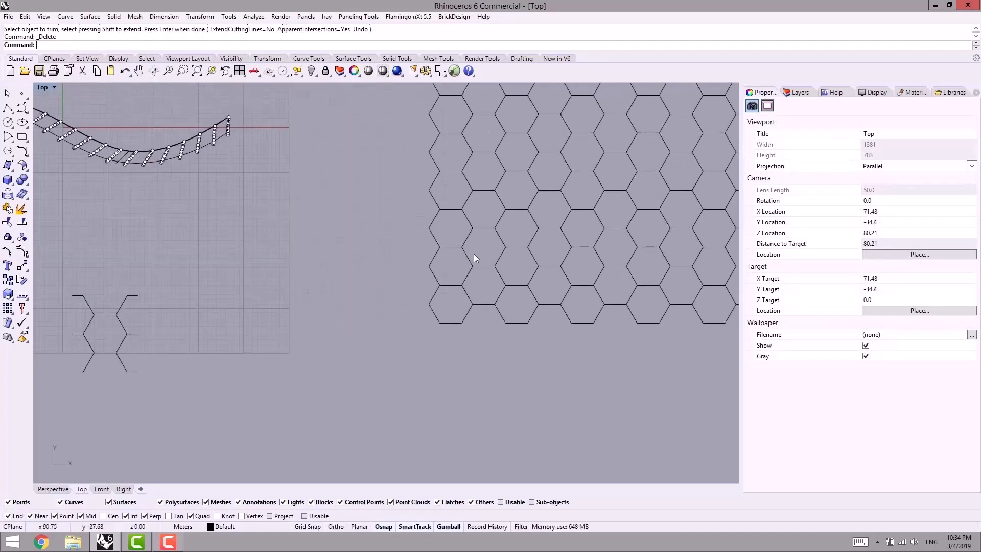
pyautogui.moveTo(201, 320); pyautogui.dragTo(471, 261, button='right')
pyautogui.scroll(-3, 379, 262)
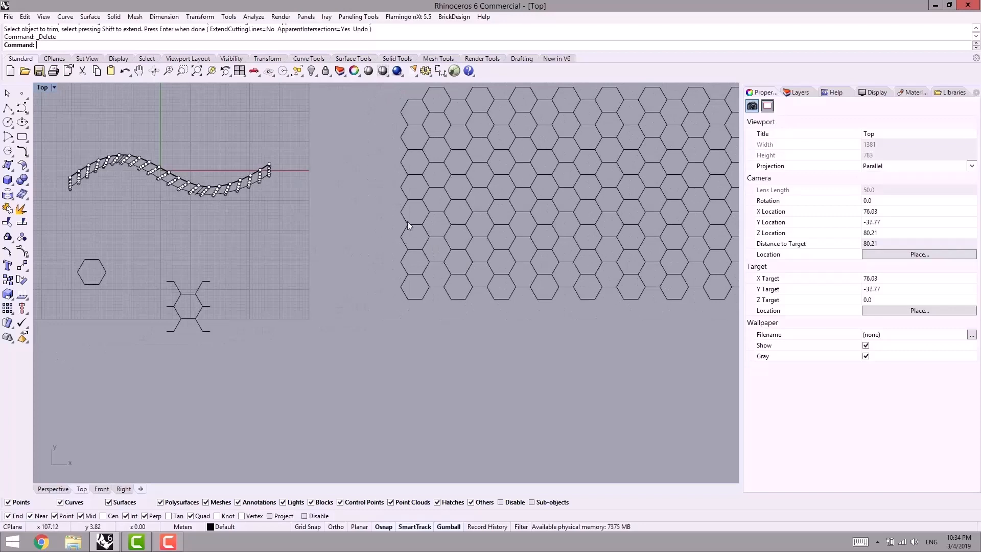
# Mirror the module's seven curves to the right across a vertical axis through its lower-right end point to test the tiling.
pyautogui.scroll(3, 407, 222)
pyautogui.moveTo(260, 291); pyautogui.dragTo(367, 239, button='right')
pyautogui.moveTo(373, 224); pyautogui.dragTo(200, 338)
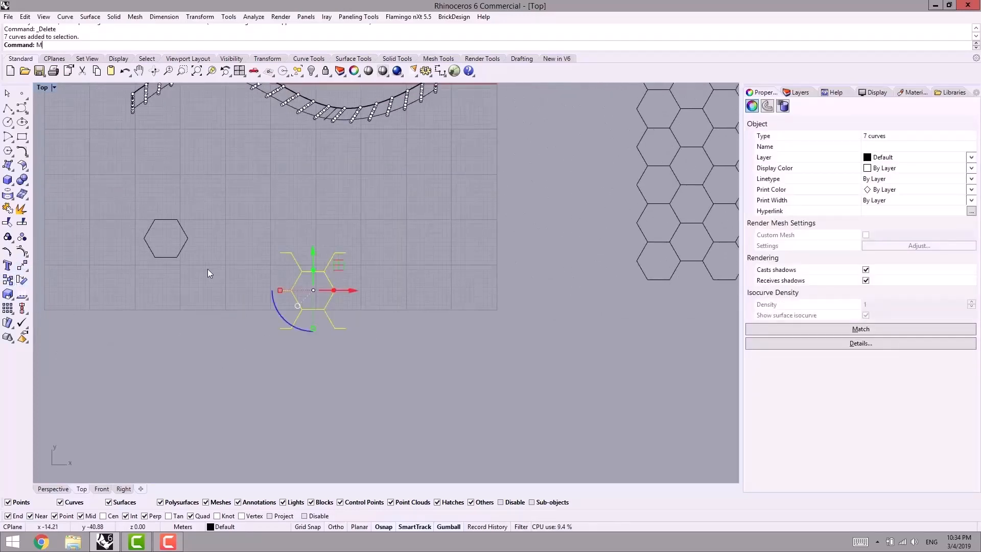
pyautogui.write('irror')
pyautogui.press('Return')
pyautogui.click(346, 329)
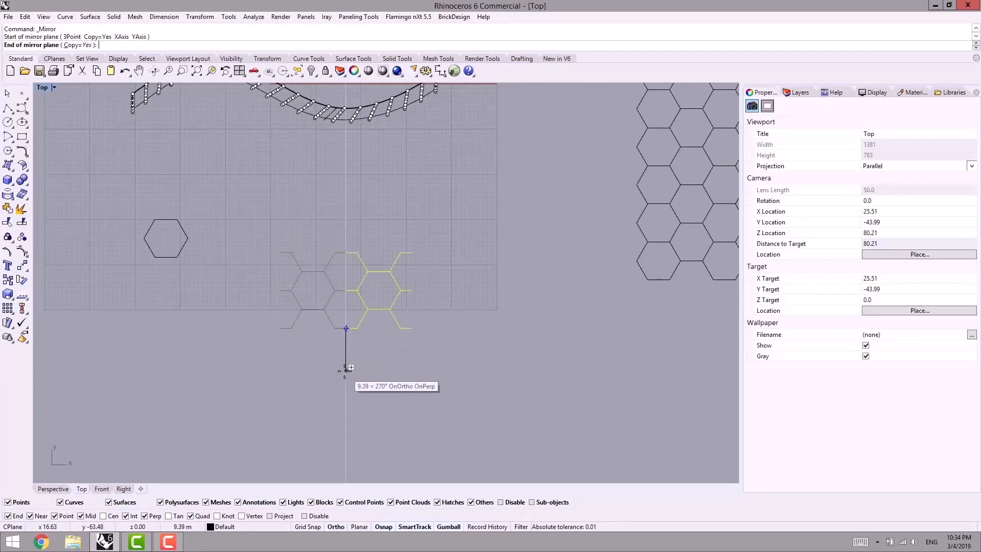
pyautogui.click(346, 369)
# Mirror the joined pair of modules downward across a horizontal axis through the bottom end points.
pyautogui.moveTo(480, 376); pyautogui.dragTo(231, 237)
pyautogui.write('MI')
pyautogui.press('Return')
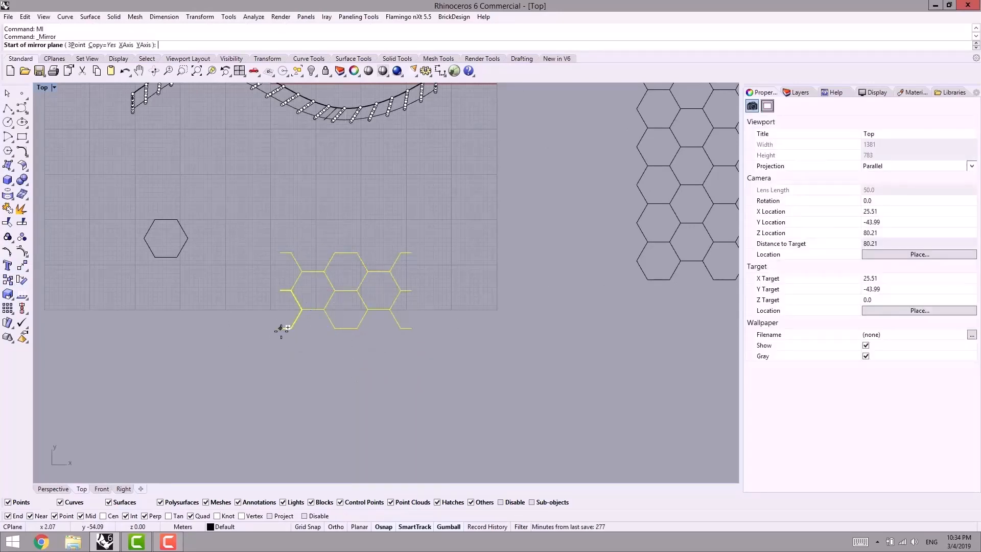
pyautogui.click(280, 328)
pyautogui.keyDown('shift'); pyautogui.click(478, 343); pyautogui.keyUp('shift')
# Mirror the four-module block upward across a horizontal axis through its top end points.
pyautogui.moveTo(467, 344); pyautogui.dragTo(493, 378, button='right')
pyautogui.moveTo(464, 268); pyautogui.dragTo(294, 452)
pyautogui.write('MI')
pyautogui.press('Return')
pyautogui.click(438, 286)
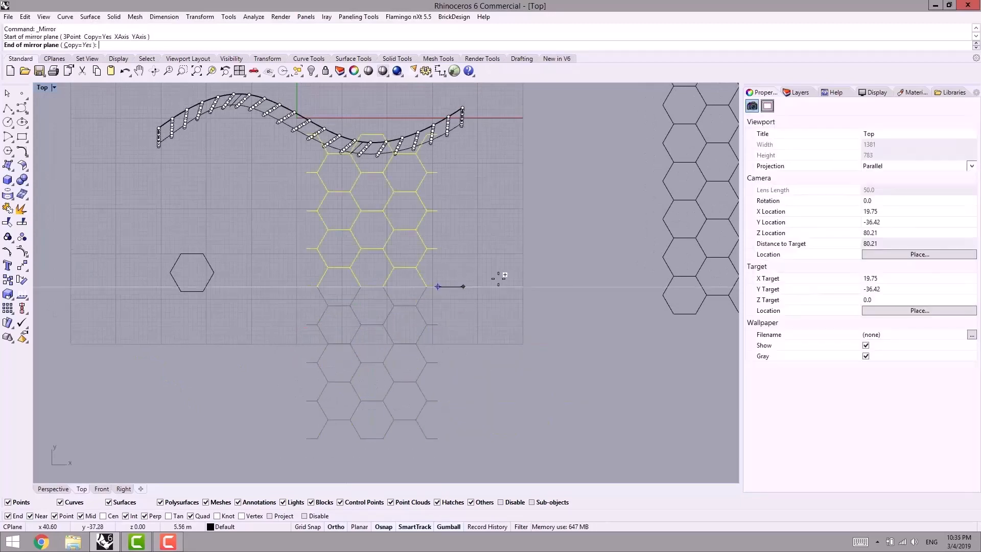
pyautogui.keyDown('shift'); pyautogui.click(514, 278); pyautogui.keyUp('shift')
# Undo all the test mirrors so that only the single trimmed module remains.
pyautogui.hotkey('ctrl', 'z')
pyautogui.hotkey('ctrl', 'z')
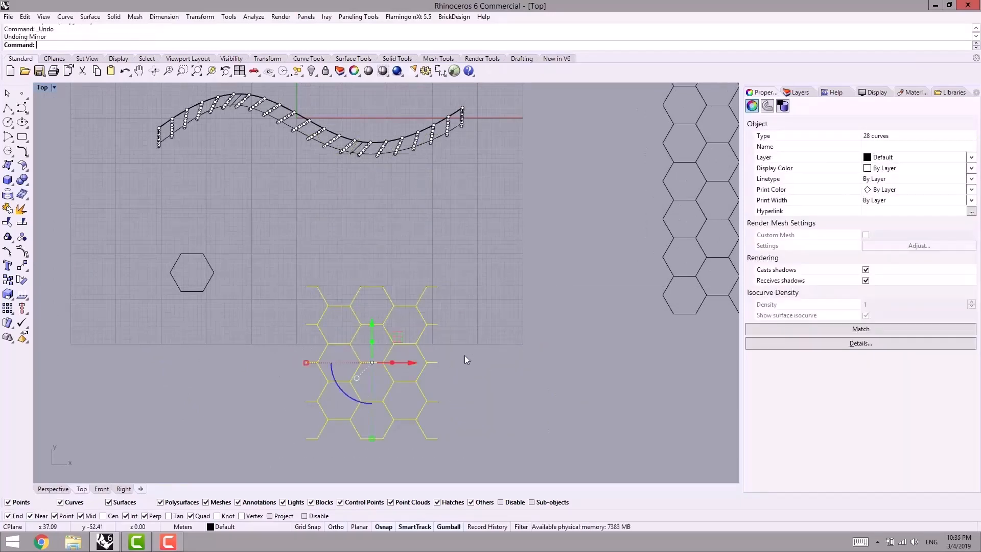
pyautogui.click(418, 324)
pyautogui.moveTo(405, 325); pyautogui.dragTo(415, 300, button='right')
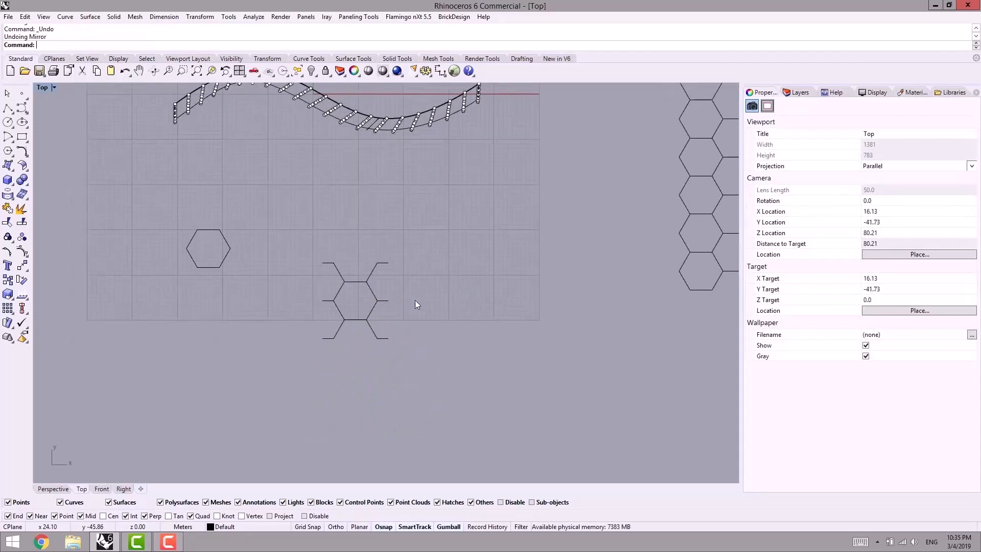
# Start custom 2D paneling from a grid in the perspective view, choosing the wavy surface's point grid and that surface as base.
pyautogui.scroll(-2, 378, 296)
pyautogui.moveTo(344, 305); pyautogui.dragTo(348, 311, button='right')
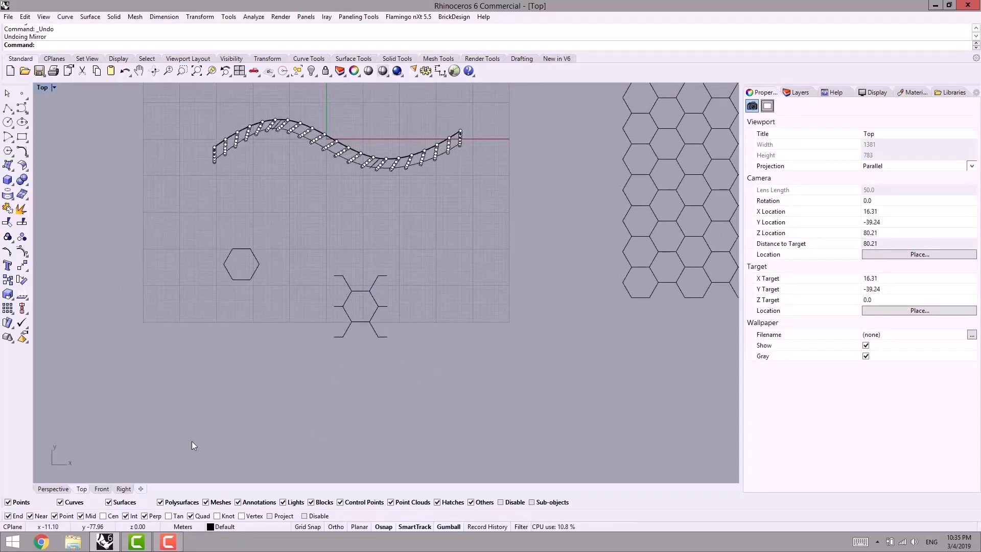
pyautogui.click(55, 489)
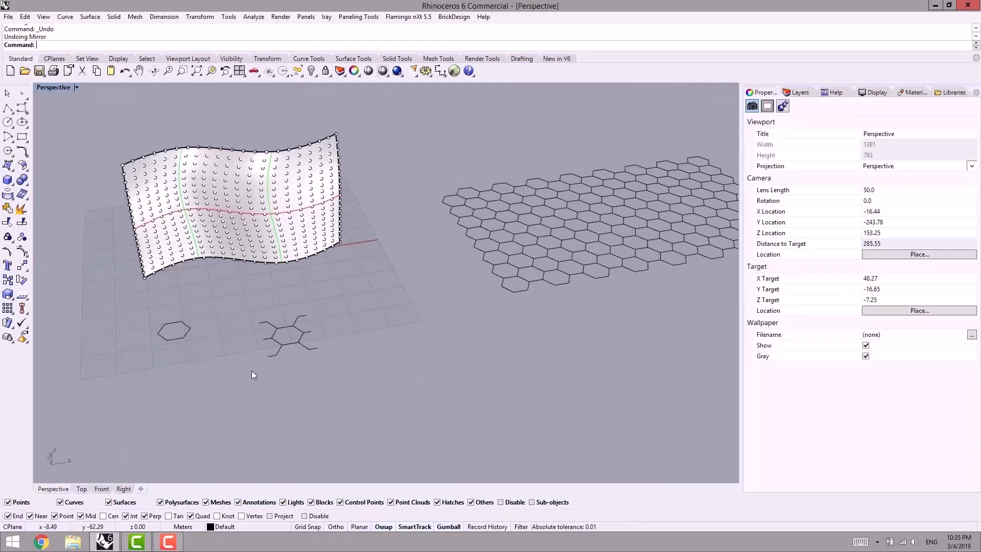
pyautogui.click(360, 17)
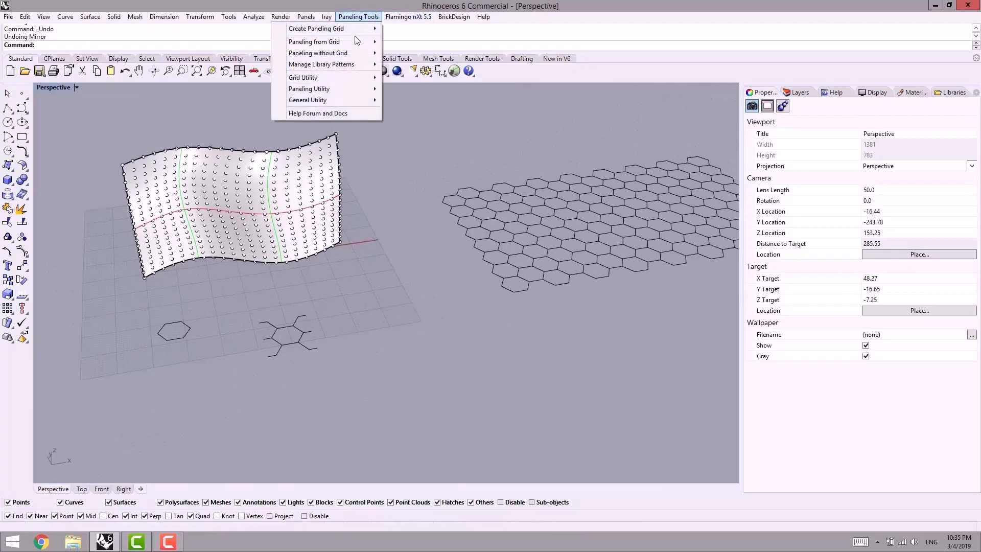
pyautogui.moveTo(357, 41)
pyautogui.click(207, 54)
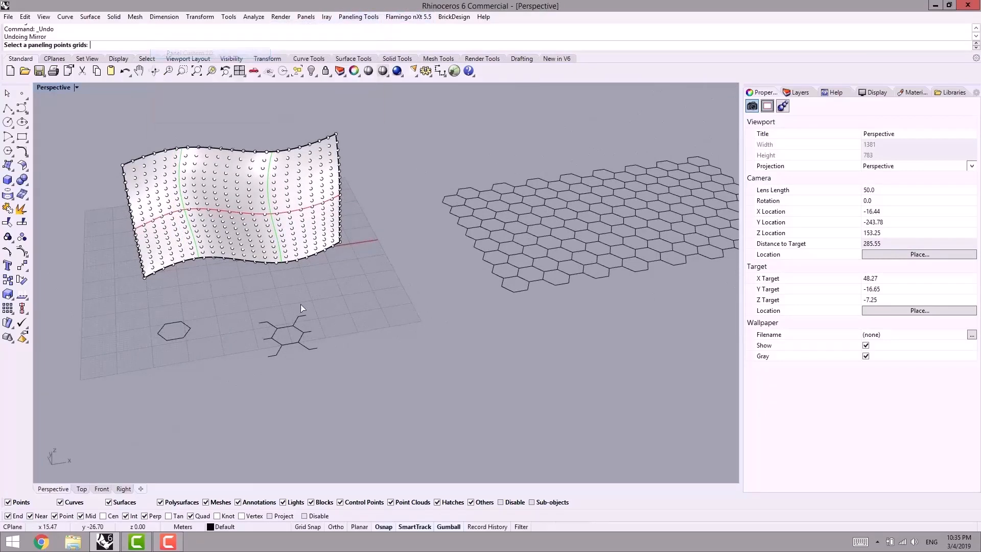
pyautogui.click(268, 225)
pyautogui.rightClick(298, 241)
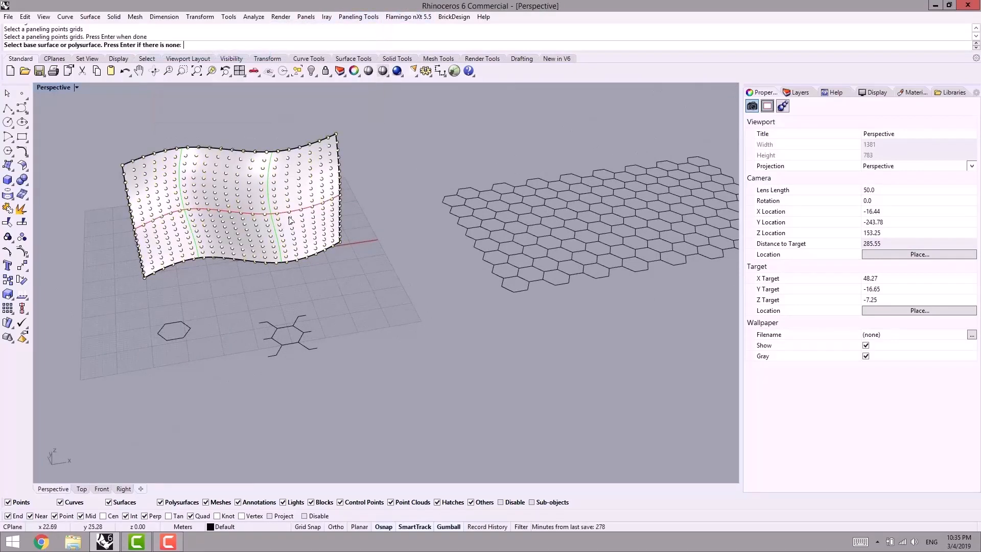
pyautogui.click(293, 238)
# Use the trimmed hexagon module's curves as the pattern and generate the paneling with base 0 and shift 1 in both u and v.
pyautogui.moveTo(328, 327); pyautogui.dragTo(260, 371, button='right')
pyautogui.moveTo(307, 373); pyautogui.dragTo(217, 339)
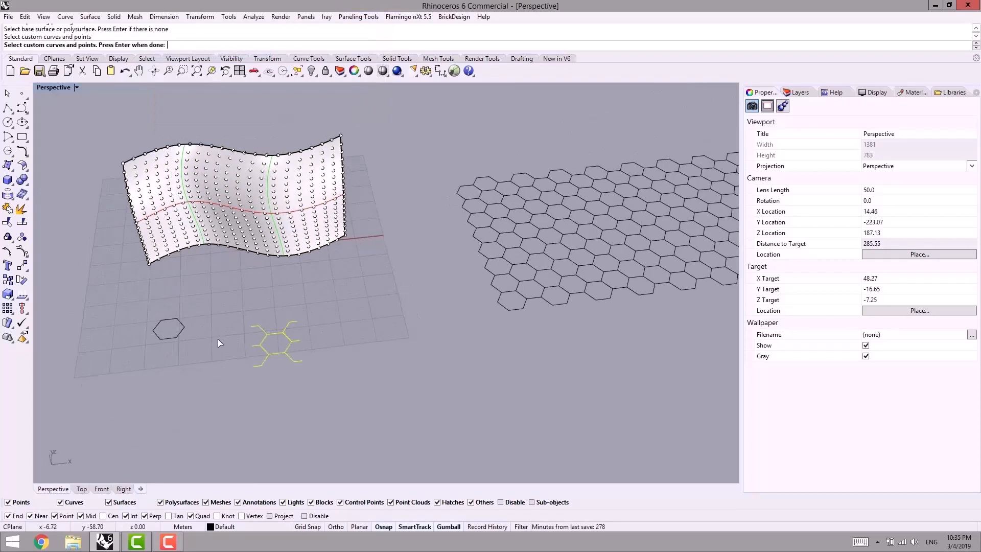
pyautogui.rightClick(246, 289)
pyautogui.scroll(5, 228, 301)
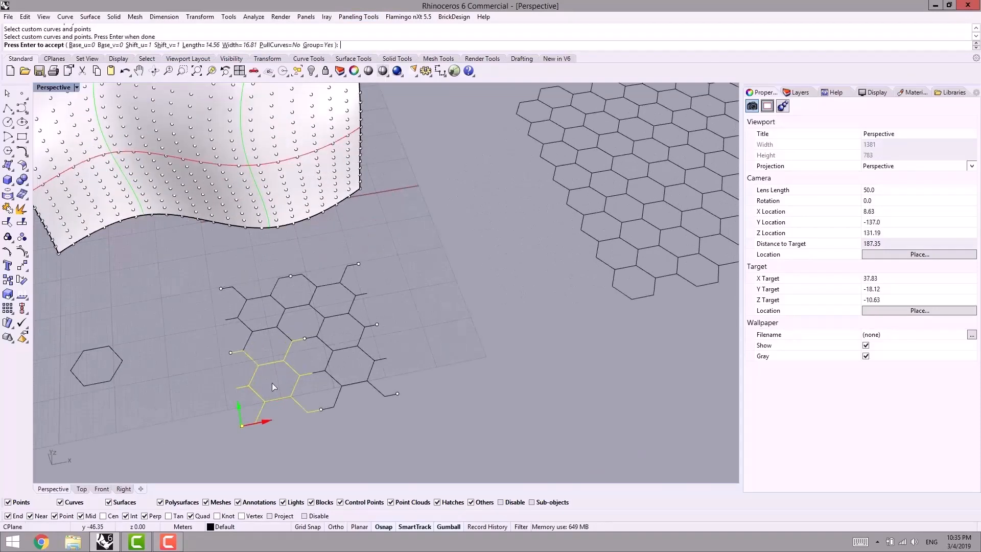
pyautogui.moveTo(271, 383); pyautogui.dragTo(243, 362, button='right')
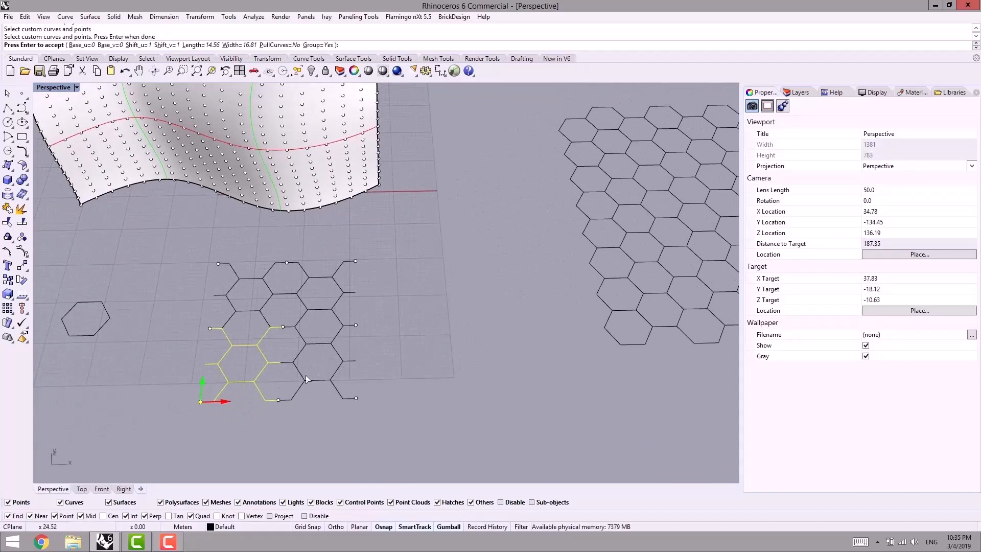
pyautogui.moveTo(281, 292); pyautogui.dragTo(183, 244, button='right')
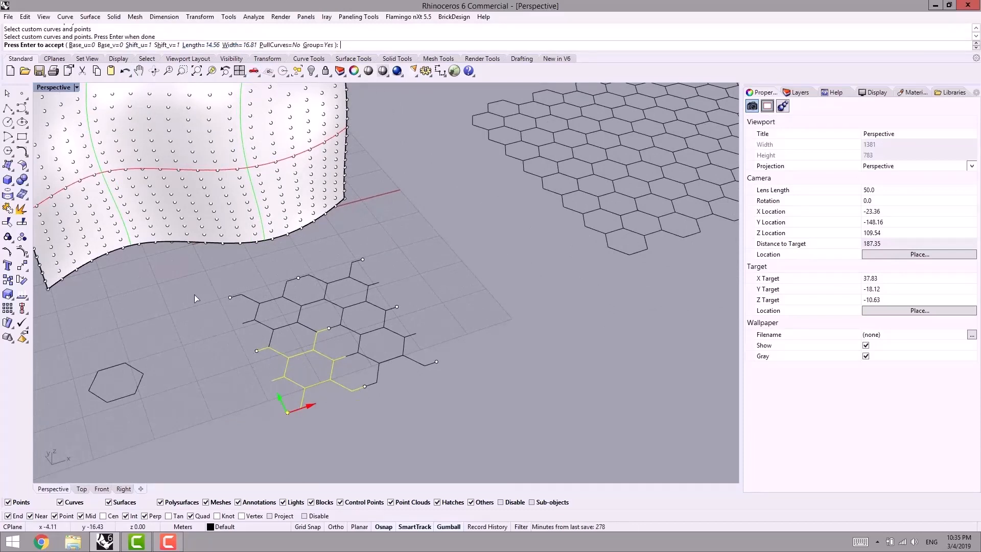
pyautogui.press('Return')
pyautogui.keyDown('shift'); pyautogui.moveTo(246, 324); pyautogui.dragTo(378, 396, button='right'); pyautogui.keyUp('shift')
pyautogui.moveTo(378, 396); pyautogui.dragTo(219, 325, button='right')
pyautogui.scroll(4, 314, 355)
pyautogui.scroll(4, 175, 234)
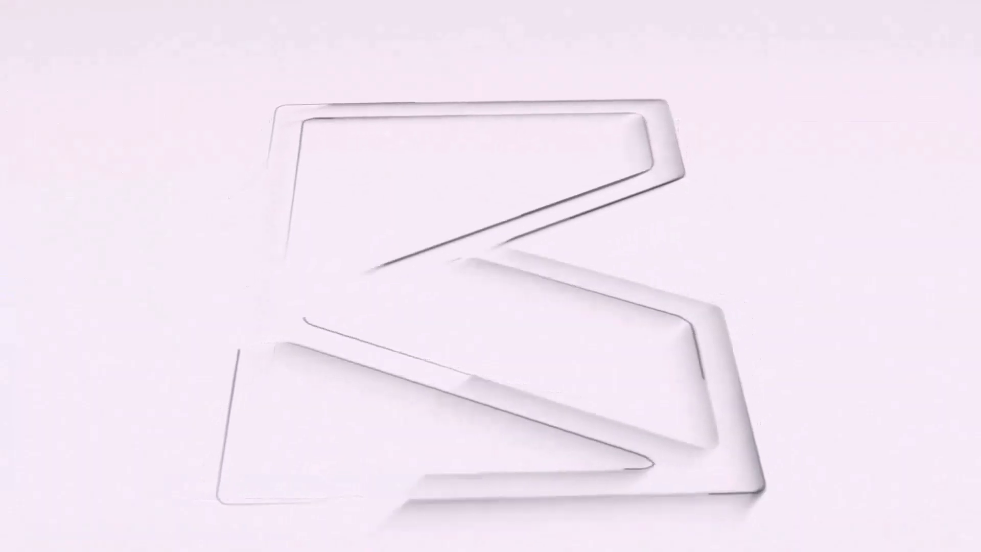